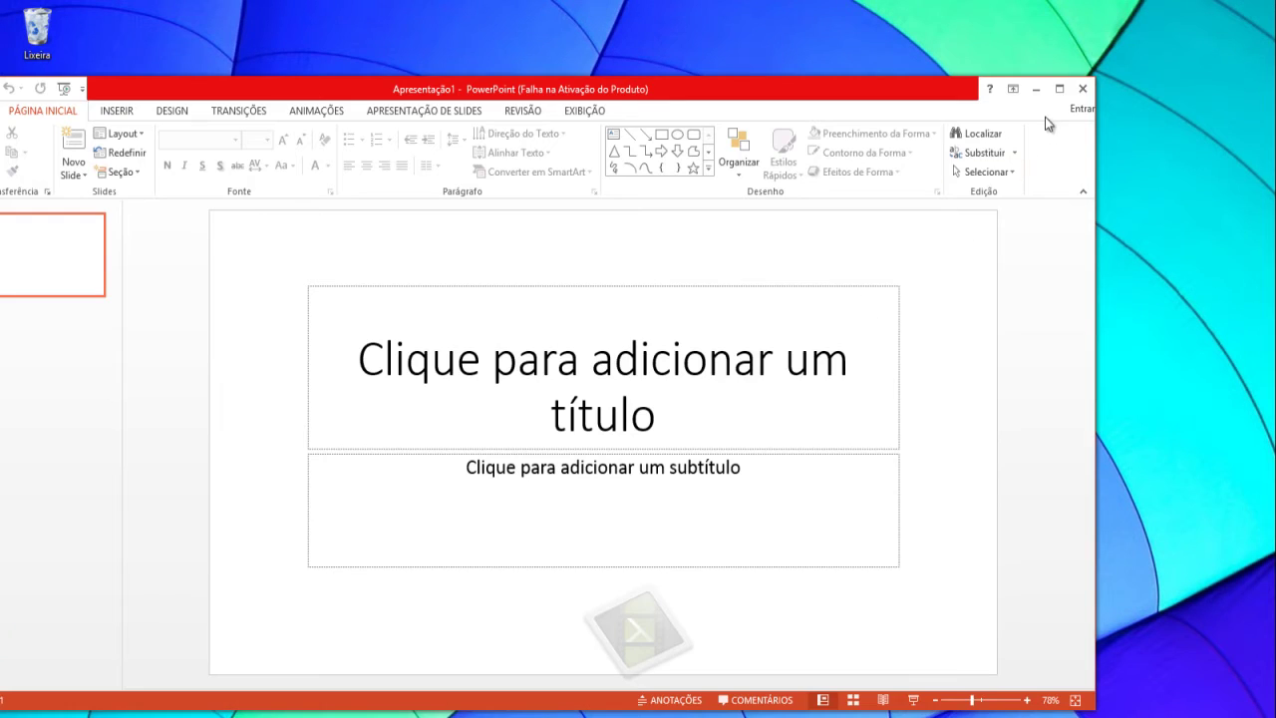
Copy the Word title 'Poluição do Rio Belém e a Comunidade Escolar' into the maximized title slide
{"action": "left_click", "coordinate": [1059, 88]}
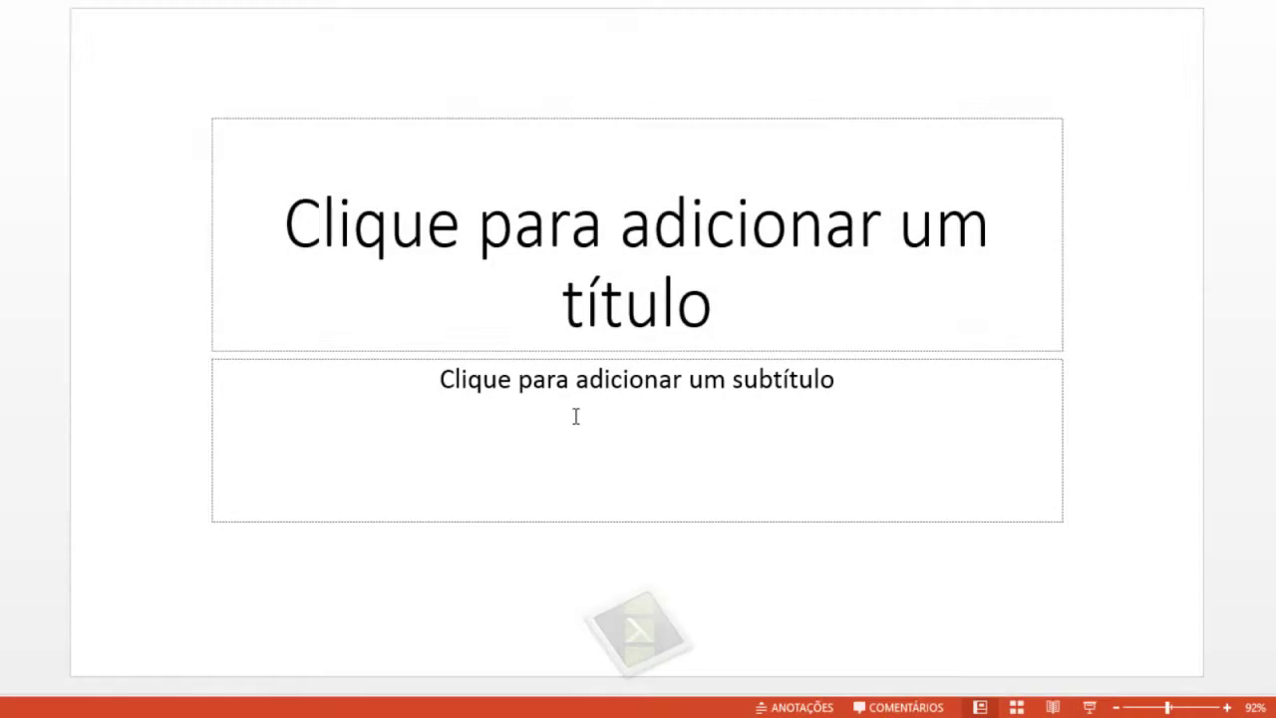
{"action": "left_click", "coordinate": [449, 228]}
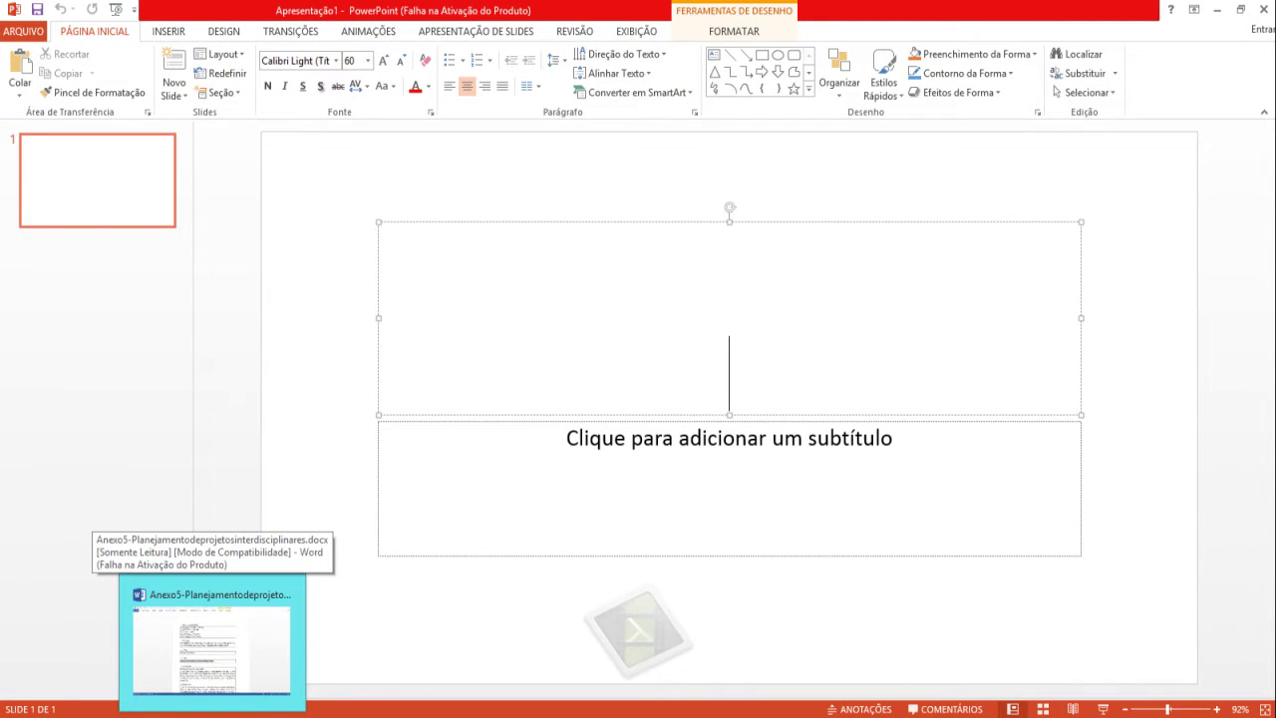
{"action": "left_click", "coordinate": [211, 643]}
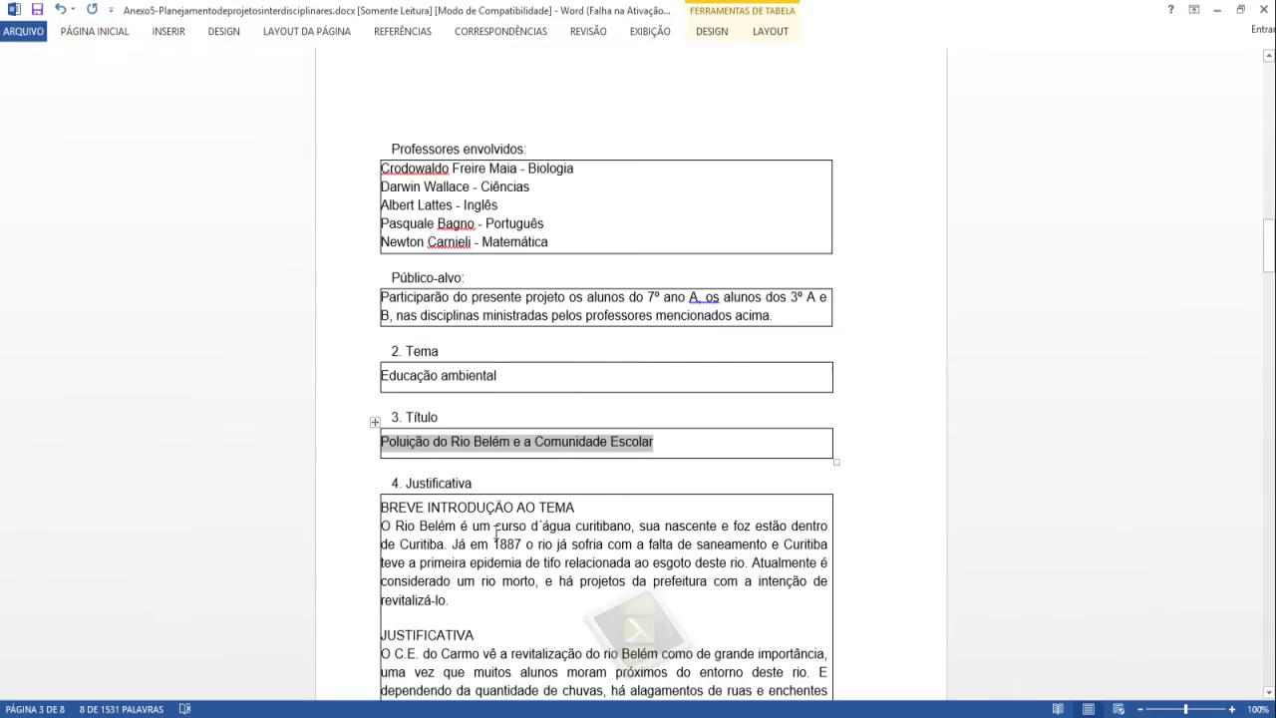
{"action": "key", "text": "ctrl+c"}
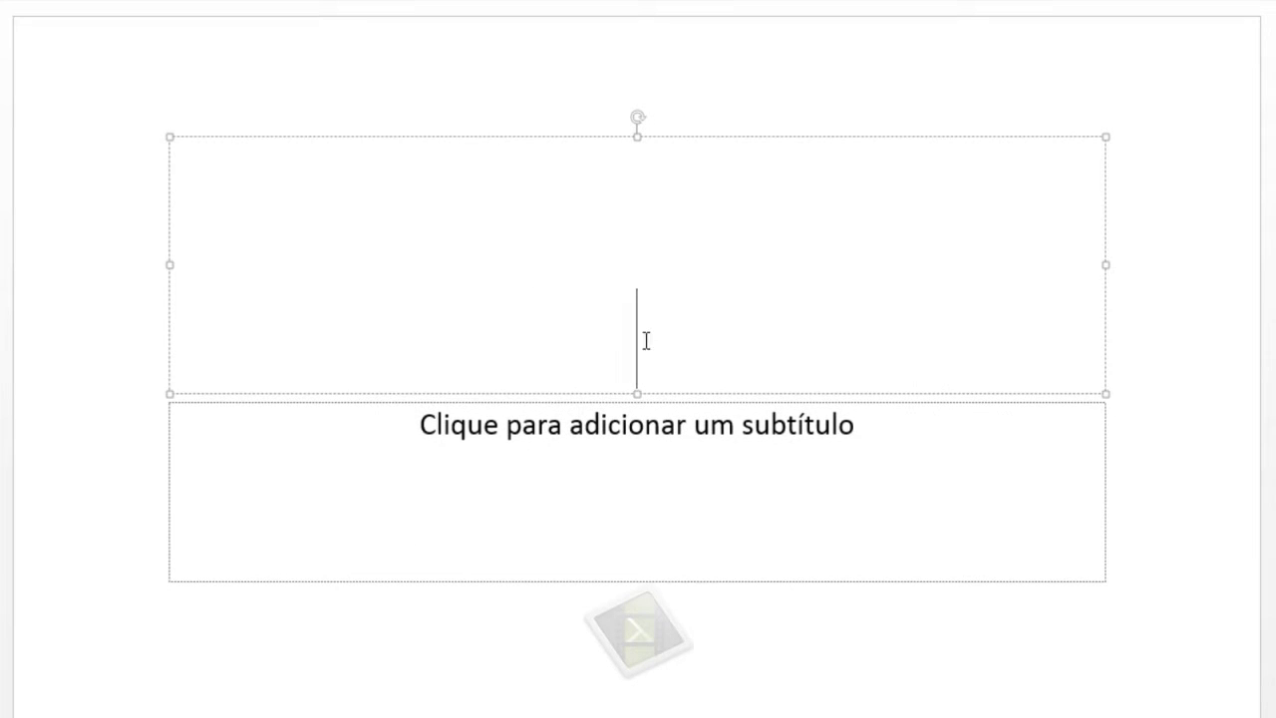
{"action": "key", "text": "ctrl+v"}
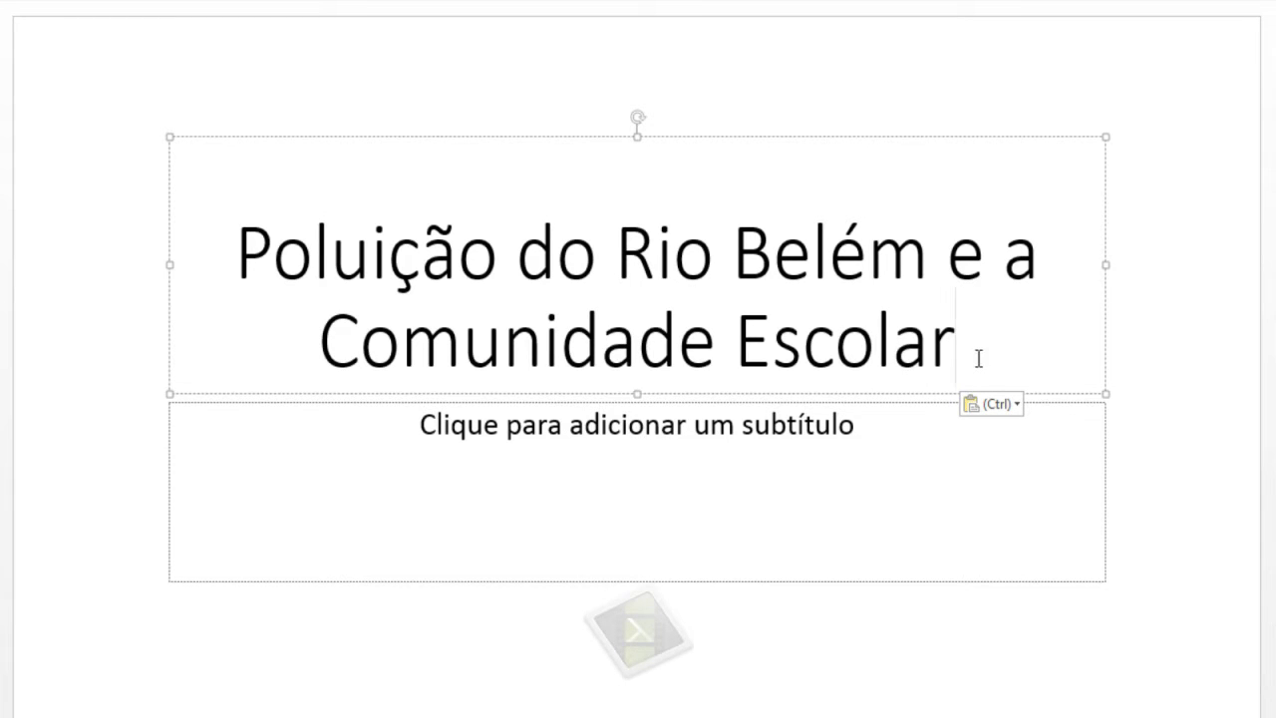
{"action": "left_click_drag", "start_coordinate": [959, 359], "coordinate": [304, 234]}
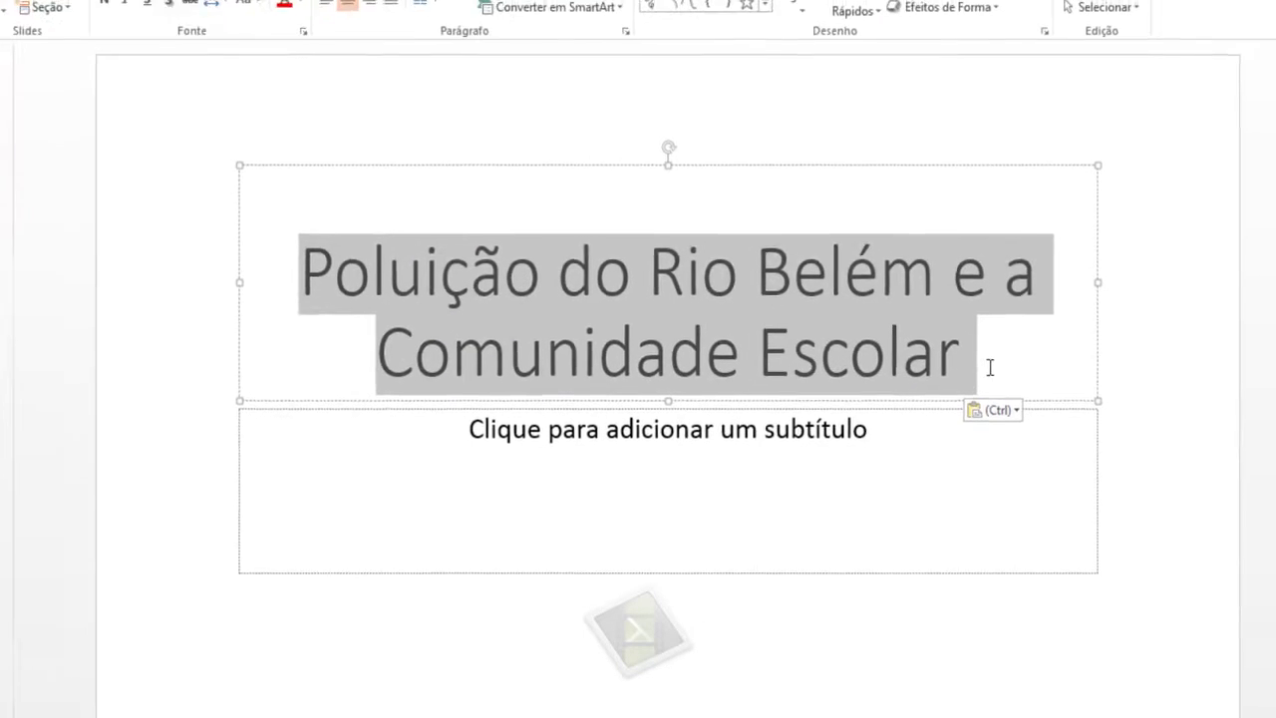
{"action": "left_click", "coordinate": [990, 367]}
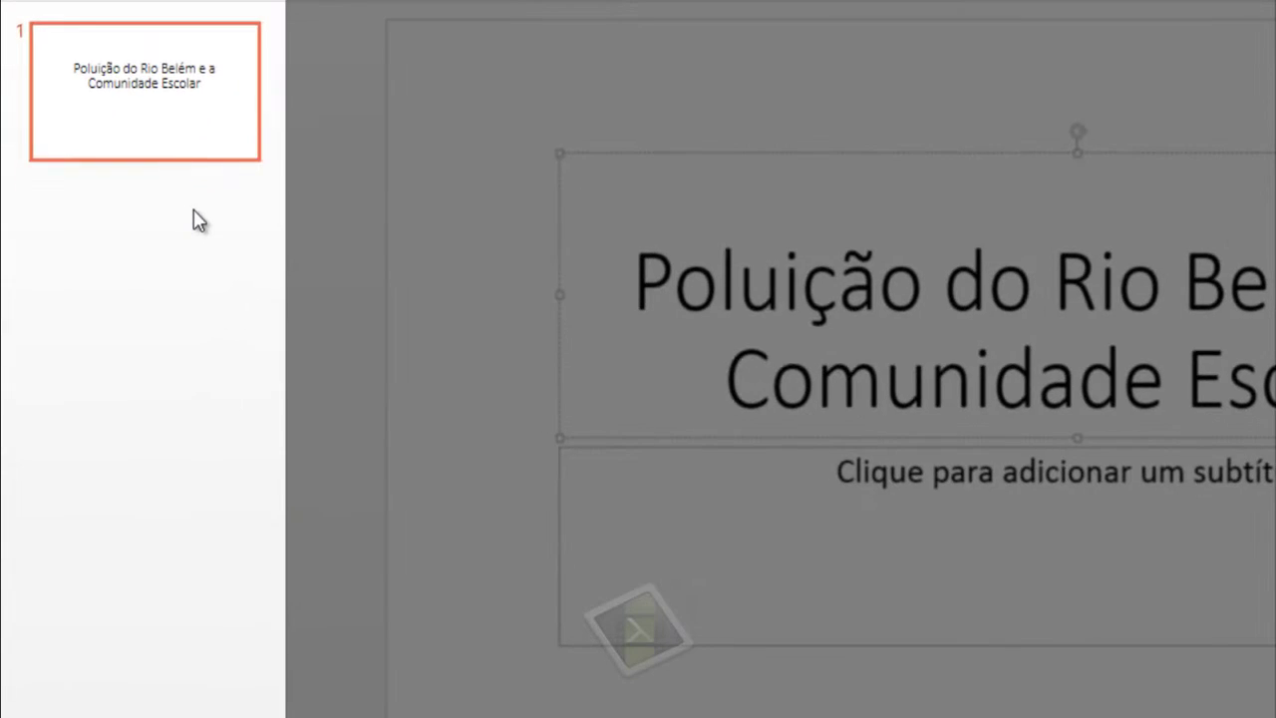
Add a second slide and paste the Rio Belém introduction paragraph from Word into its body
{"action": "right_click", "coordinate": [139, 270]}
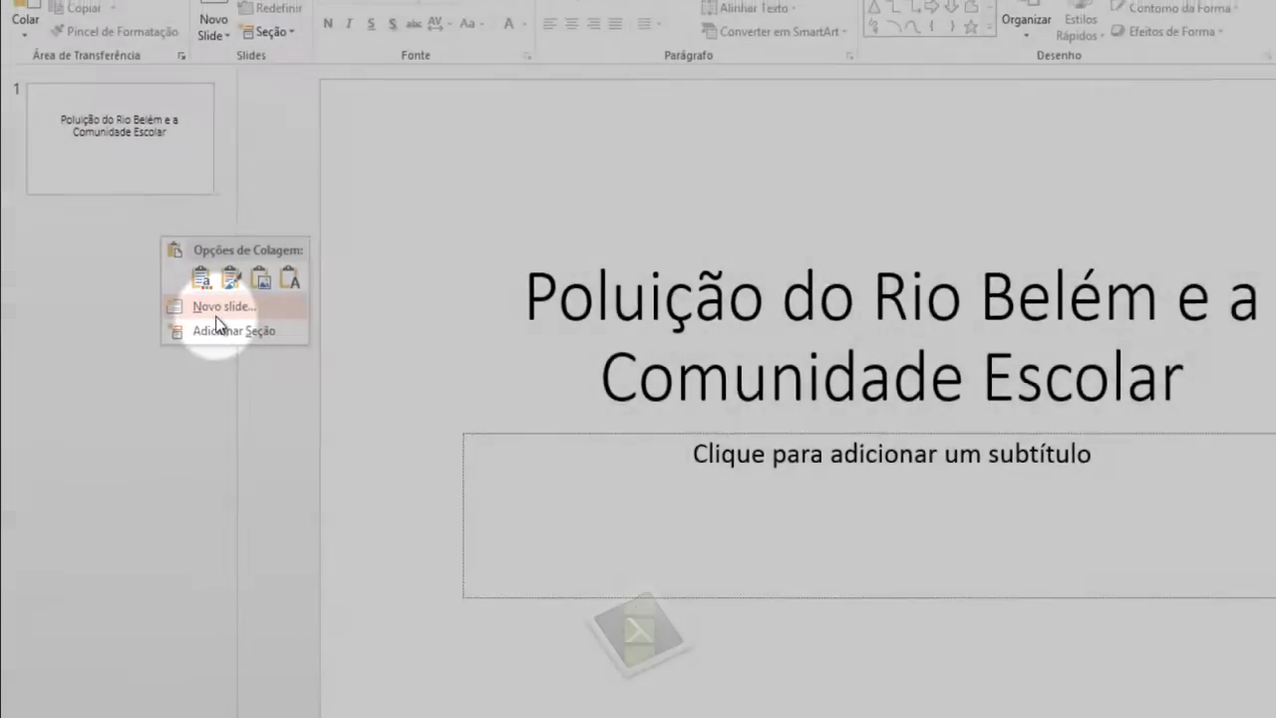
{"action": "left_click", "coordinate": [264, 303]}
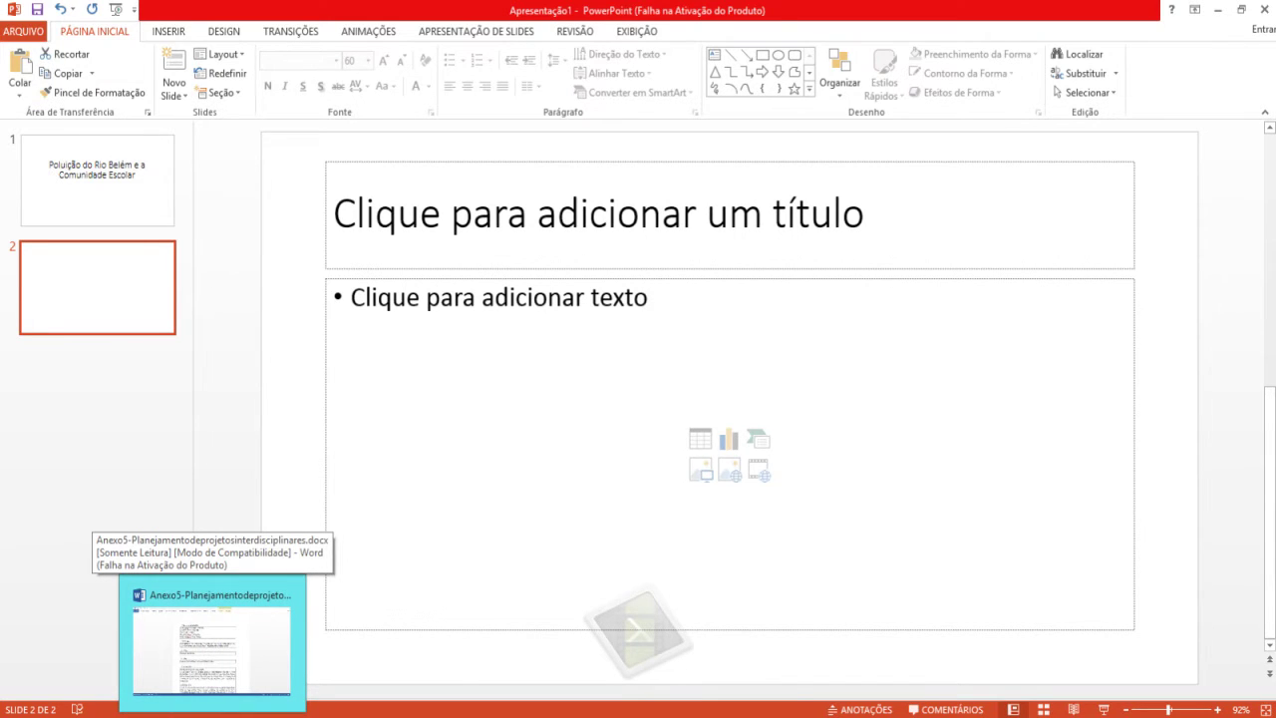
{"action": "left_click", "coordinate": [211, 643]}
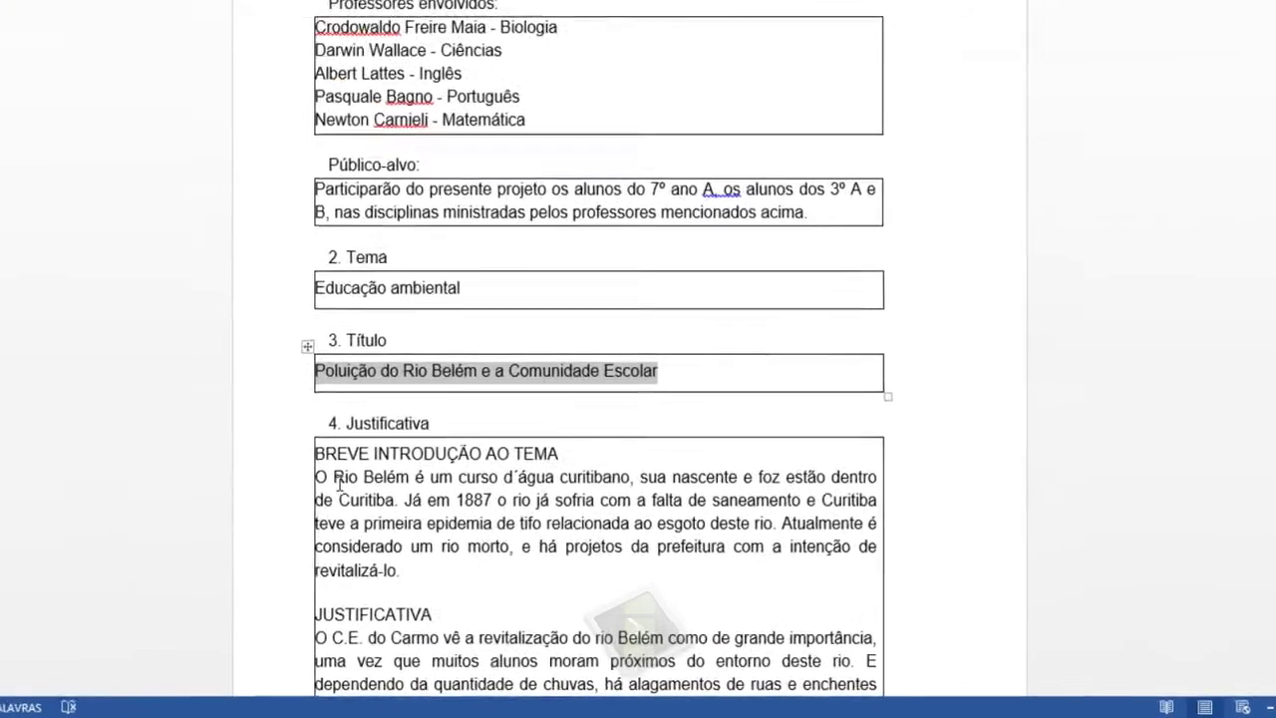
{"action": "left_click", "coordinate": [391, 539]}
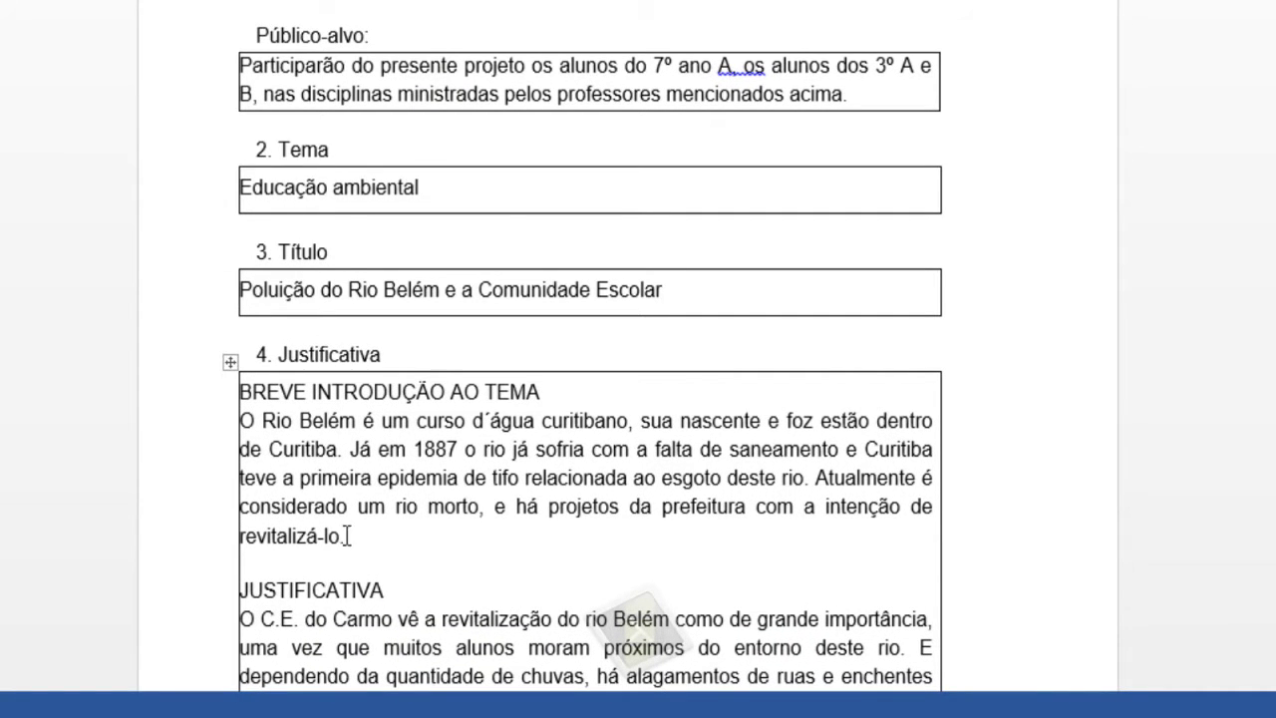
{"action": "left_click_drag", "start_coordinate": [343, 528], "coordinate": [246, 426]}
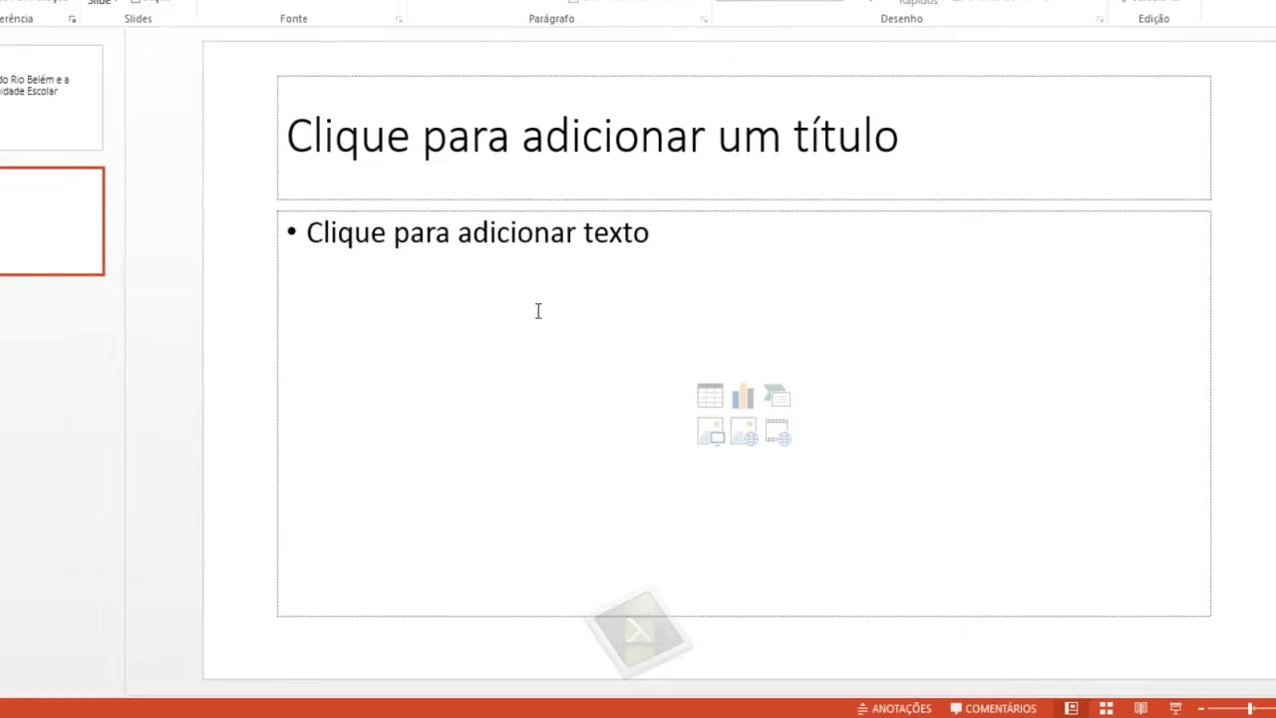
{"action": "left_click", "coordinate": [576, 328]}
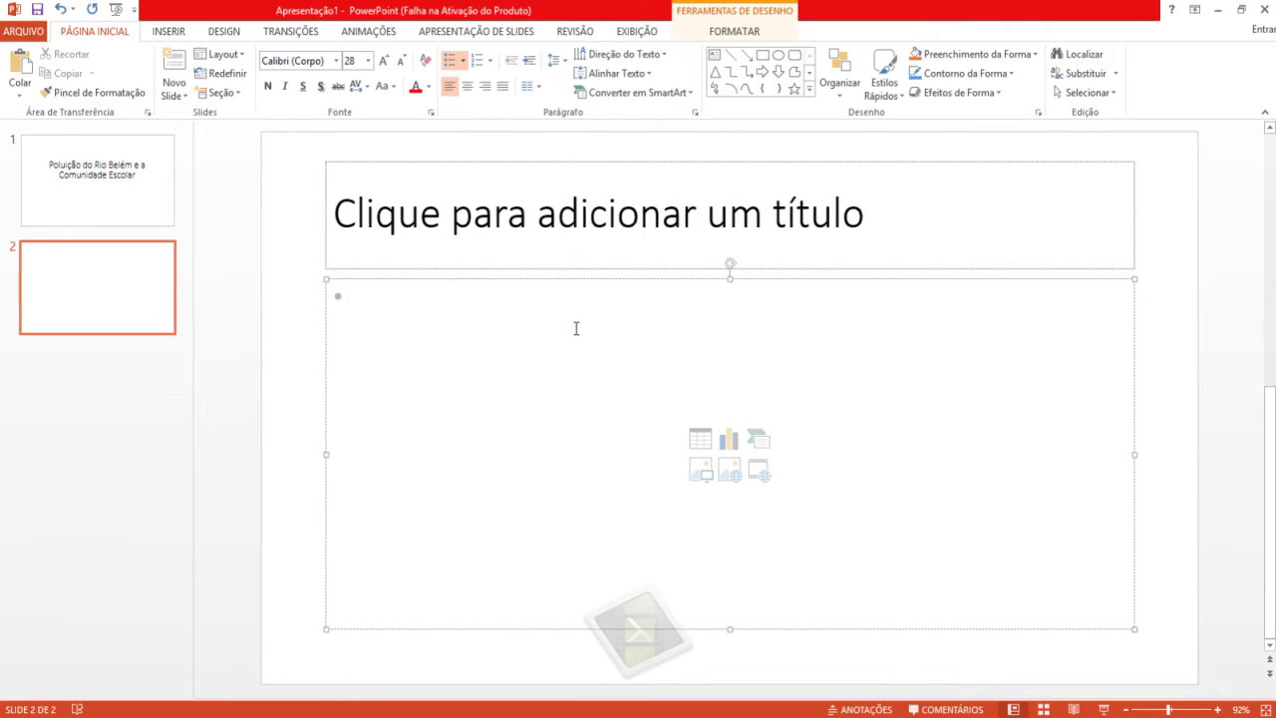
{"action": "key", "text": "ctrl+v"}
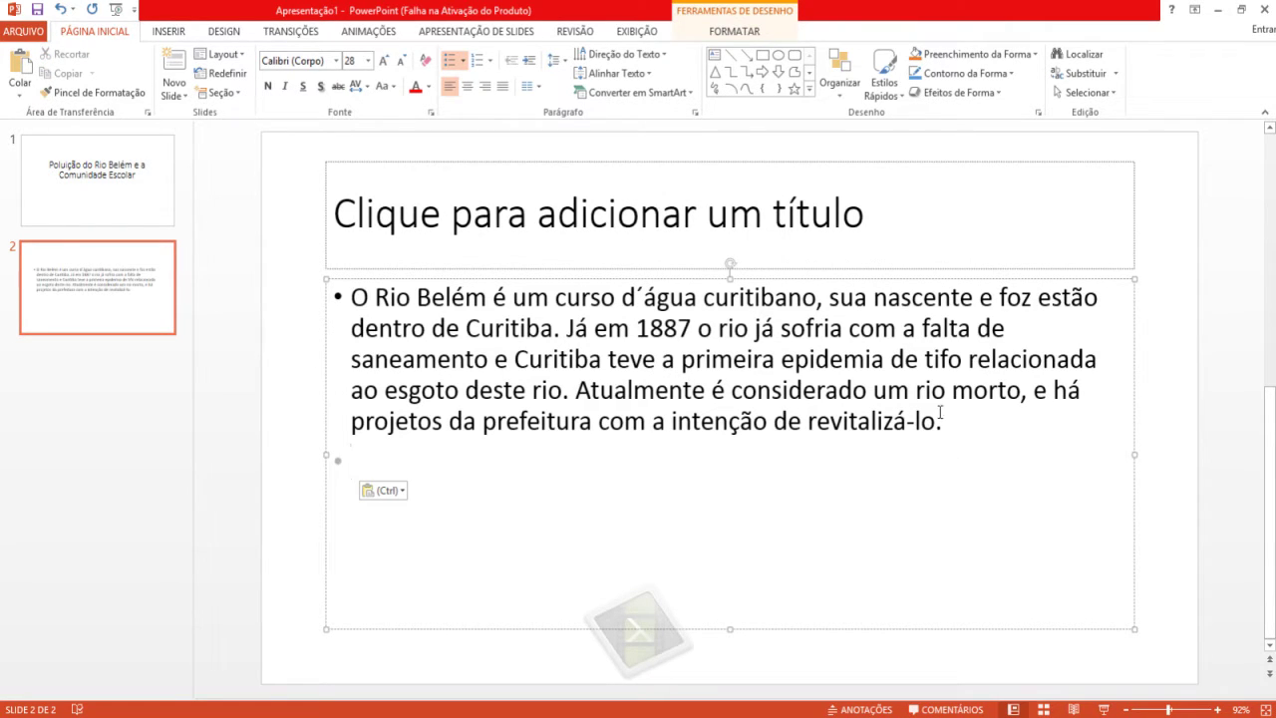
Enlarge the paragraph's font size and title the slide 'Introdução ao tema'
{"action": "mouse_move", "coordinate": [350, 296]}
{"action": "left_mouse_down"}
{"action": "mouse_move", "coordinate": [708, 390]}
{"action": "mouse_move", "coordinate": [945, 424]}
{"action": "left_mouse_up"}
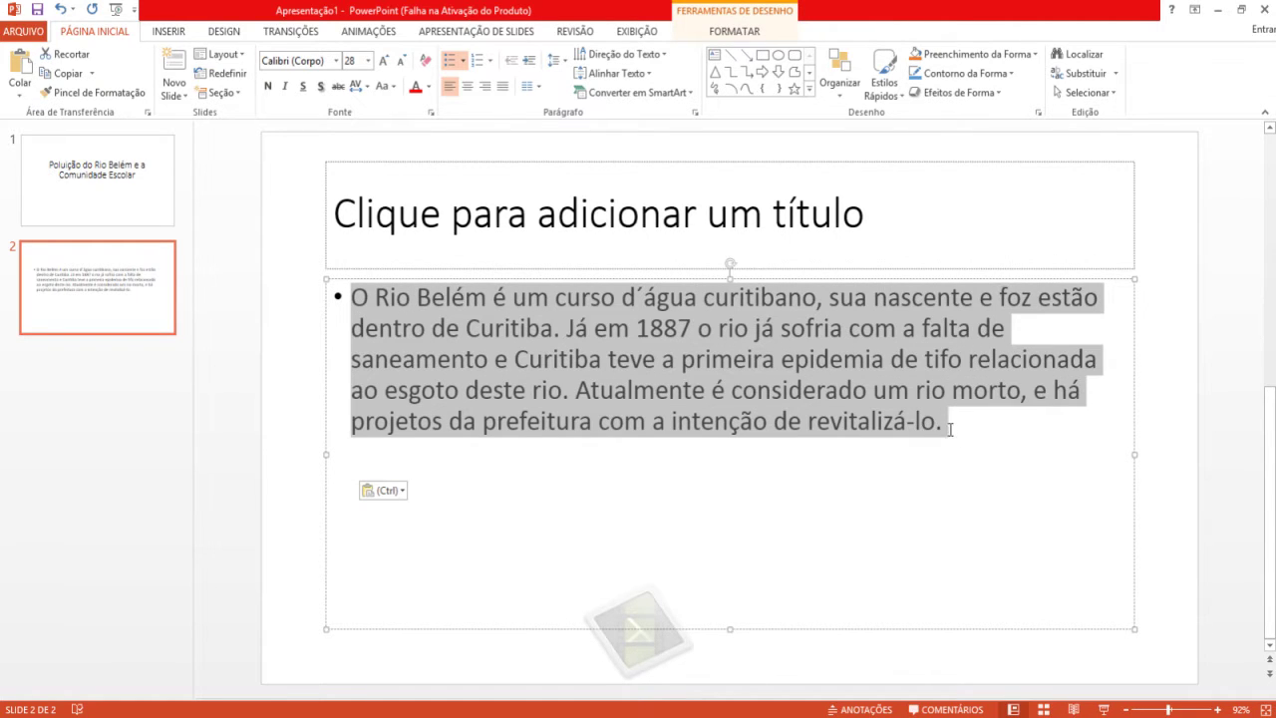
{"action": "left_click", "coordinate": [368, 61]}
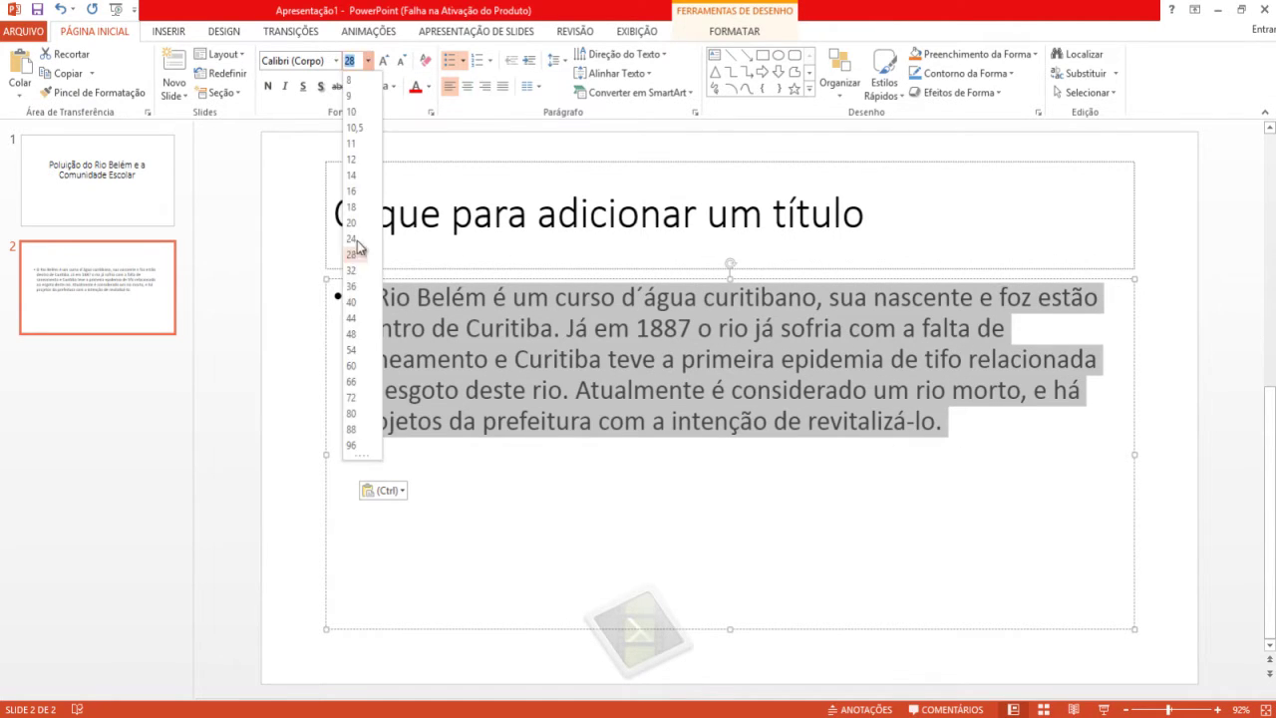
{"action": "left_click", "coordinate": [344, 297]}
{"action": "left_click", "coordinate": [474, 218]}
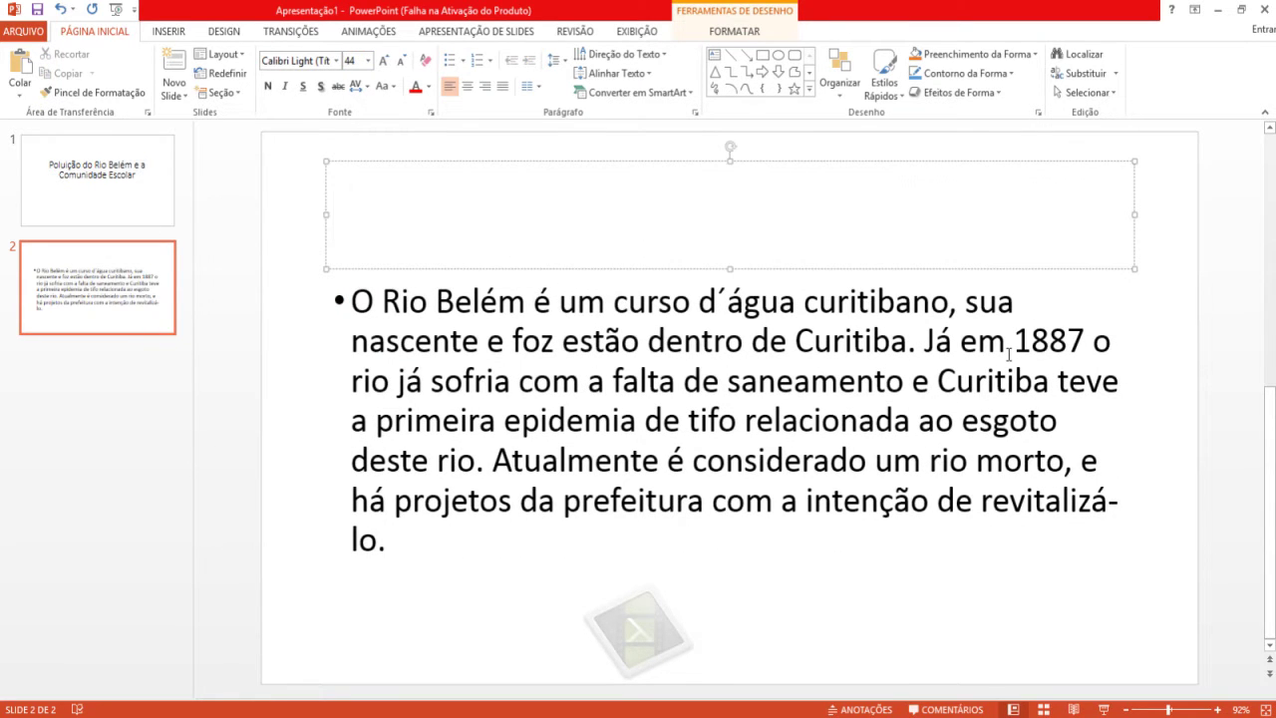
{"action": "type", "text": "Intro"}
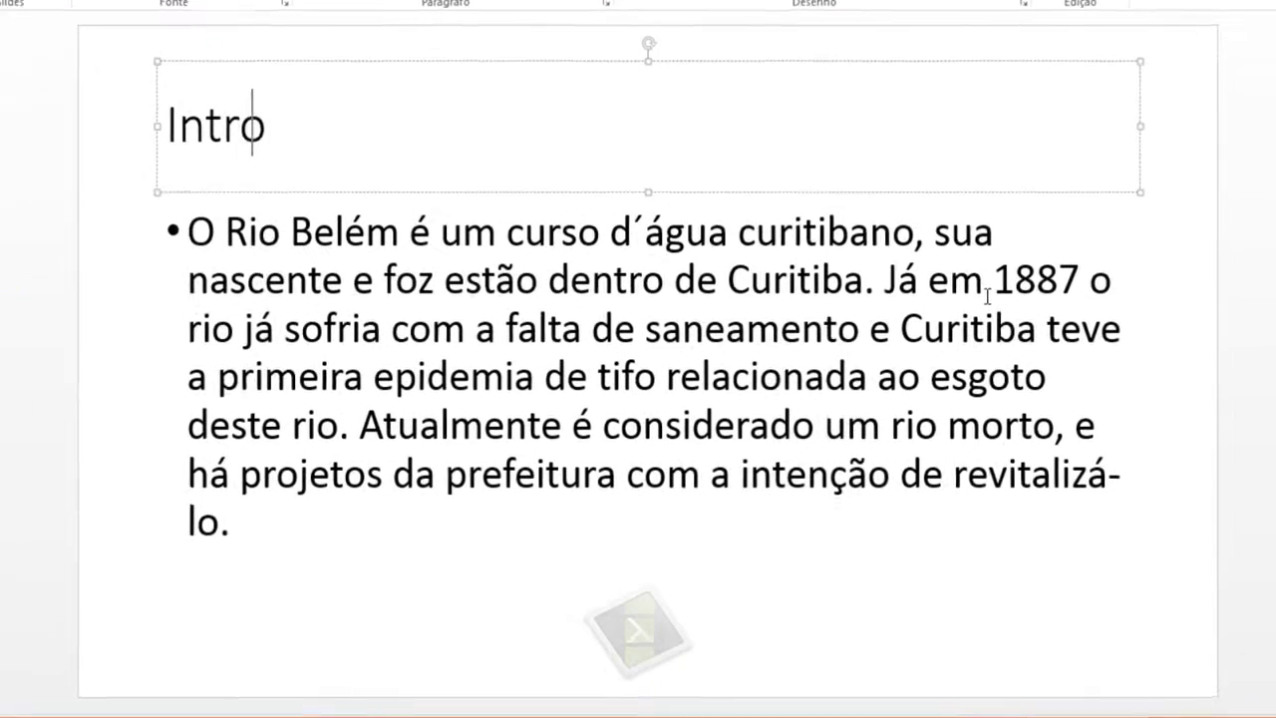
{"action": "type", "text": "dução ao tema"}
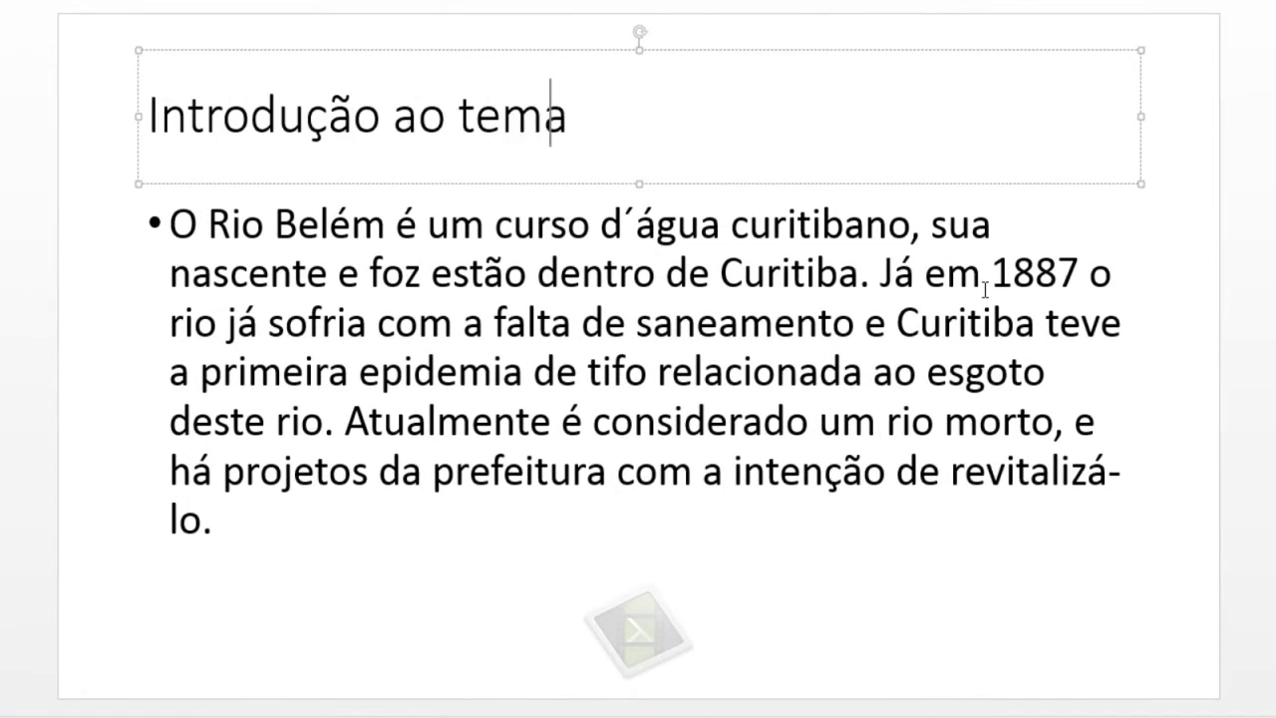
Add a third slide titled 'Objetivos'
{"action": "right_click", "coordinate": [85, 434]}
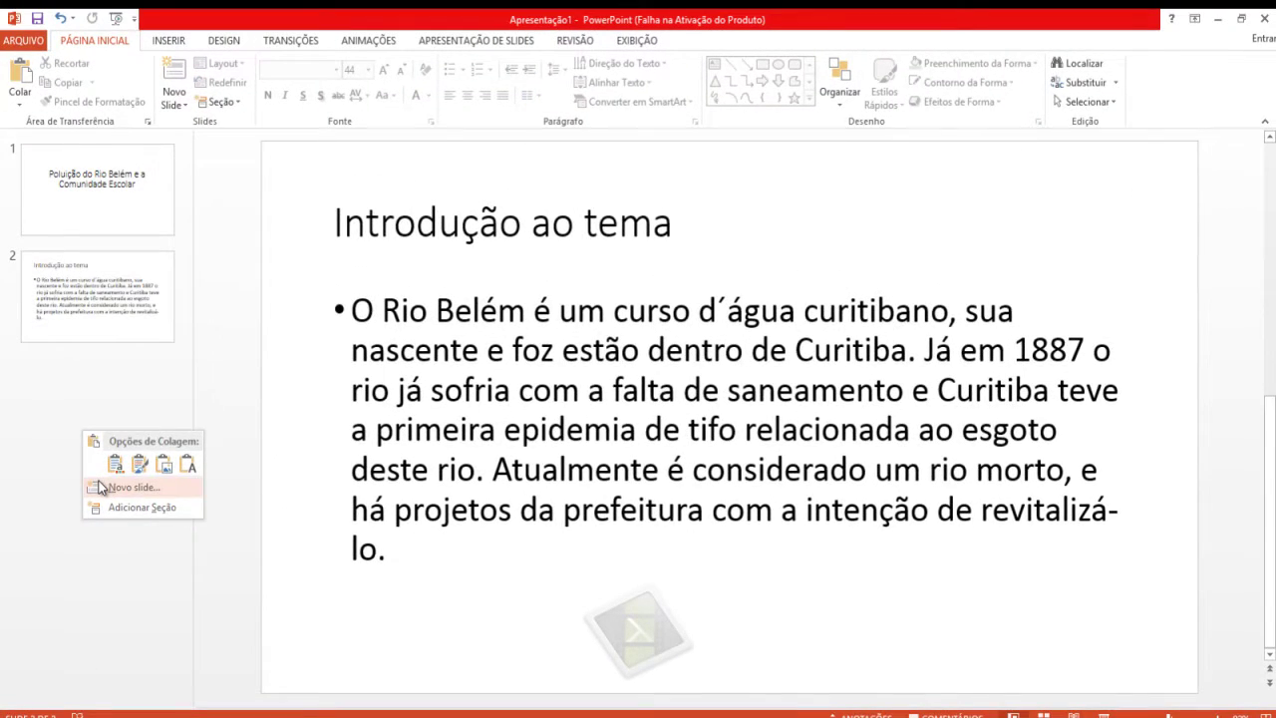
{"action": "left_click", "coordinate": [100, 486]}
{"action": "left_click", "coordinate": [529, 228]}
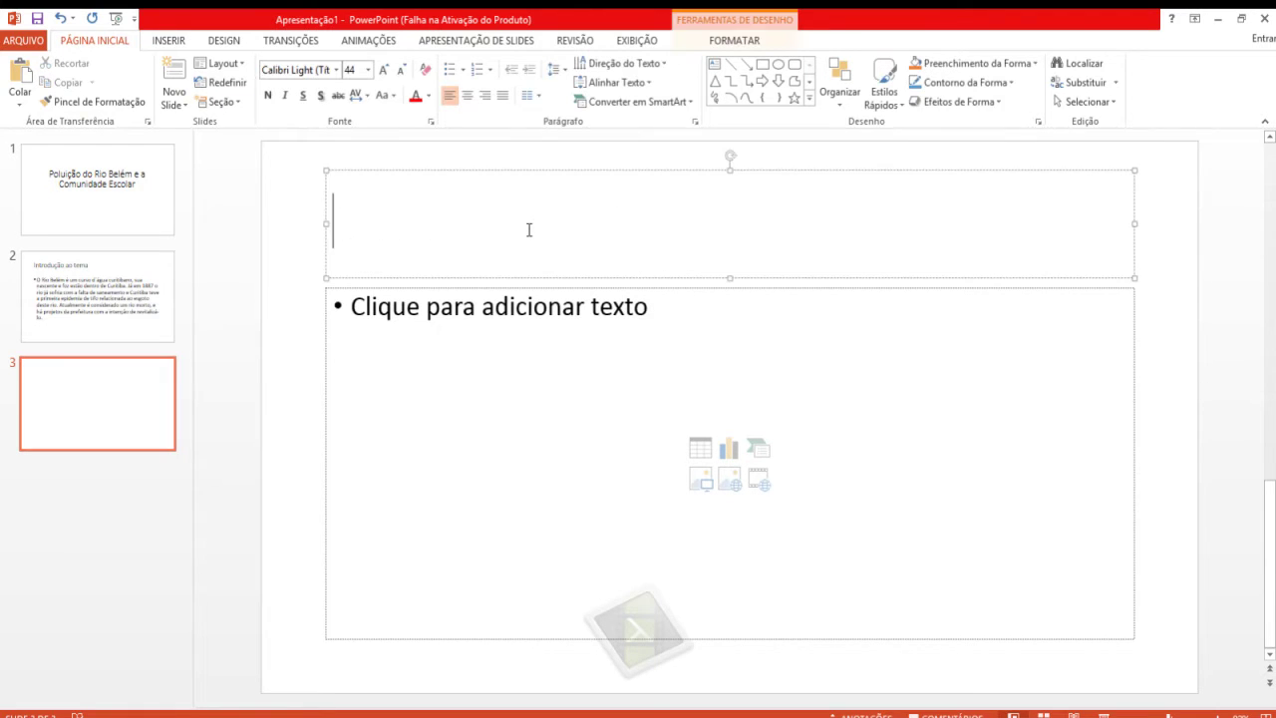
{"action": "type", "text": "Objetivos"}
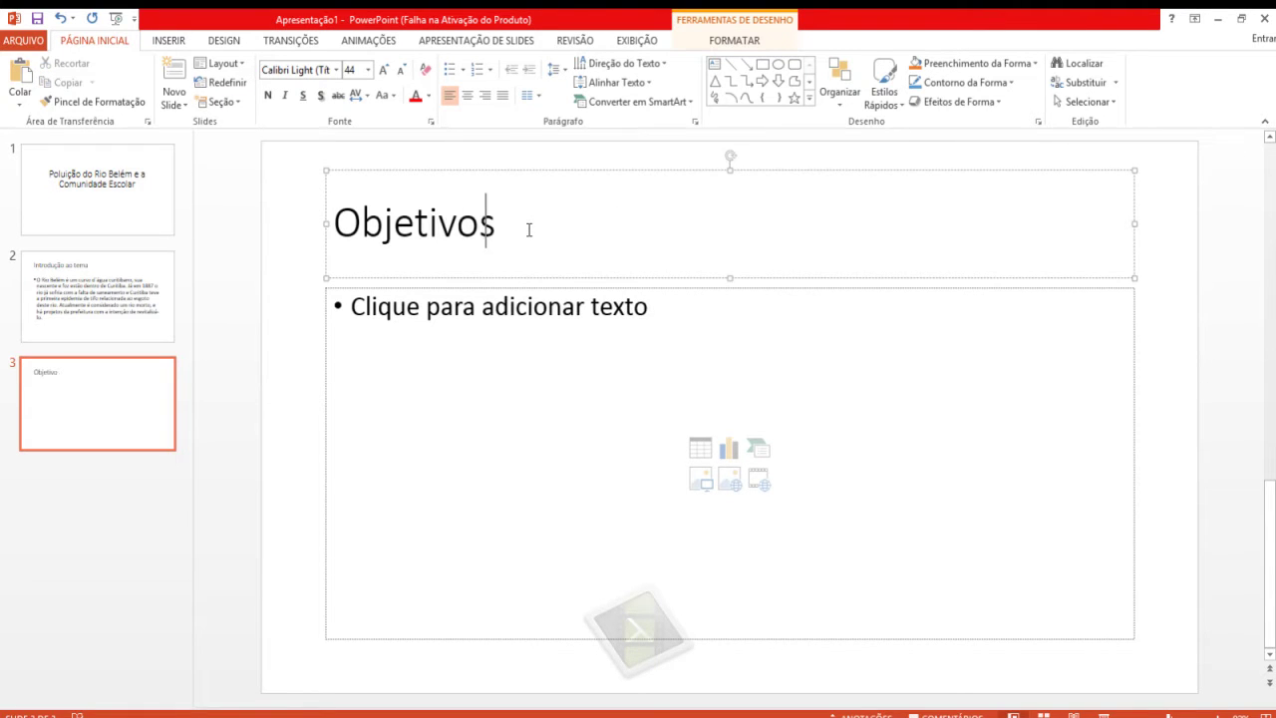
Paste the Objetivo geral text from the Word document into the Objetivos slide body
{"action": "key", "text": "alt+Tab"}
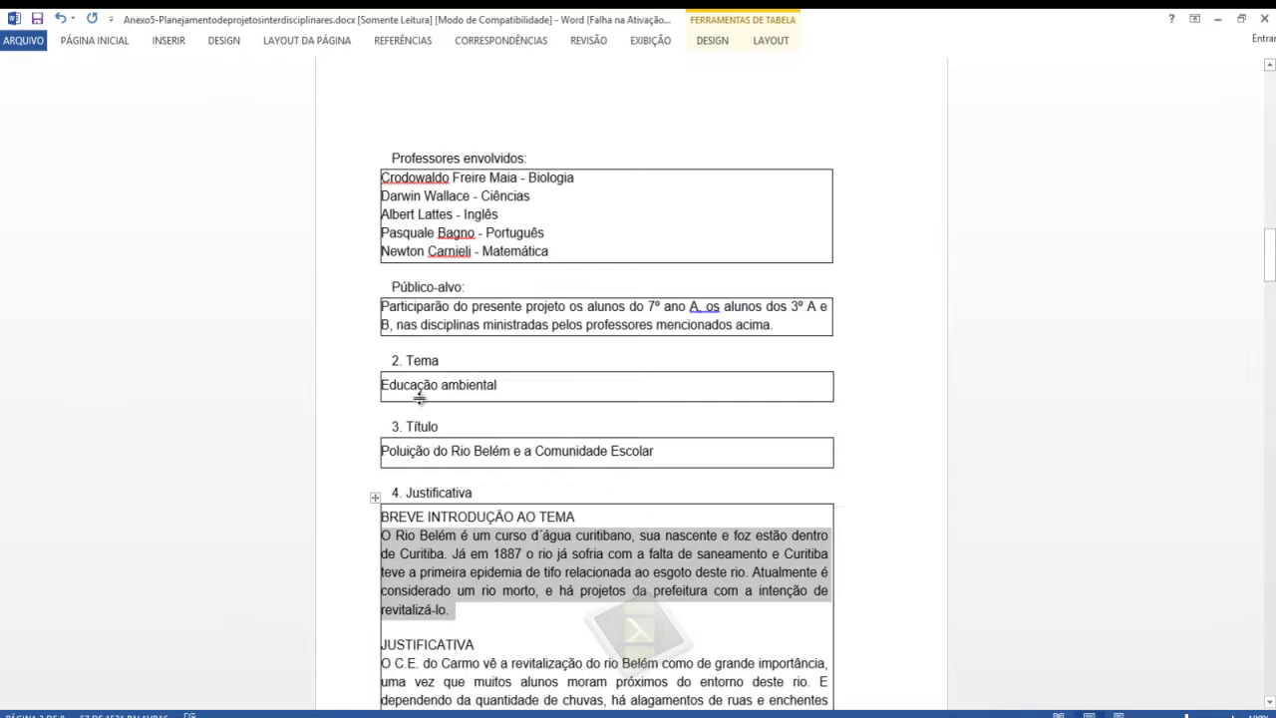
{"action": "scroll", "coordinate": [454, 552], "scroll_direction": "down", "scroll_amount": 5}
{"action": "scroll", "coordinate": [454, 552], "scroll_direction": "down", "scroll_amount": 10}
{"action": "left_click_drag", "start_coordinate": [391, 574], "coordinate": [688, 596]}
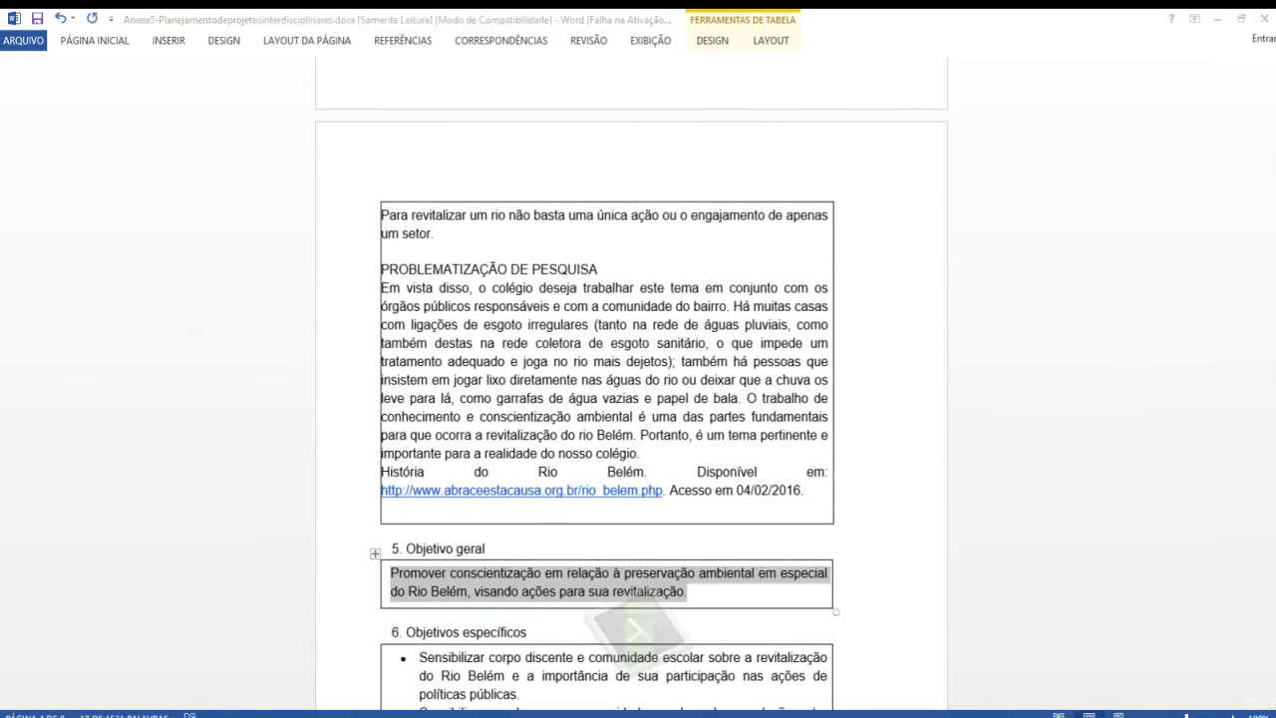
{"action": "key", "text": "ctrl+c"}
{"action": "key", "text": "alt+Tab"}
{"action": "left_click", "coordinate": [393, 316]}
{"action": "key", "text": "ctrl+v"}
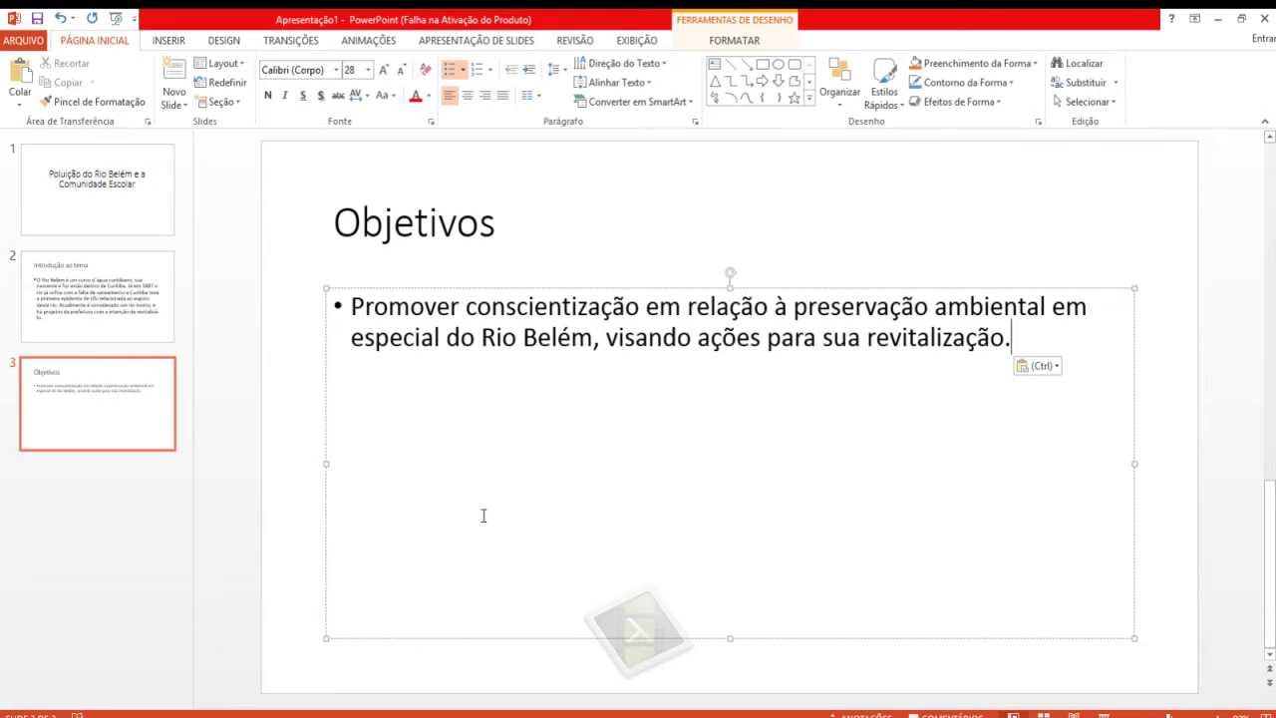
Add a fourth slide titled 'Problematização'
{"action": "right_click", "coordinate": [84, 492]}
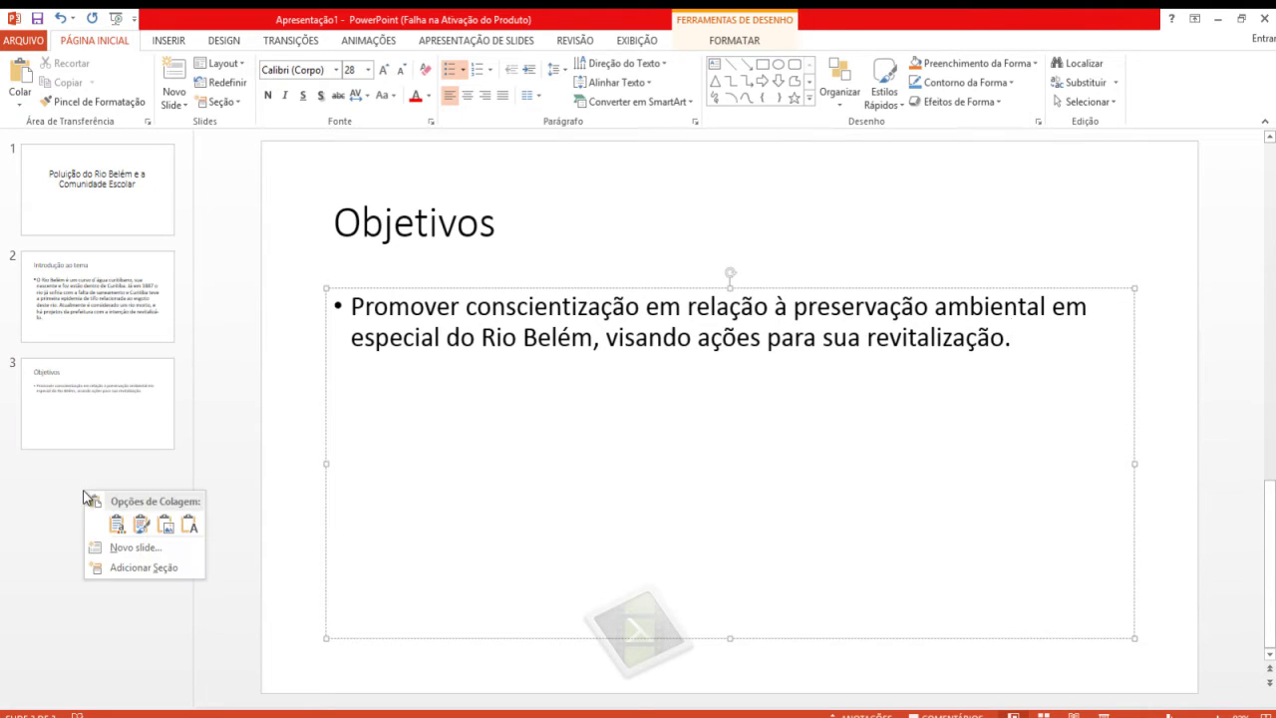
{"action": "left_click", "coordinate": [134, 549]}
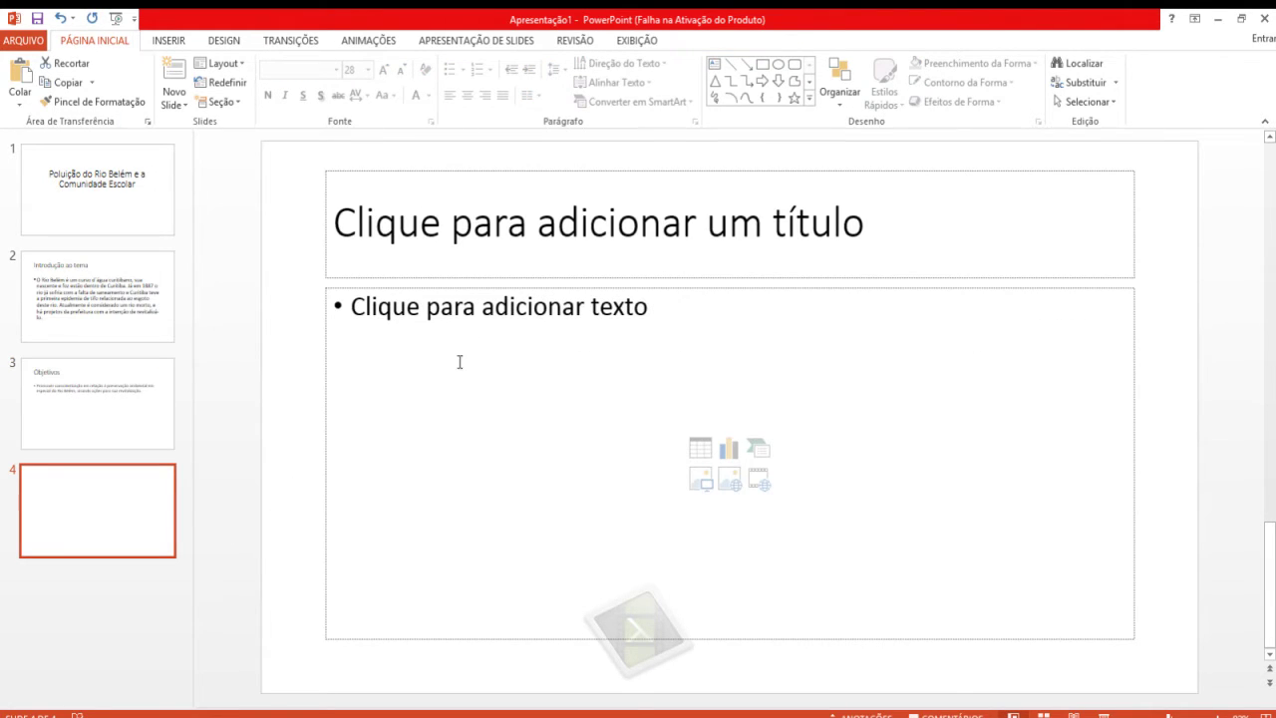
{"action": "left_click", "coordinate": [469, 228]}
{"action": "type", "text": "Proble"}
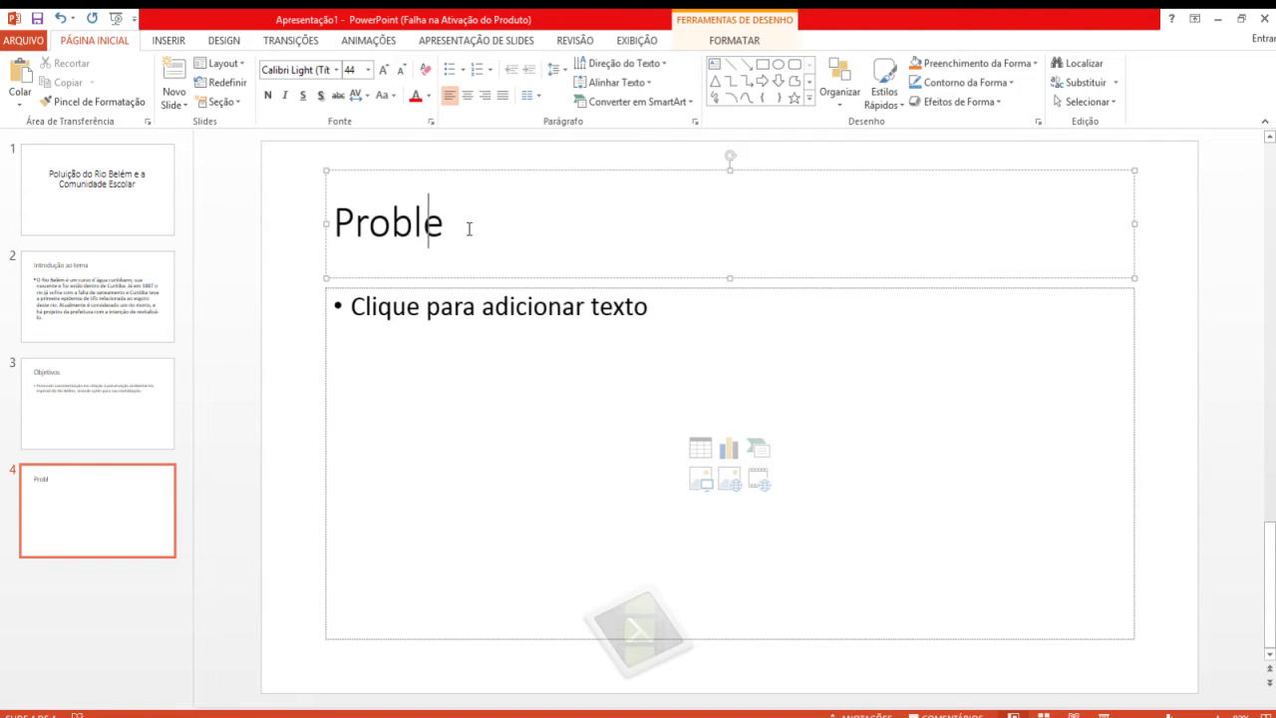
{"action": "type", "text": "matização"}
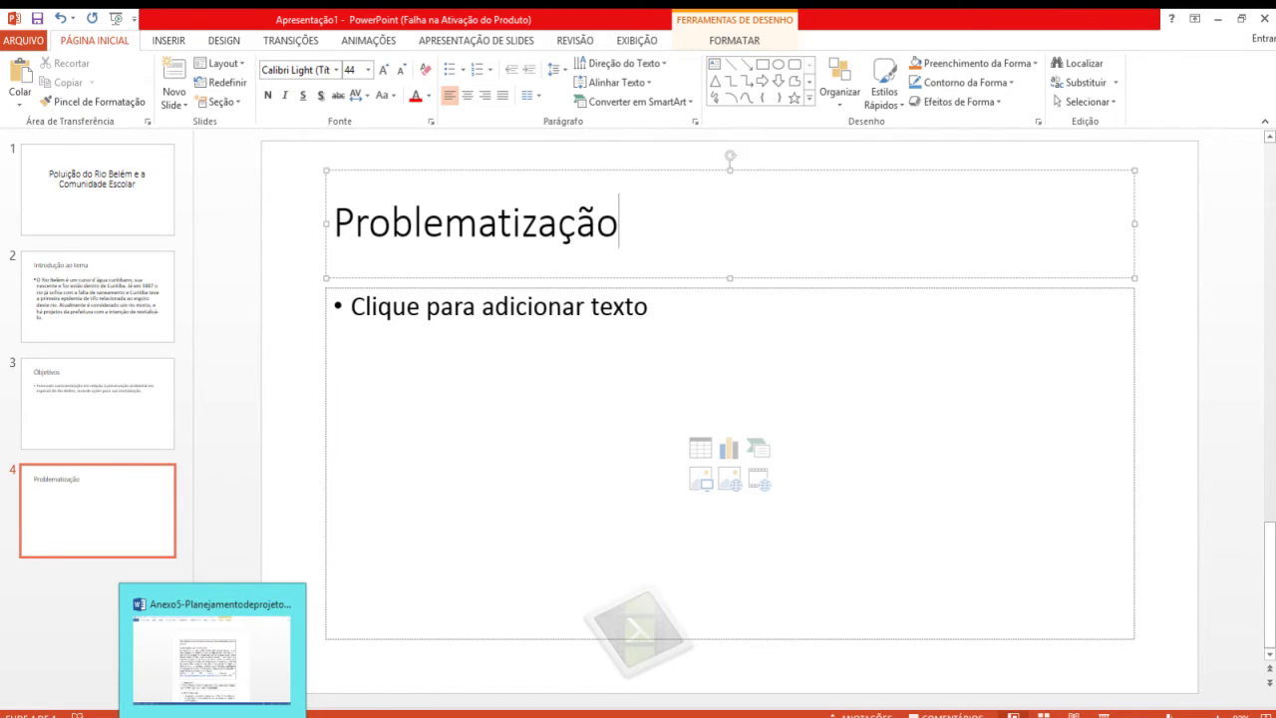
Paste the research problem paragraph from Word into slide 4's body
{"action": "left_click", "coordinate": [211, 653]}
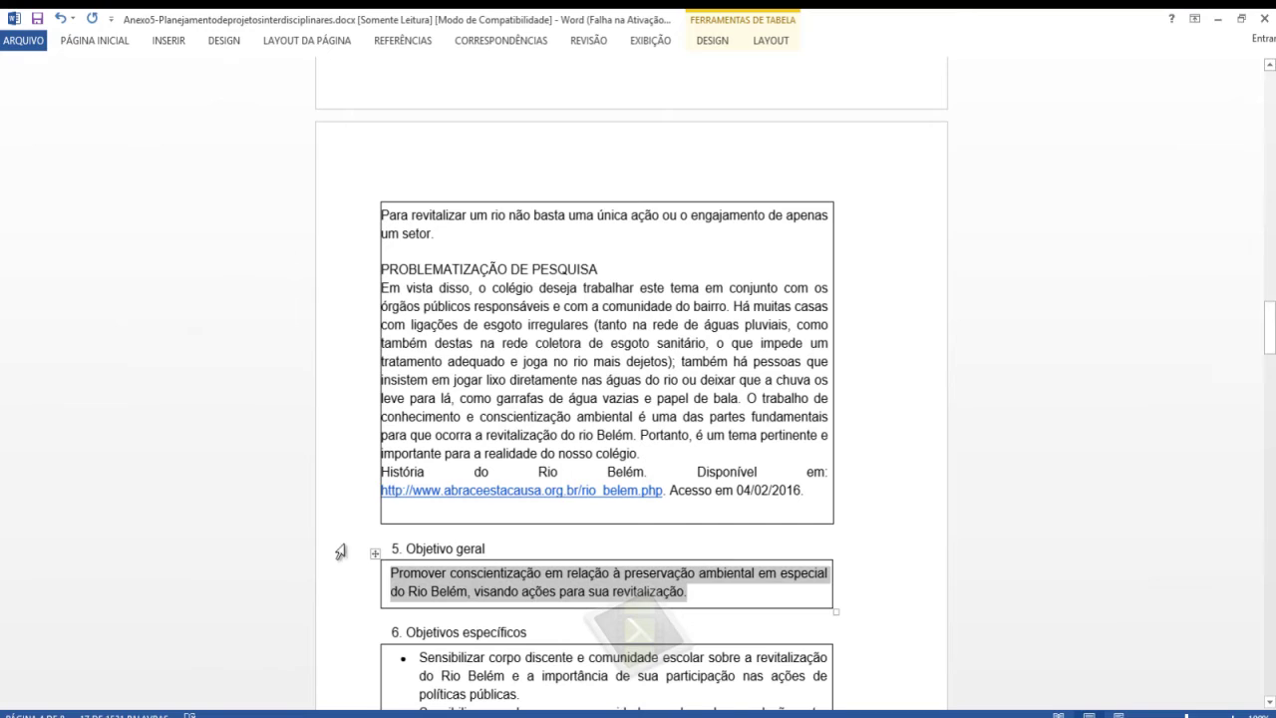
{"action": "triple_click", "coordinate": [403, 304]}
{"action": "key", "text": "ctrl+c"}
{"action": "key", "text": "alt+Tab"}
{"action": "left_click", "coordinate": [542, 308]}
{"action": "key", "text": "ctrl+v"}
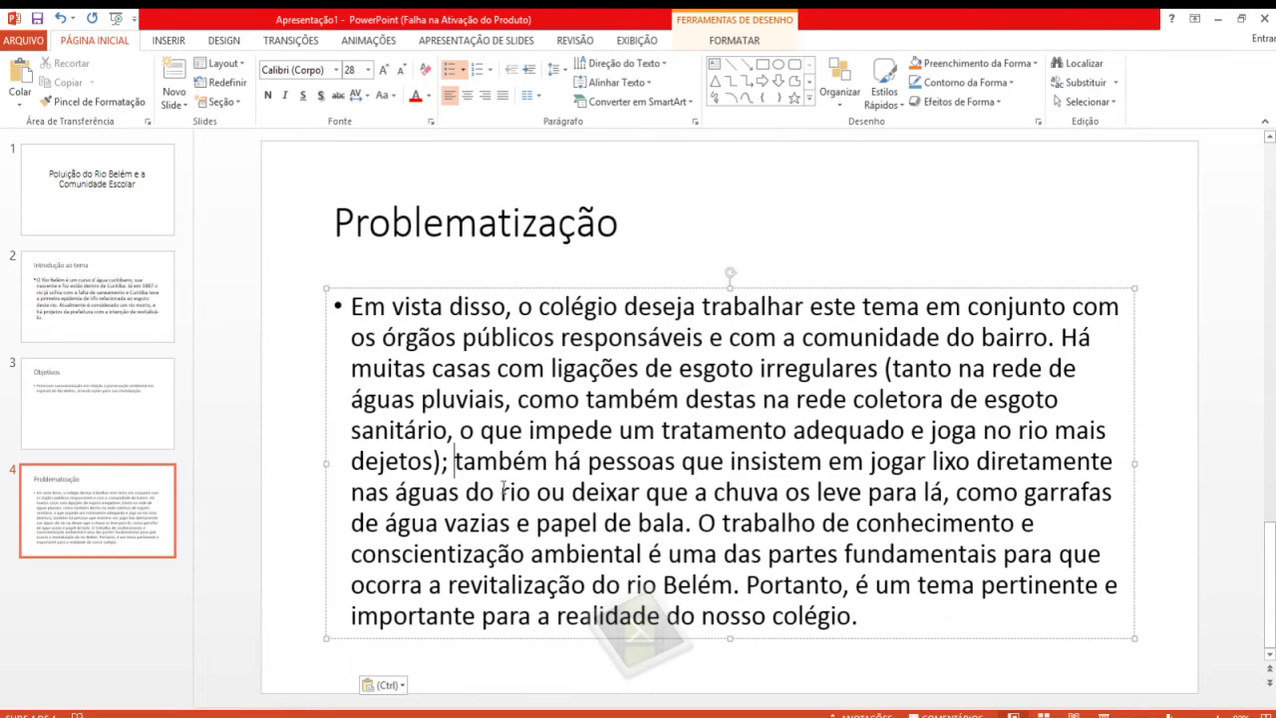
Move the text after 'dejetos);' onto a new fifth slide
{"action": "left_click", "coordinate": [876, 622], "text": "shift"}
{"action": "key", "text": "ctrl+x"}
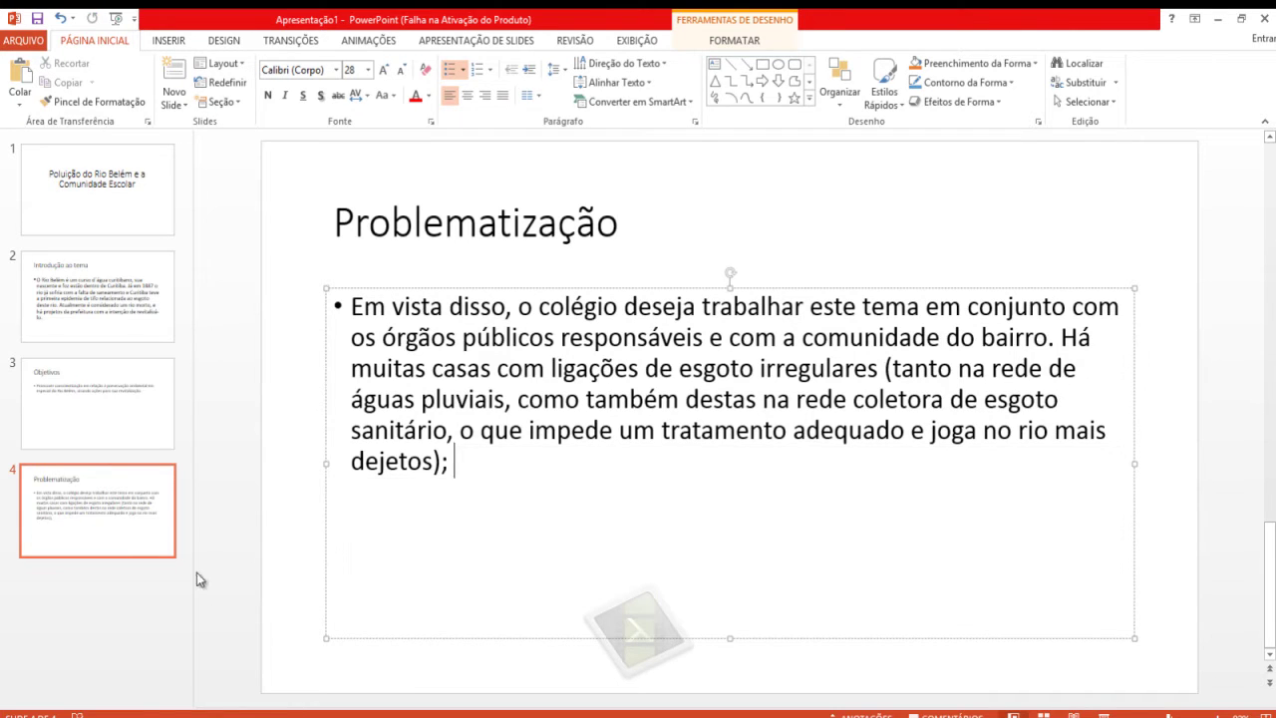
{"action": "key", "text": "ctrl+m"}
{"action": "left_click", "coordinate": [453, 450]}
{"action": "key", "text": "ctrl+v"}
{"action": "left_click", "coordinate": [141, 542]}
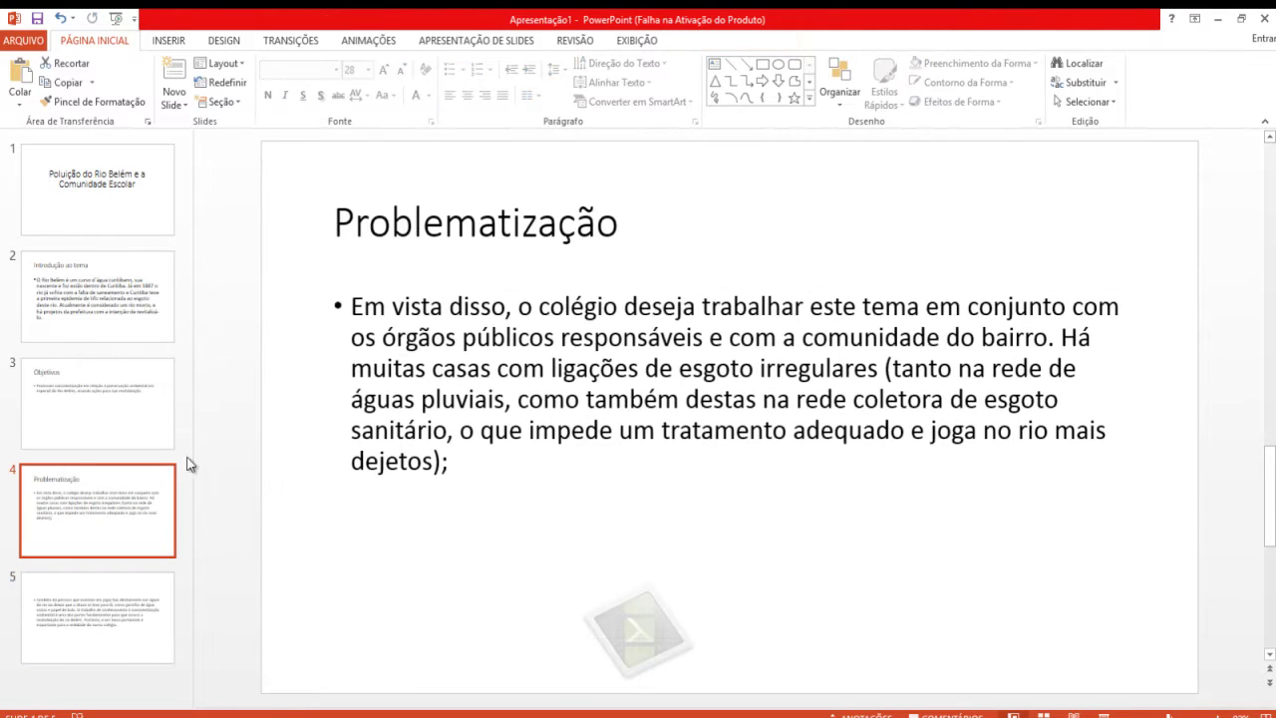
Cut and paste back the body text of slides 3 and 4 so it reflows larger
{"action": "left_click", "coordinate": [125, 316]}
{"action": "left_click", "coordinate": [402, 312]}
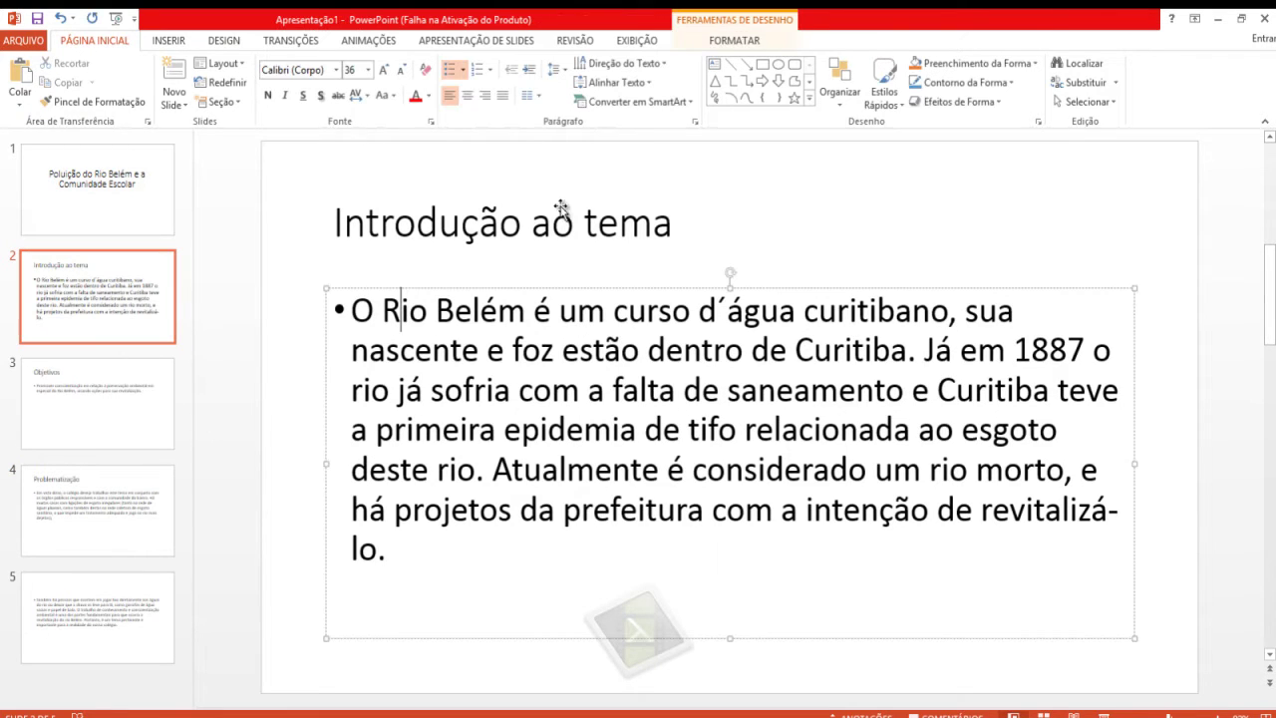
{"action": "left_click", "coordinate": [168, 379]}
{"action": "left_click", "coordinate": [356, 306]}
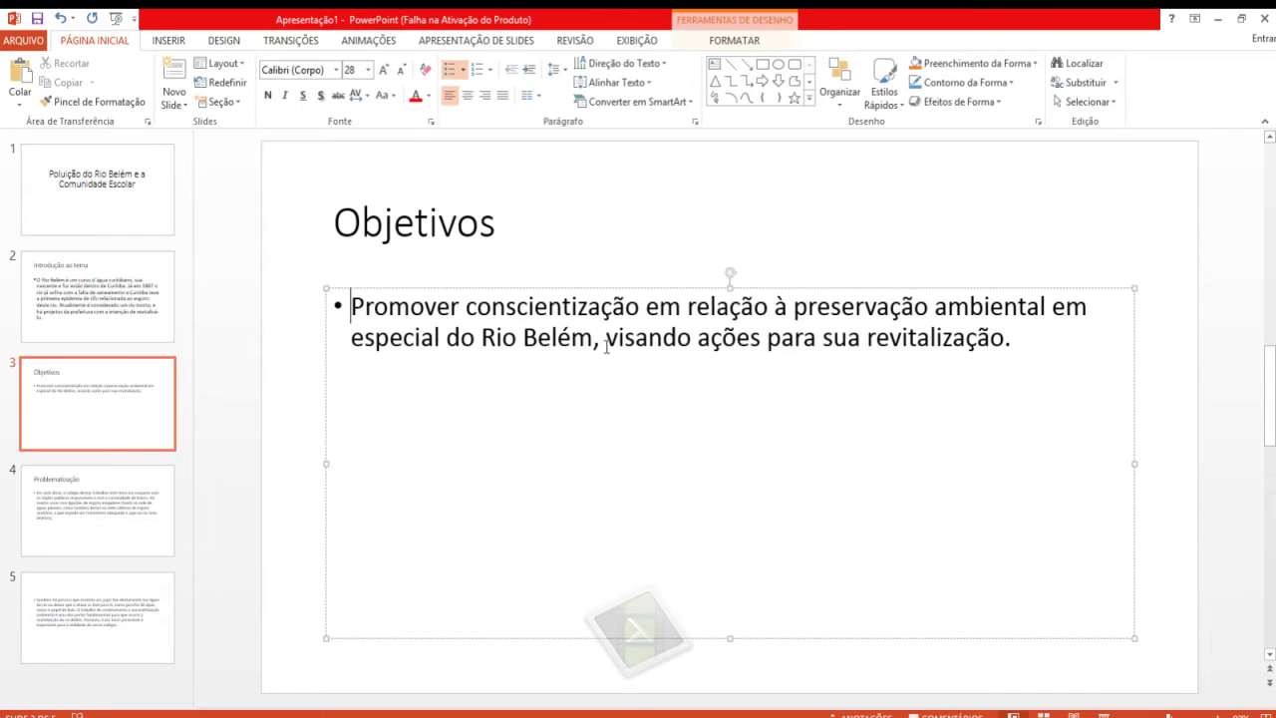
{"action": "key", "text": "ctrl+a"}
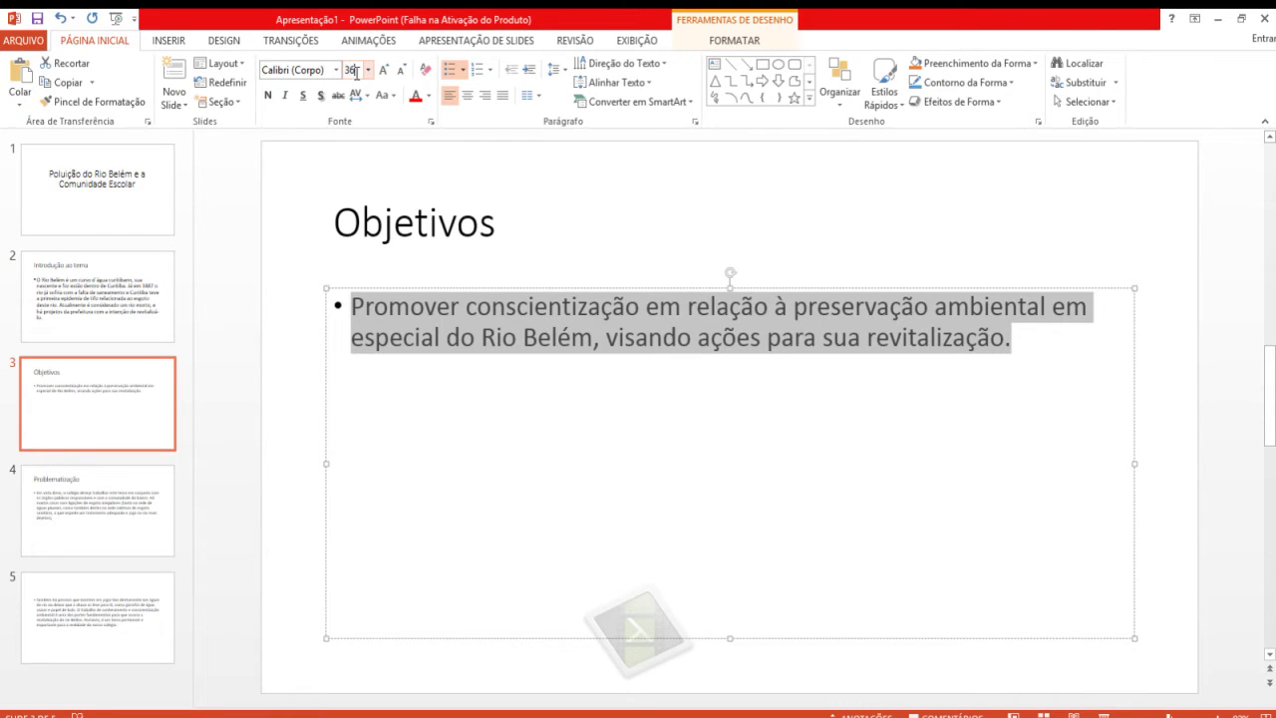
{"action": "key", "text": "ctrl+x"}
{"action": "key", "text": "ctrl+v"}
{"action": "scroll", "coordinate": [330, 441], "scroll_direction": "down", "scroll_amount": 1}
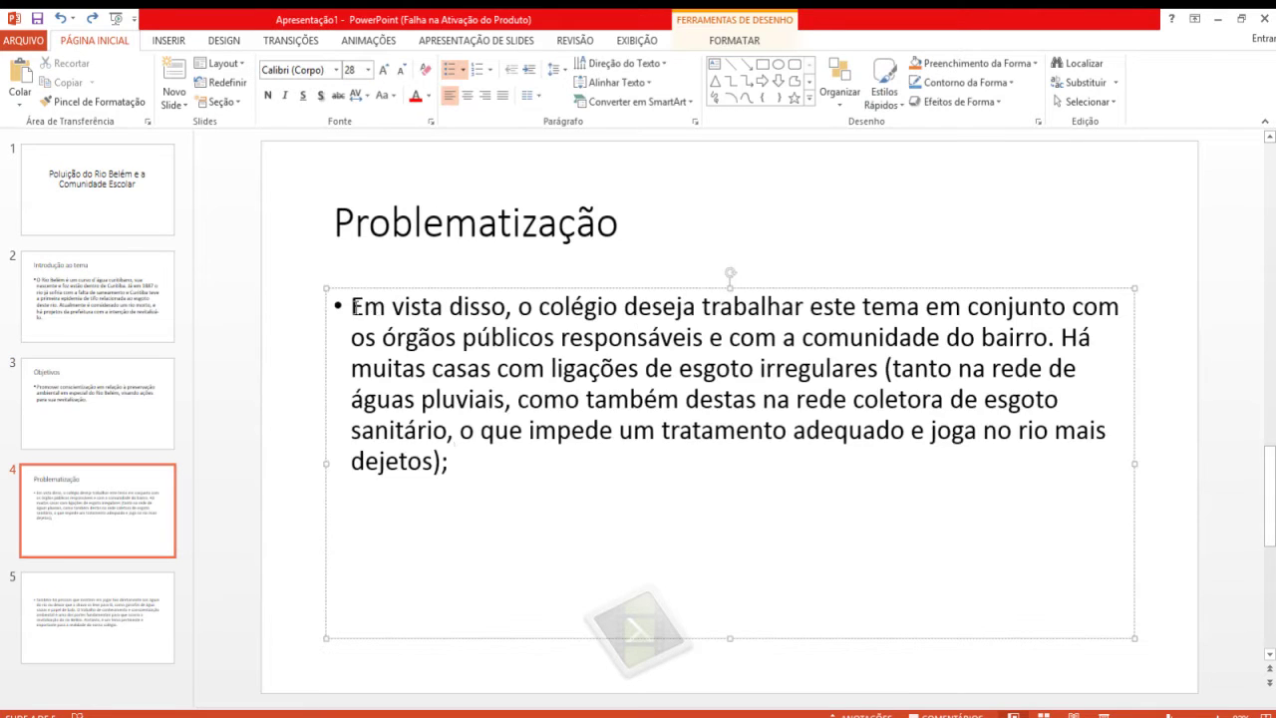
{"action": "key", "text": "ctrl+a"}
{"action": "key", "text": "ctrl+x"}
{"action": "key", "text": "ctrl+v"}
Set slide 5's body text to font size 36
{"action": "left_click", "coordinate": [97, 620]}
{"action": "left_click", "coordinate": [581, 485]}
{"action": "key", "text": "ctrl+a"}
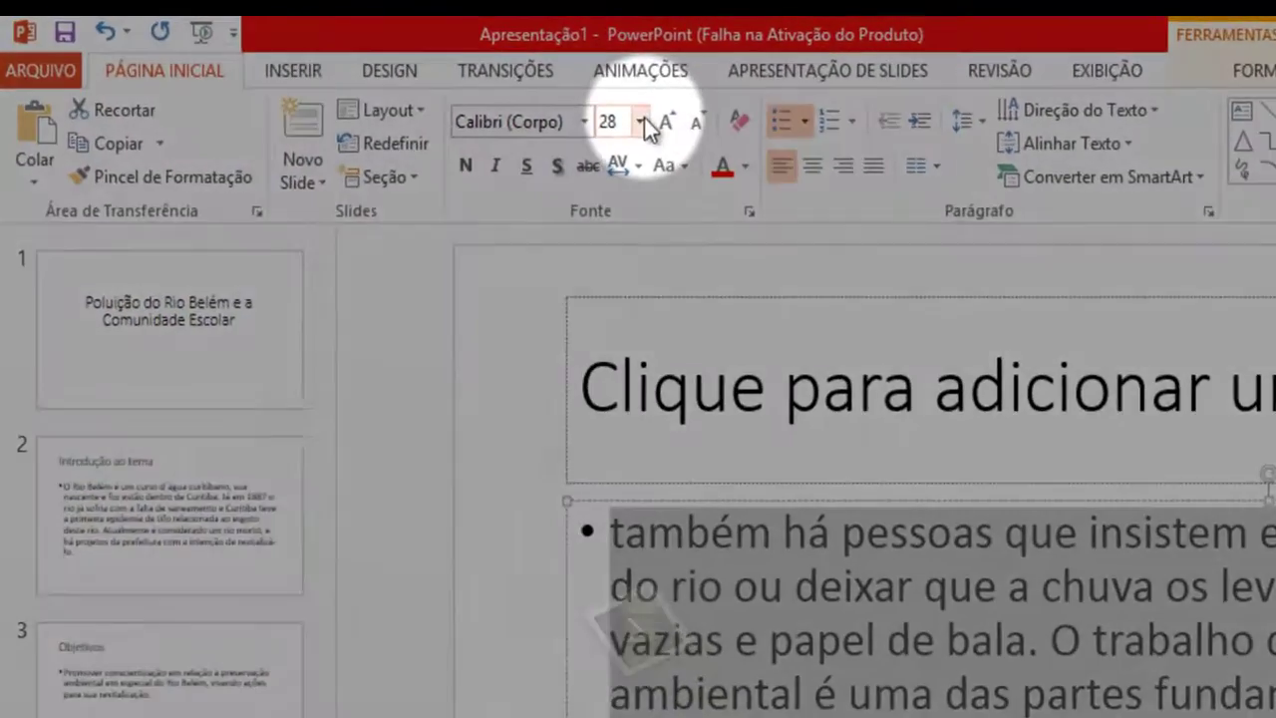
{"action": "left_click", "coordinate": [510, 97]}
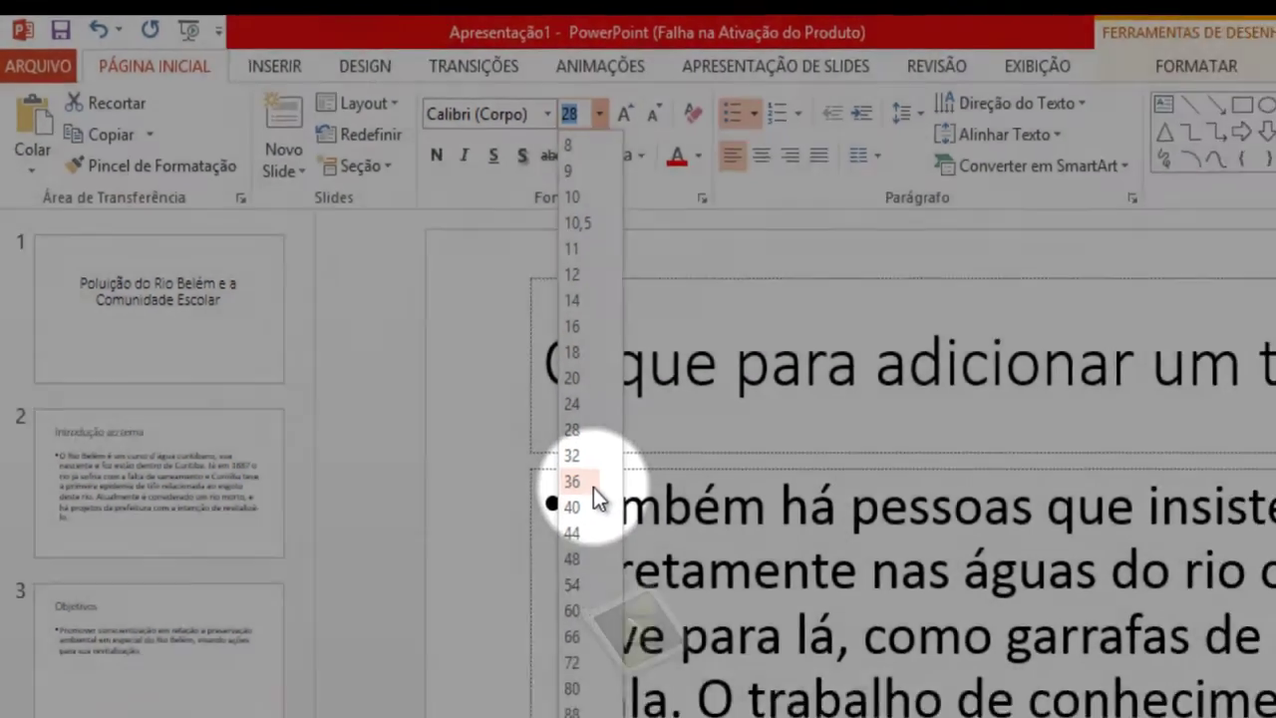
{"action": "left_click", "coordinate": [663, 542]}
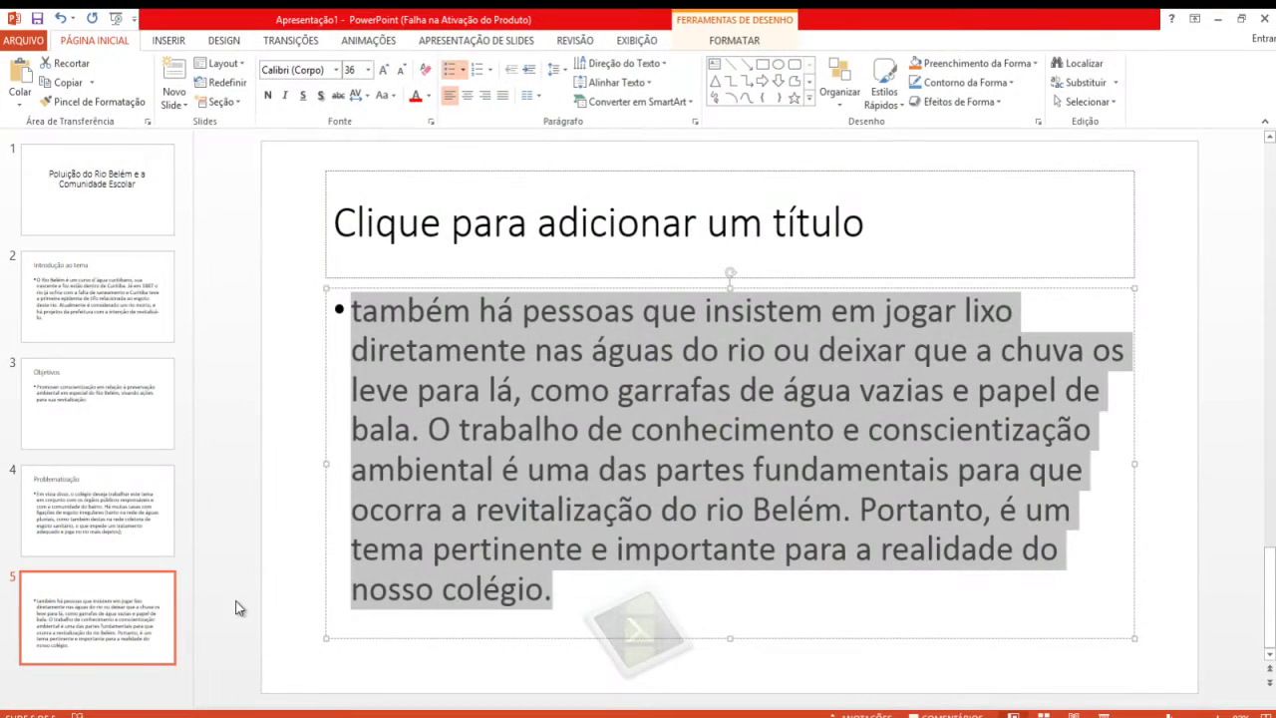
{"action": "right_click", "coordinate": [239, 608]}
Add slide 6 titled 'Justificativa'
{"action": "left_click", "coordinate": [269, 649]}
{"action": "left_click", "coordinate": [478, 212]}
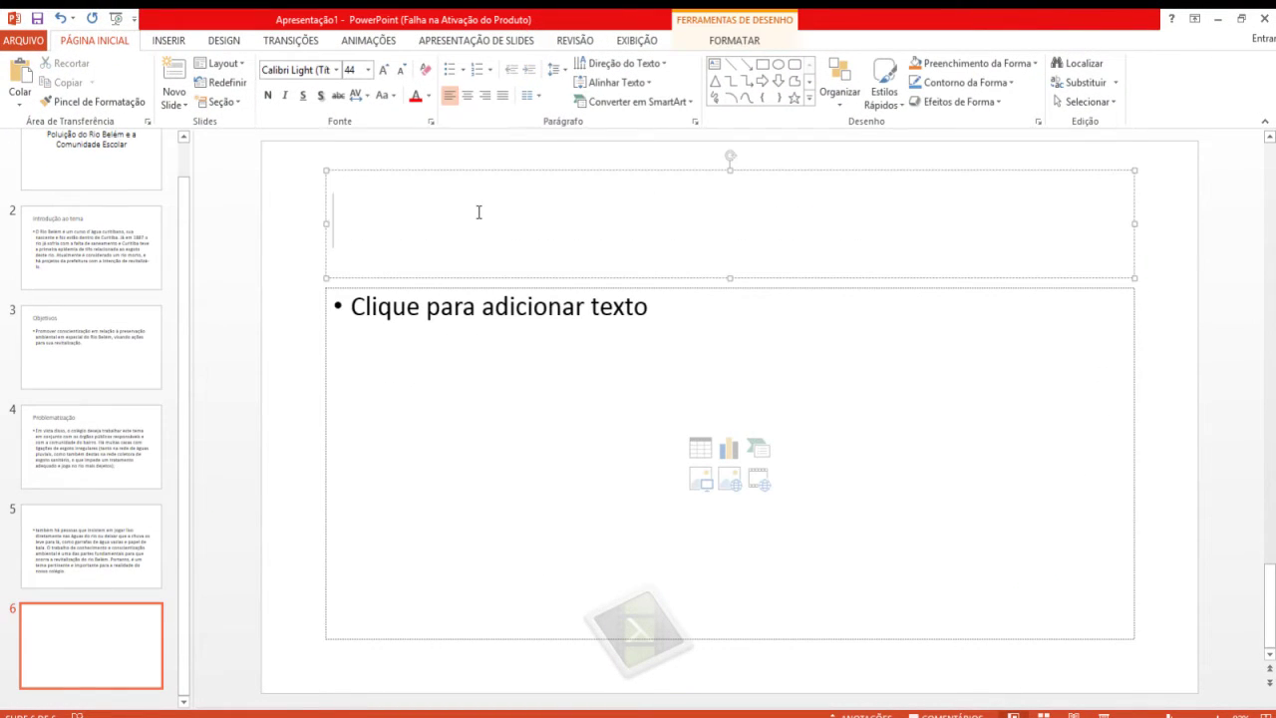
{"action": "type", "text": "Justidf"}
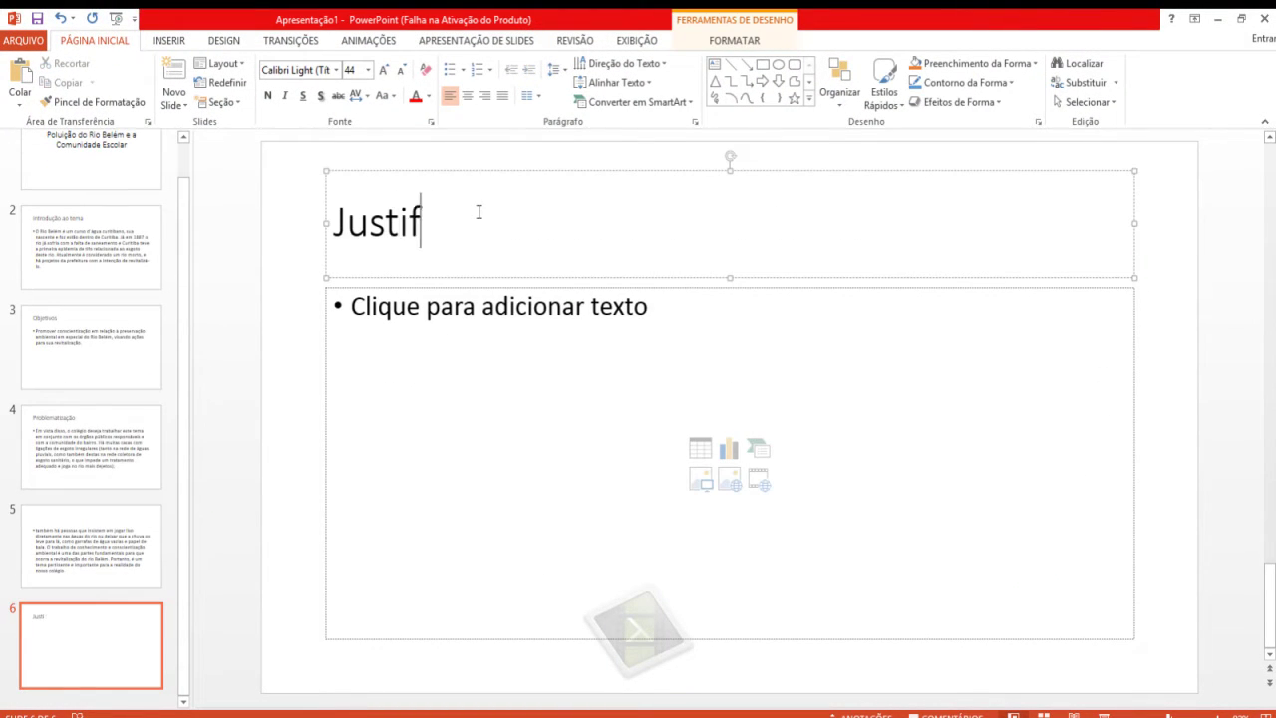
{"action": "type", "text": "icativa"}
Paste the Word JUSTIFICATIVA paragraph into slide 6 at size 36, then add a blank slide 7
{"action": "left_click", "coordinate": [445, 332]}
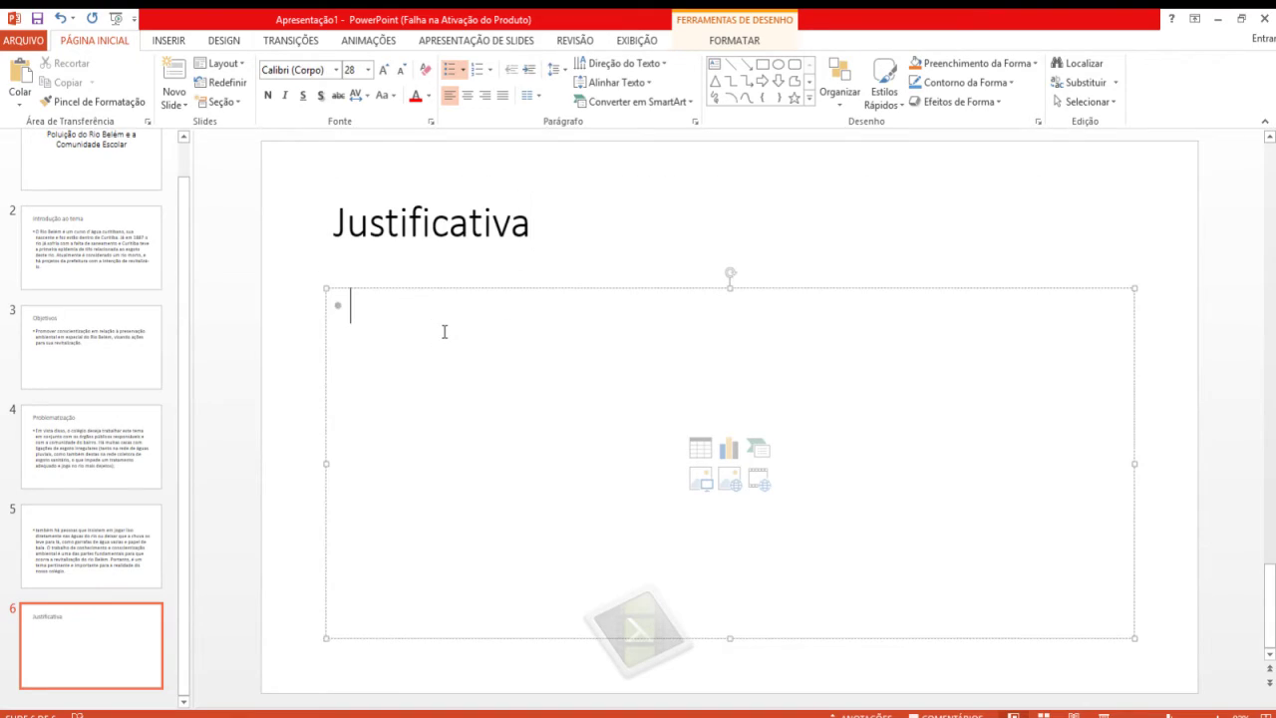
{"action": "key", "text": "alt+Tab"}
{"action": "scroll", "coordinate": [638, 399], "scroll_direction": "up", "scroll_amount": 5}
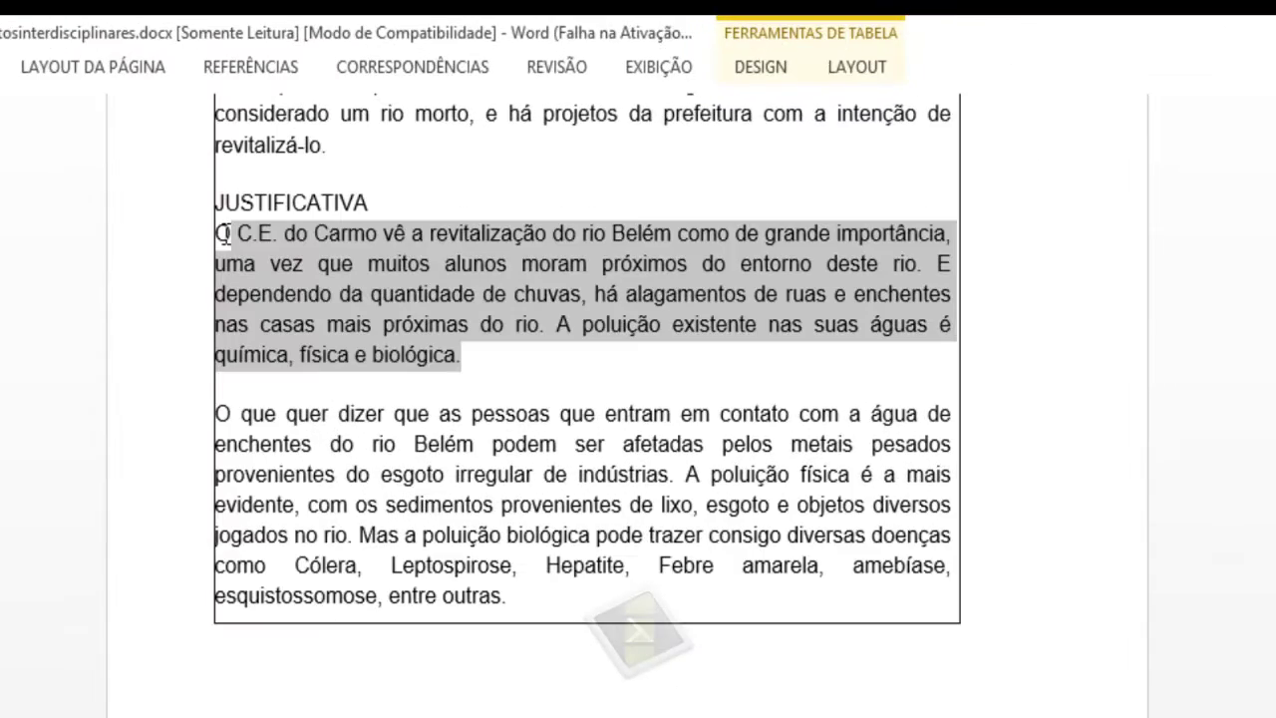
{"action": "key", "text": "ctrl+c"}
{"action": "key", "text": "alt+Tab"}
{"action": "key", "text": "ctrl+v"}
{"action": "key", "text": "ctrl+a"}
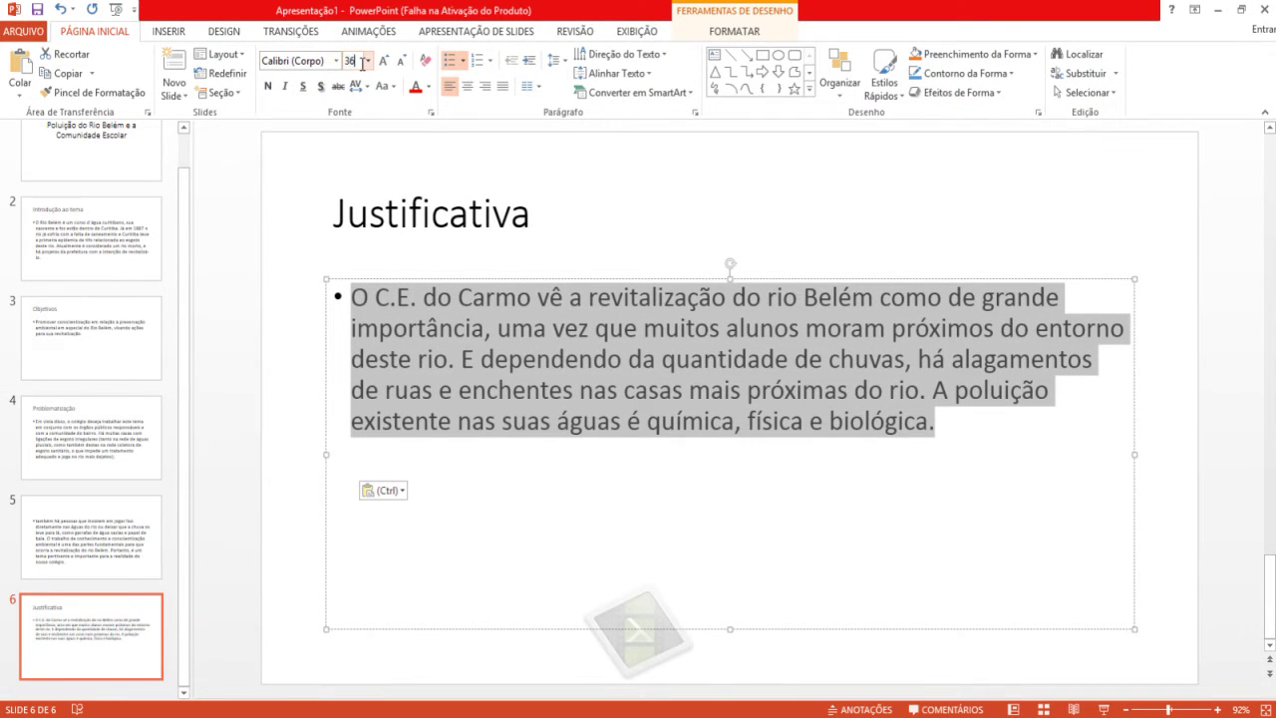
{"action": "key", "text": "Return"}
{"action": "right_click", "coordinate": [151, 690]}
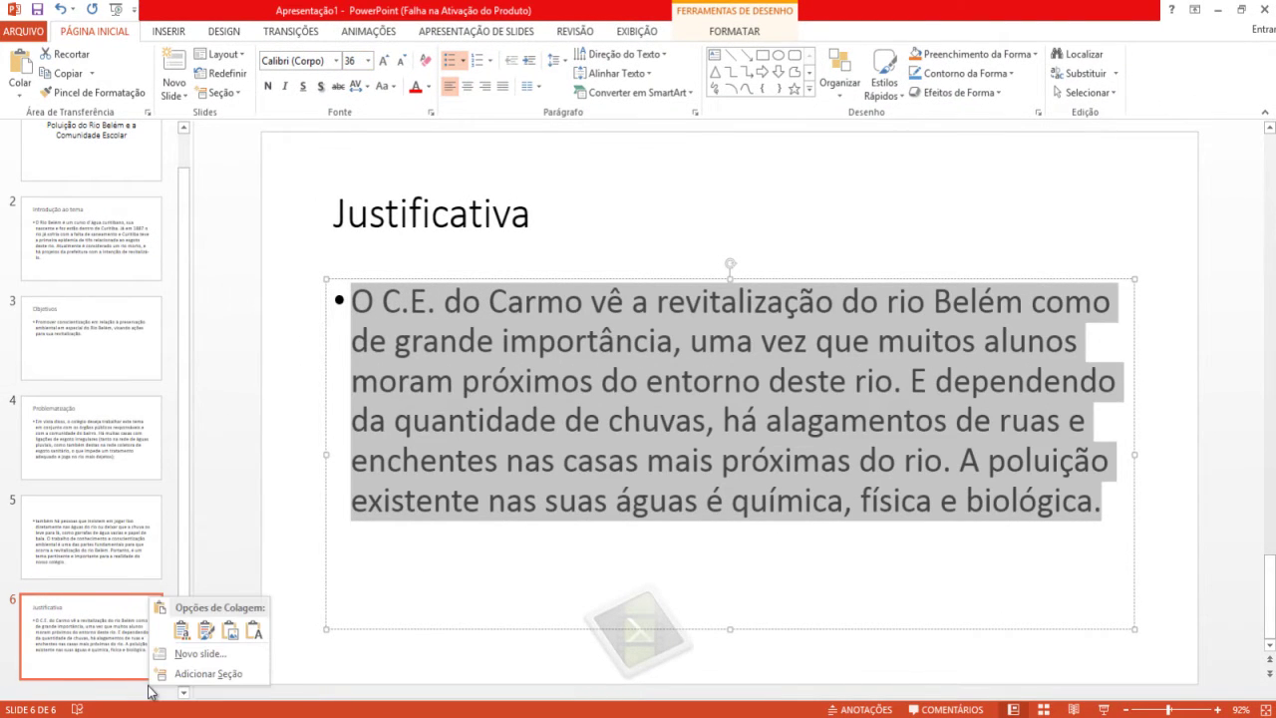
{"action": "left_click", "coordinate": [199, 654]}
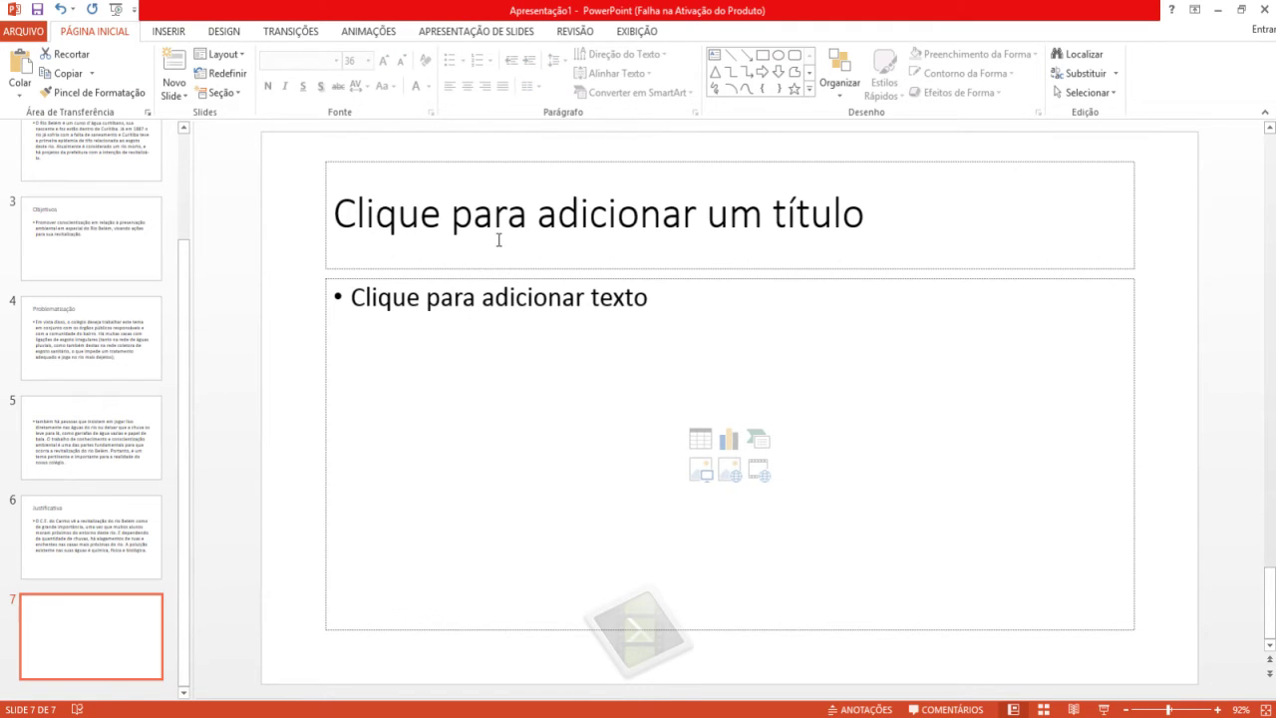
Title slide 7 'Metodologia' and paste the first methodology paragraph from Word into its body
{"action": "left_click", "coordinate": [499, 239]}
{"action": "type", "text": "Metodo"}
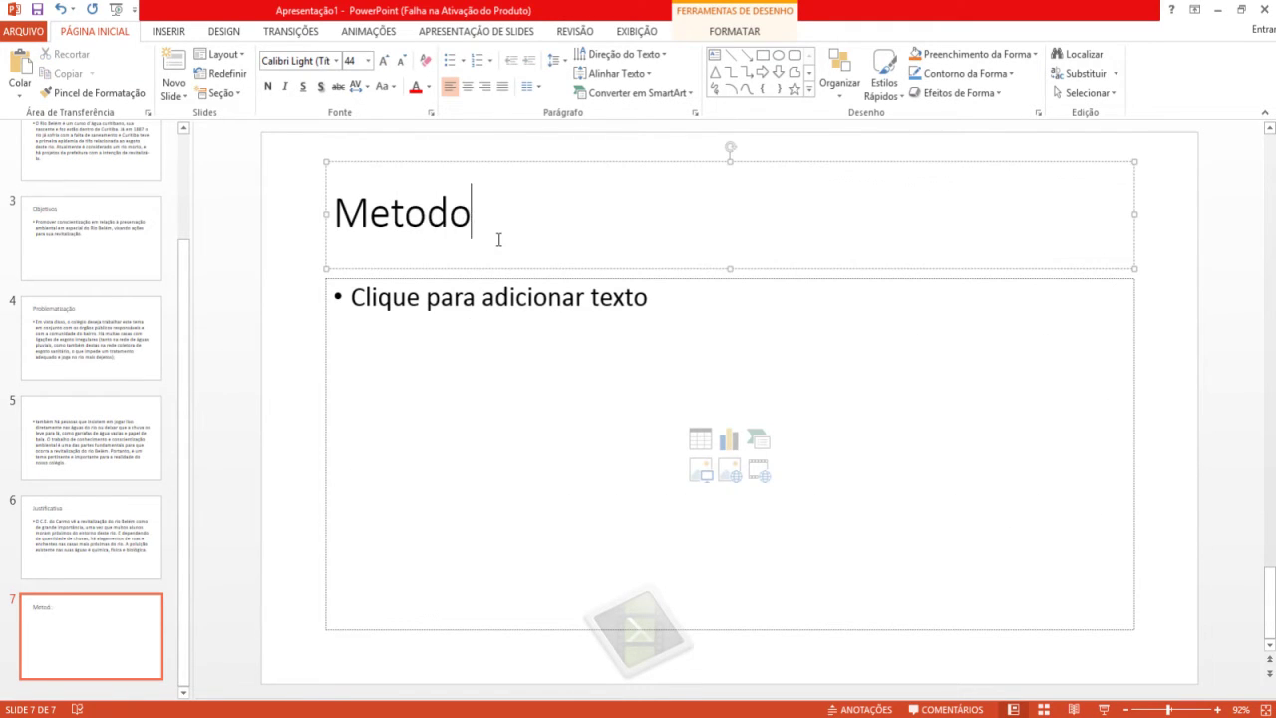
{"action": "type", "text": "logia"}
{"action": "left_click", "coordinate": [485, 321]}
{"action": "key", "text": "alt+Tab"}
{"action": "scroll", "coordinate": [464, 468], "scroll_direction": "down", "scroll_amount": 10}
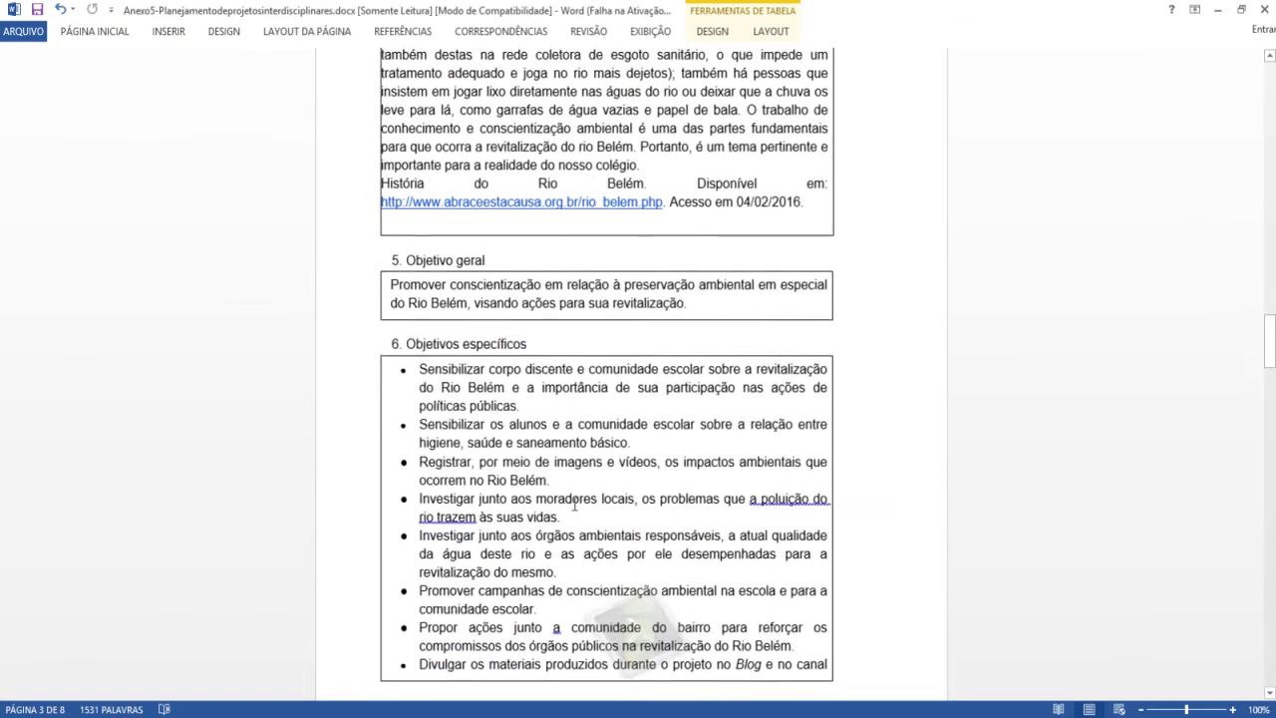
{"action": "scroll", "coordinate": [464, 469], "scroll_direction": "down", "scroll_amount": 2}
{"action": "scroll", "coordinate": [464, 468], "scroll_direction": "down", "scroll_amount": 5}
{"action": "scroll", "coordinate": [399, 399], "scroll_direction": "down", "scroll_amount": 1}
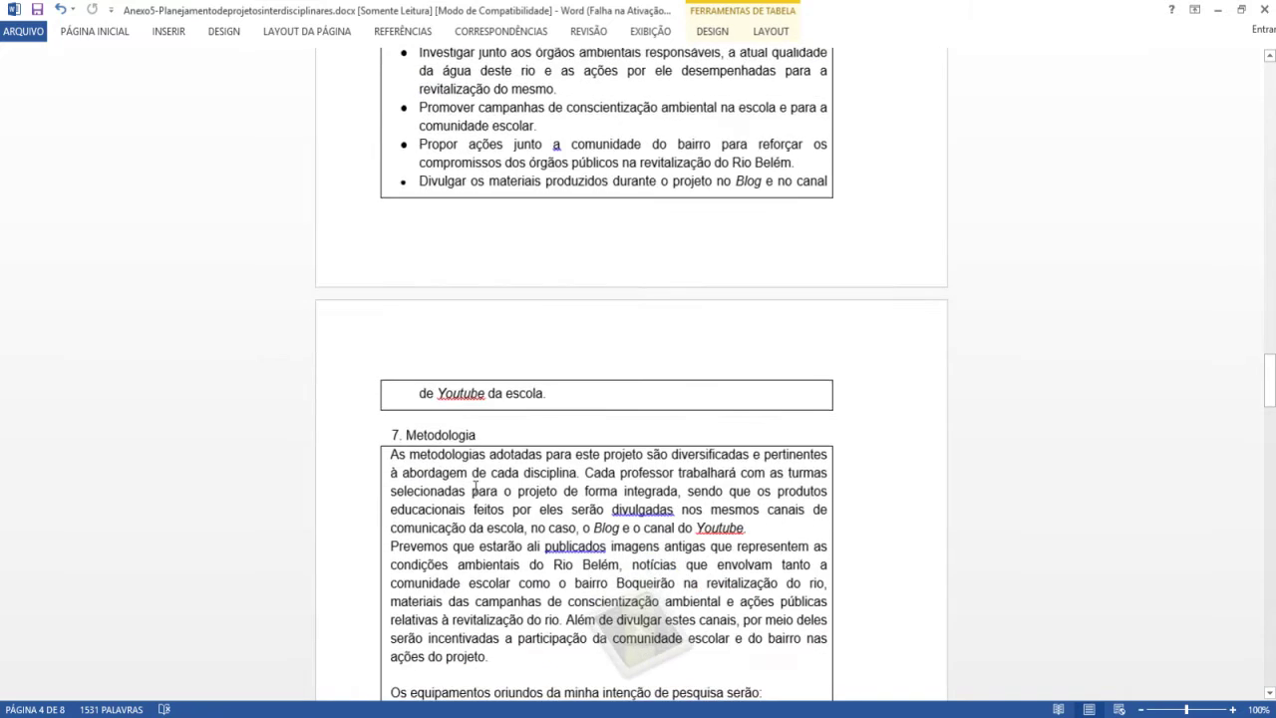
{"action": "scroll", "coordinate": [359, 356], "scroll_direction": "down", "scroll_amount": 2}
{"action": "triple_click", "coordinate": [760, 407]}
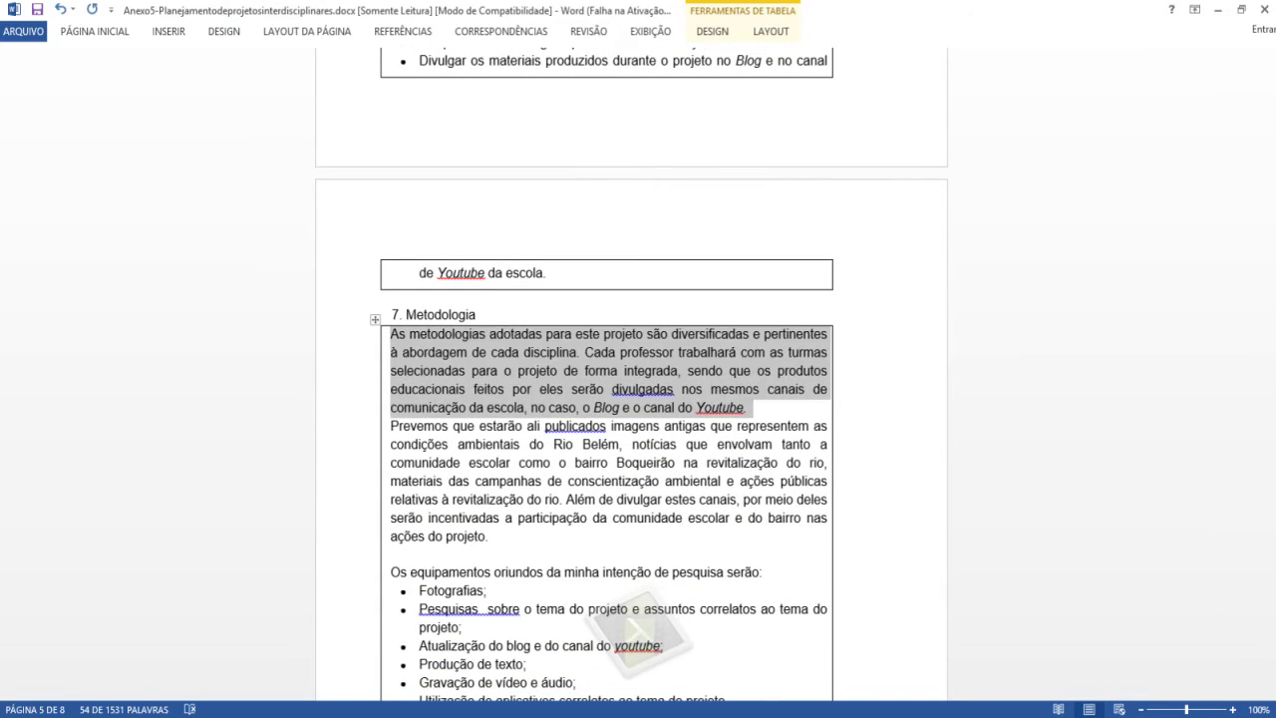
{"action": "key", "text": "ctrl+c"}
{"action": "key", "text": "alt+Tab"}
{"action": "key", "text": "ctrl+v"}
Set the pasted text to size 36 and split it into two bullets before 'Cada professor'
{"action": "left_click_drag", "start_coordinate": [706, 449], "coordinate": [357, 145]}
{"action": "key", "text": "Return"}
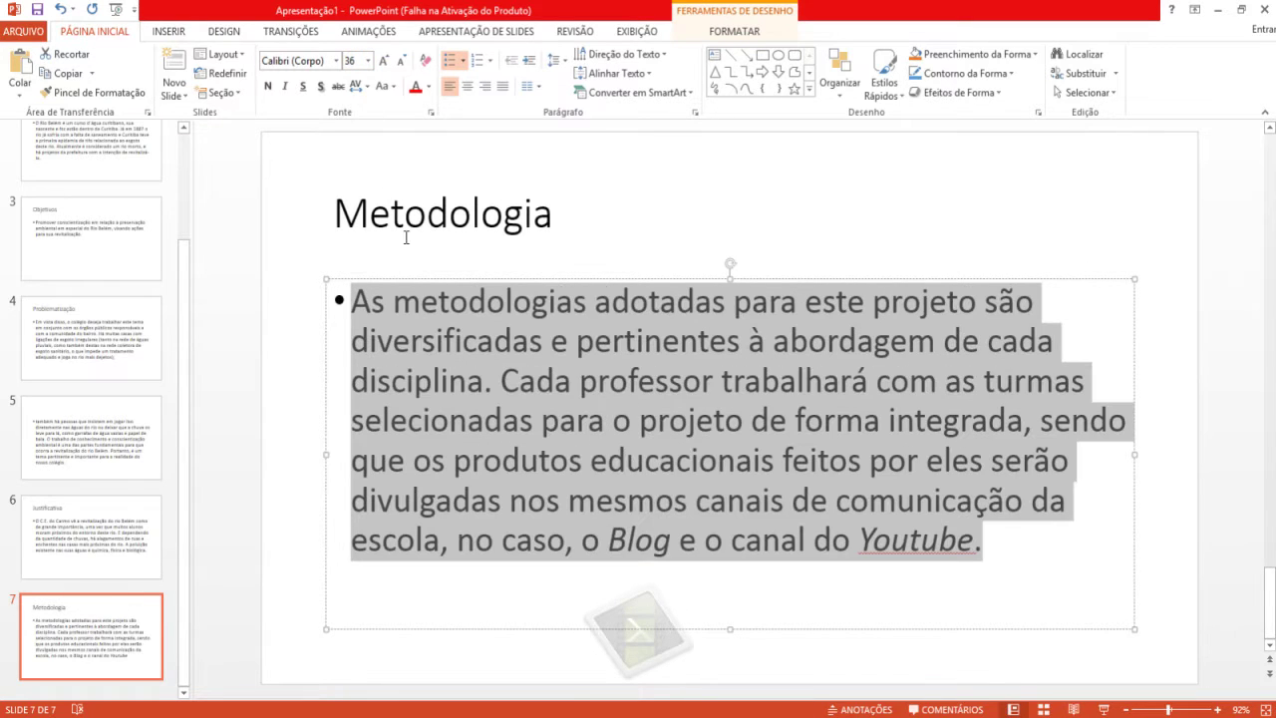
{"action": "left_click", "coordinate": [591, 349]}
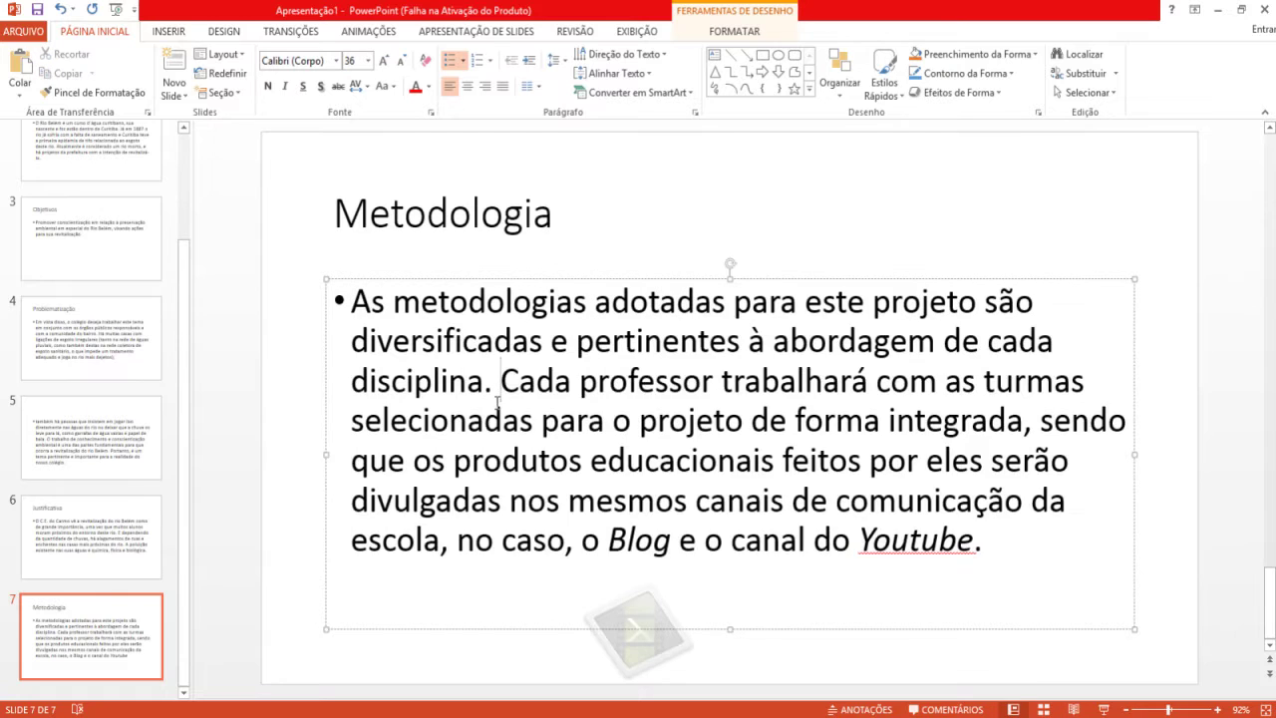
{"action": "key", "text": "Return"}
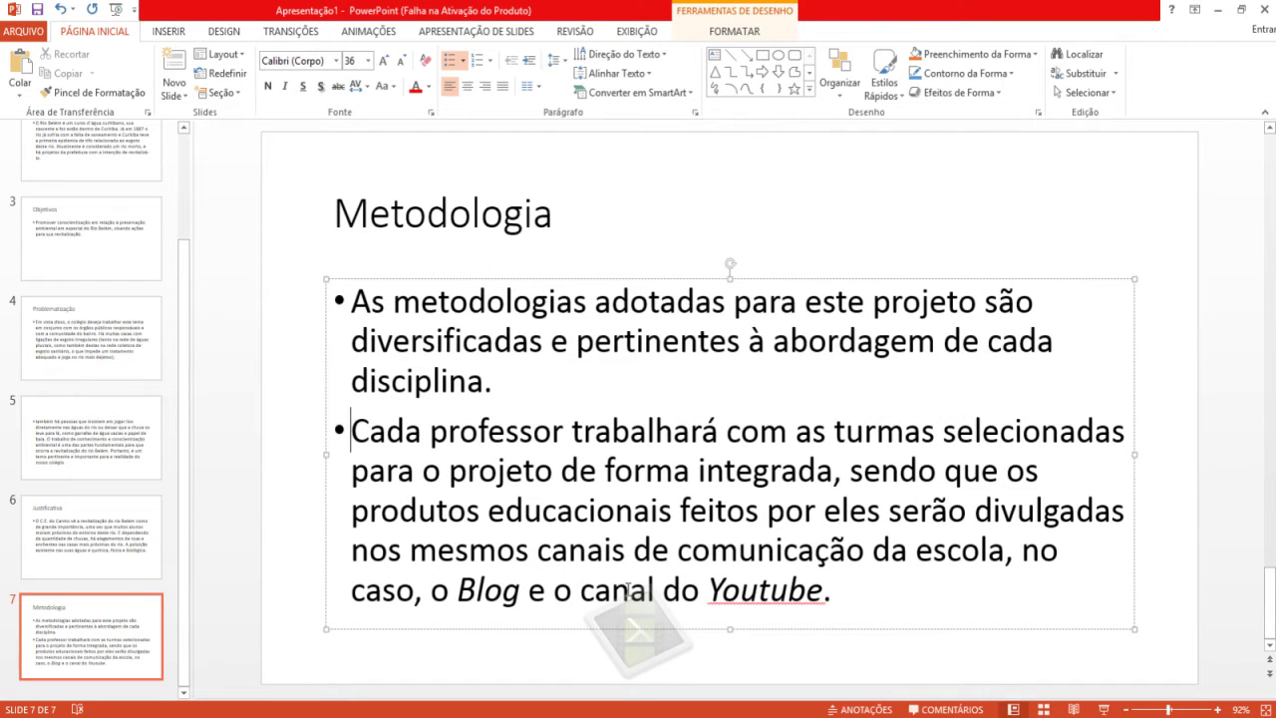
Add slide 8 titled 'Cronograma', undoing the typed body line so the body stays empty
{"action": "right_click", "coordinate": [209, 665]}
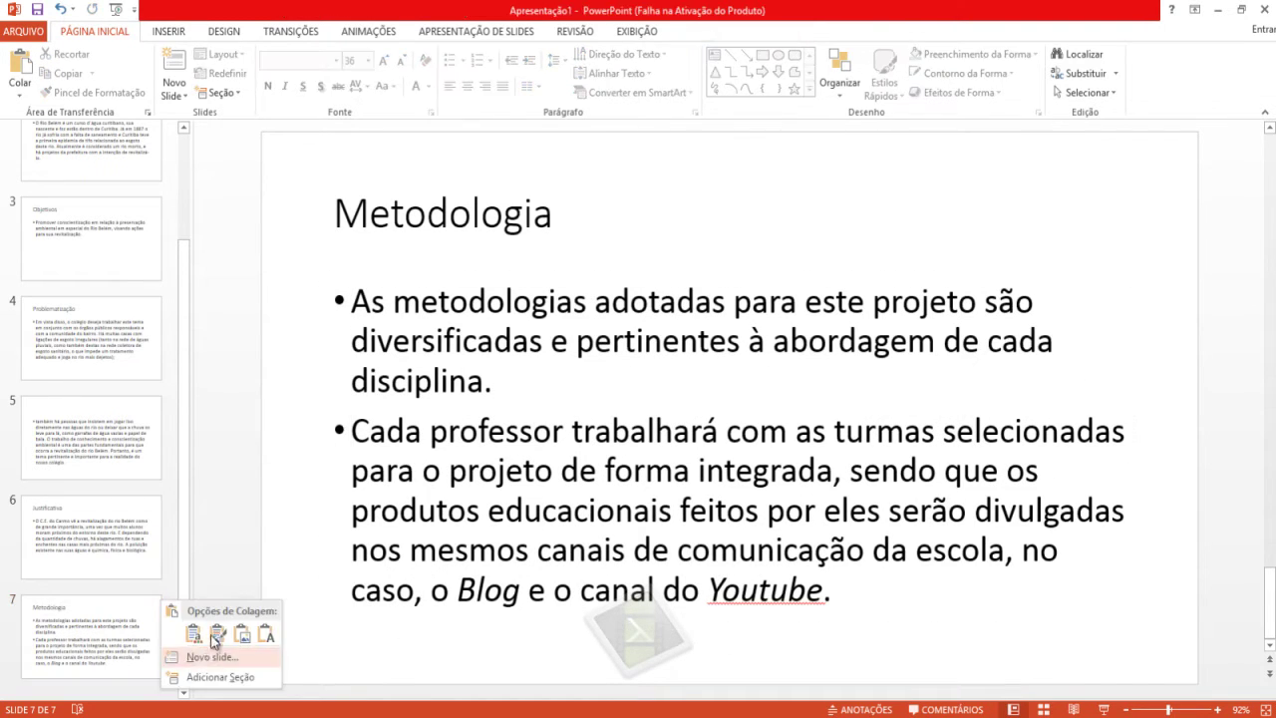
{"action": "left_click", "coordinate": [214, 655]}
{"action": "left_click", "coordinate": [562, 252]}
{"action": "type", "text": "Cr"}
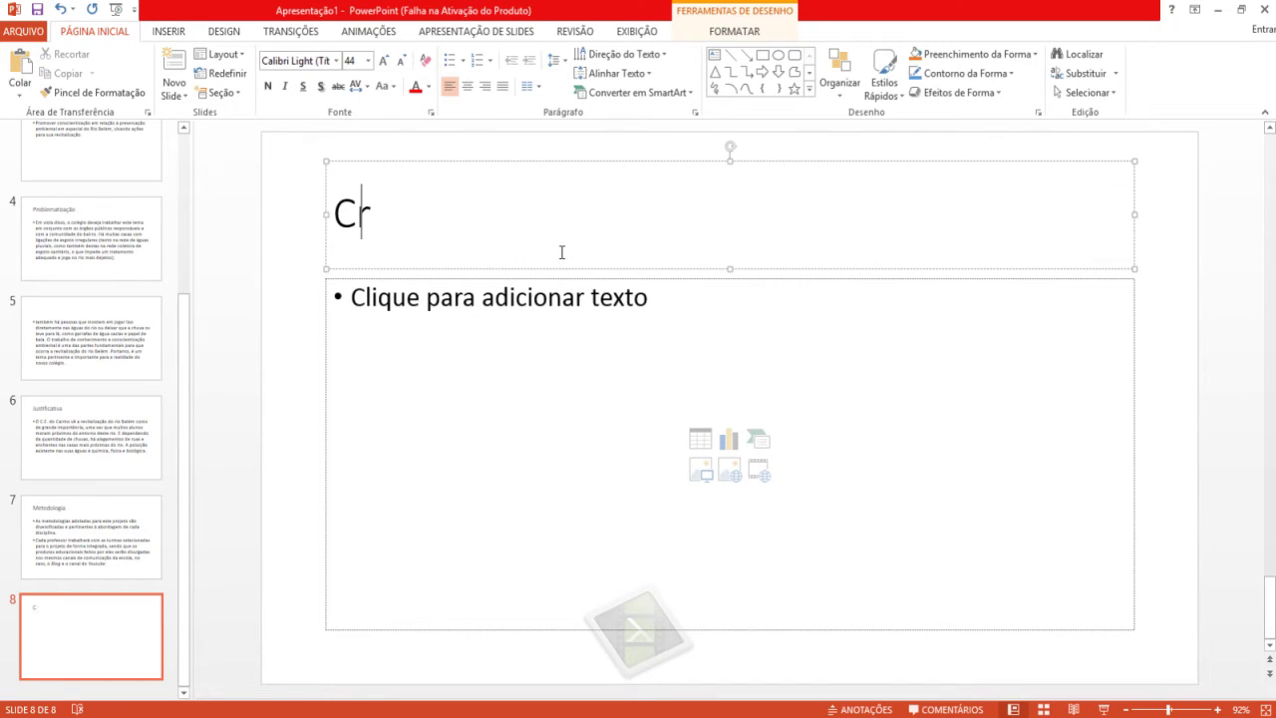
{"action": "type", "text": "onograma"}
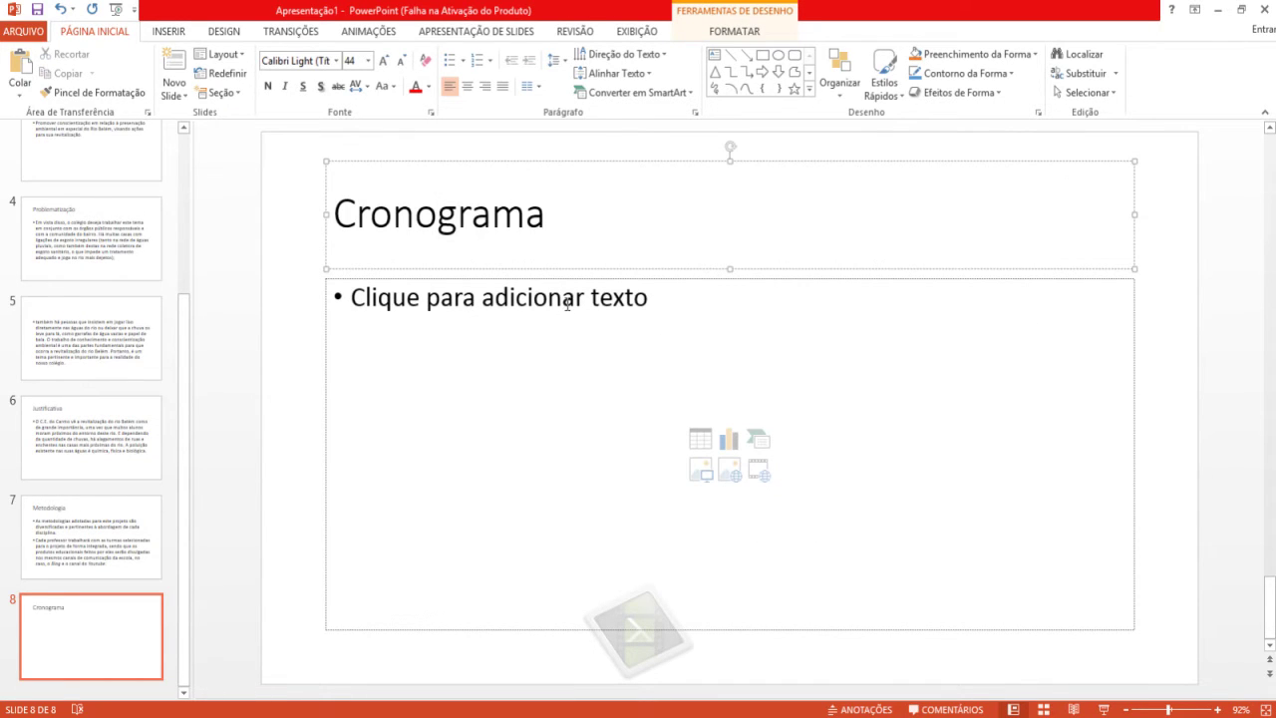
{"action": "left_click", "coordinate": [568, 305]}
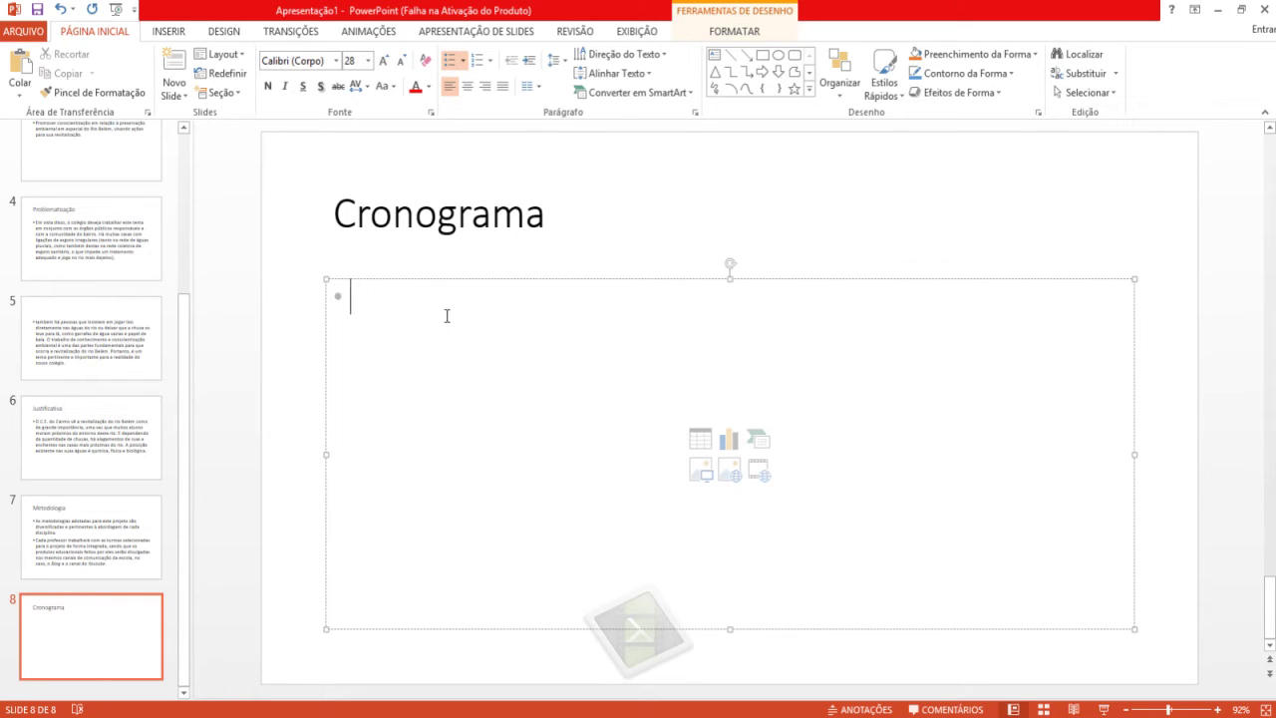
{"action": "type", "text": "Pesquisa - "}
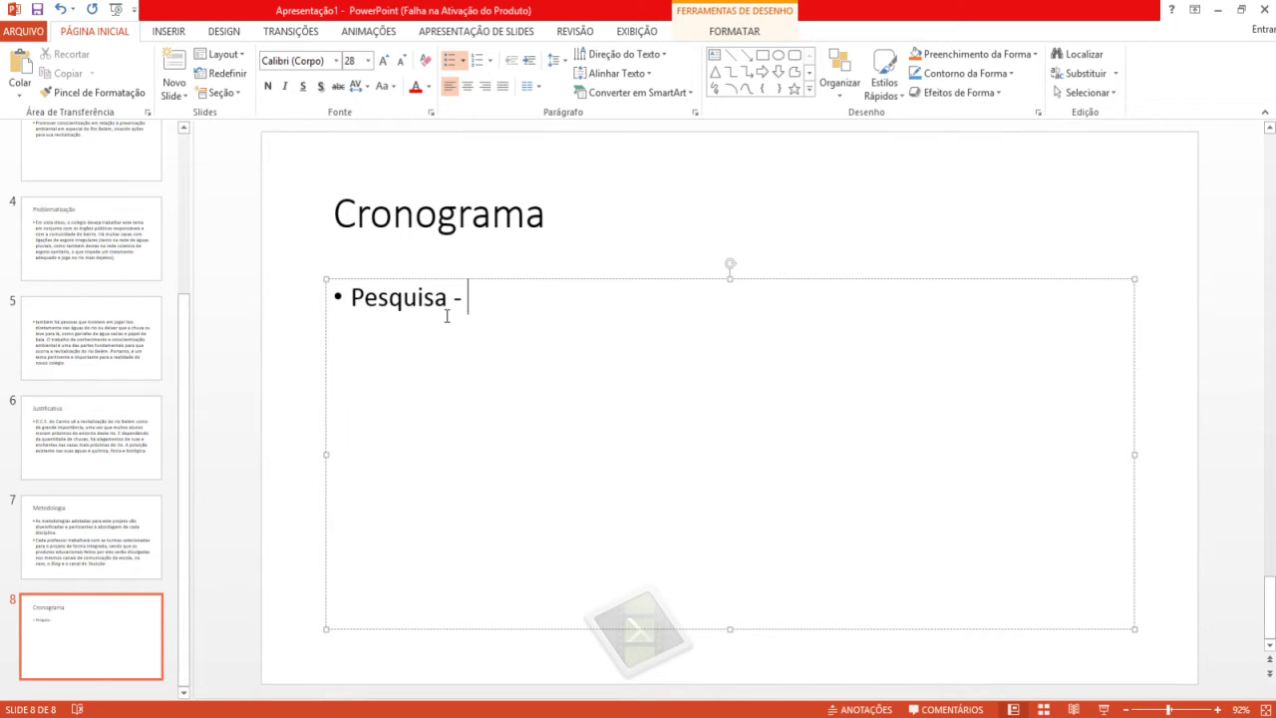
{"action": "type", "text": "março a abril 2016"}
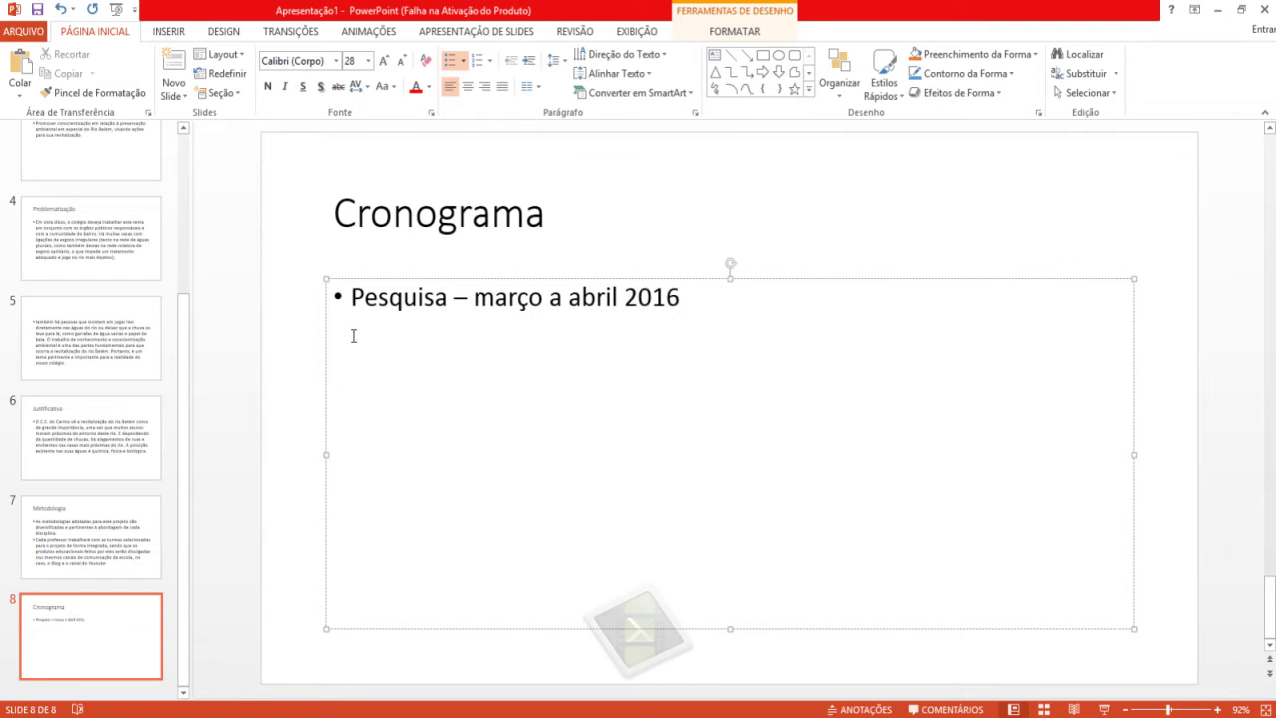
{"action": "key", "text": "ctrl+z"}
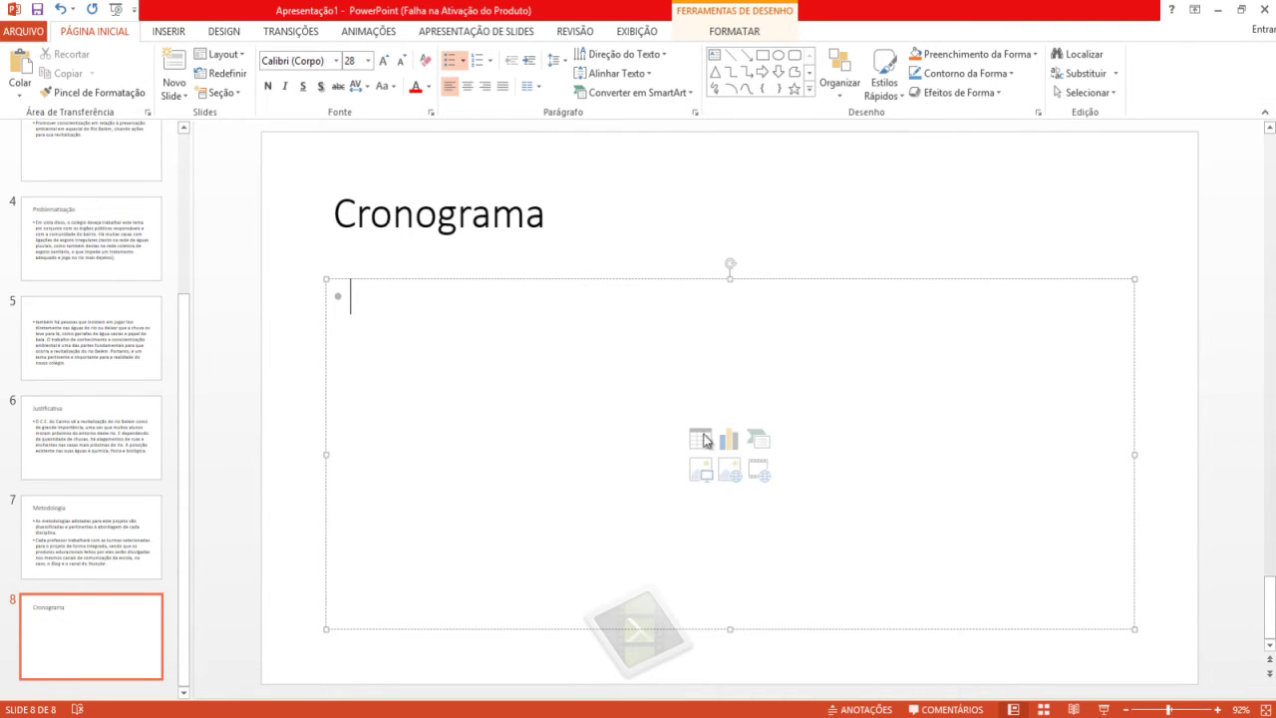
Insert a 2x2 table headed Atividade and Datas with the row Pesquisa, Março a abril de 2016
{"action": "left_click", "coordinate": [702, 439]}
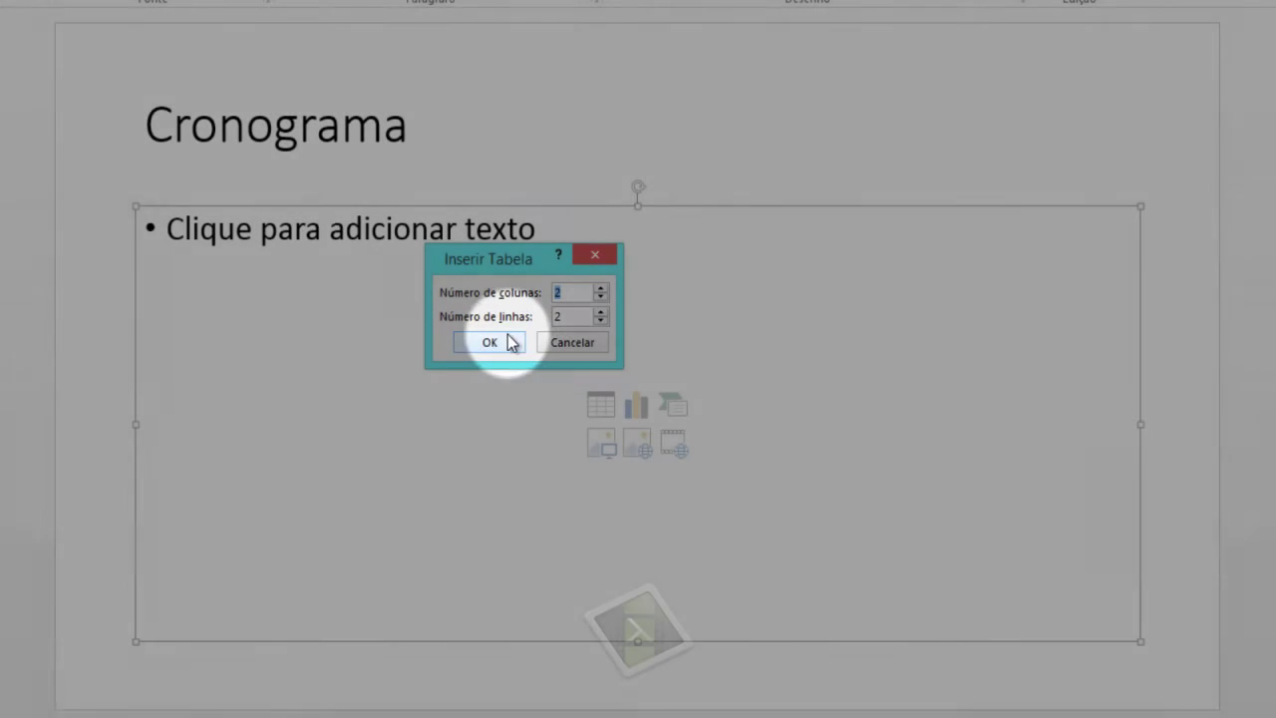
{"action": "left_click", "coordinate": [504, 340]}
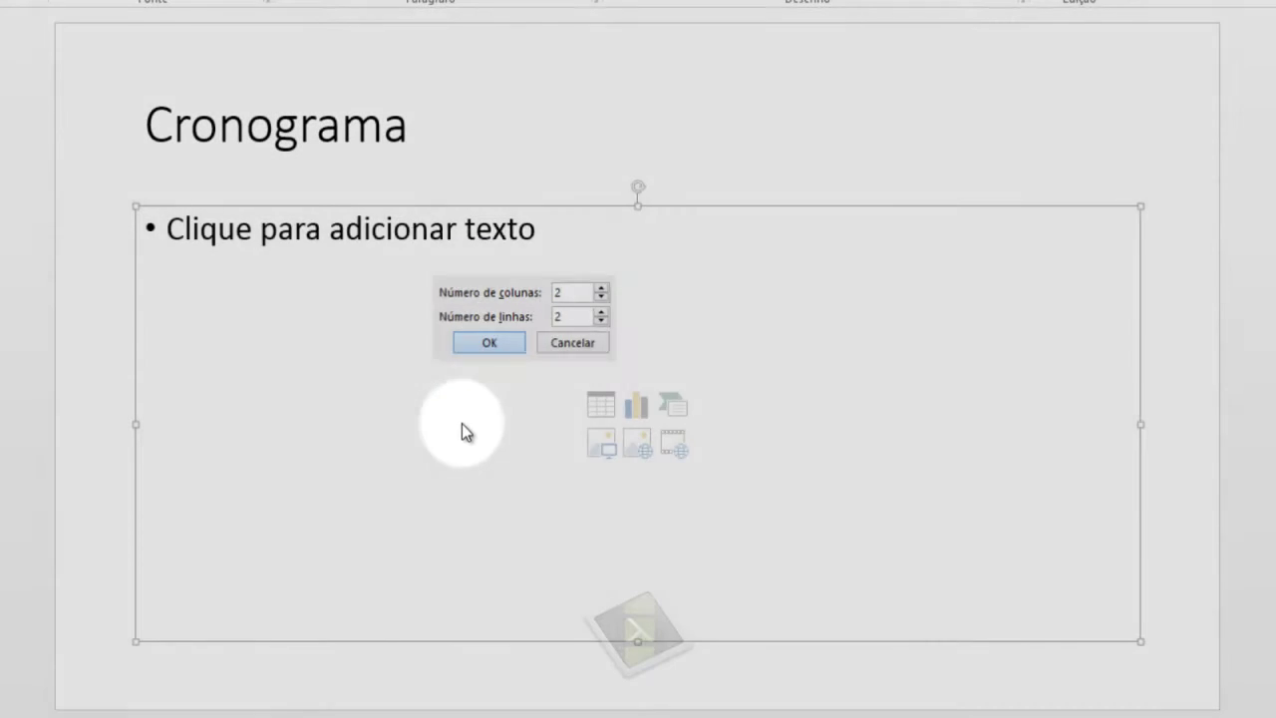
{"action": "type", "text": "Atividade "}
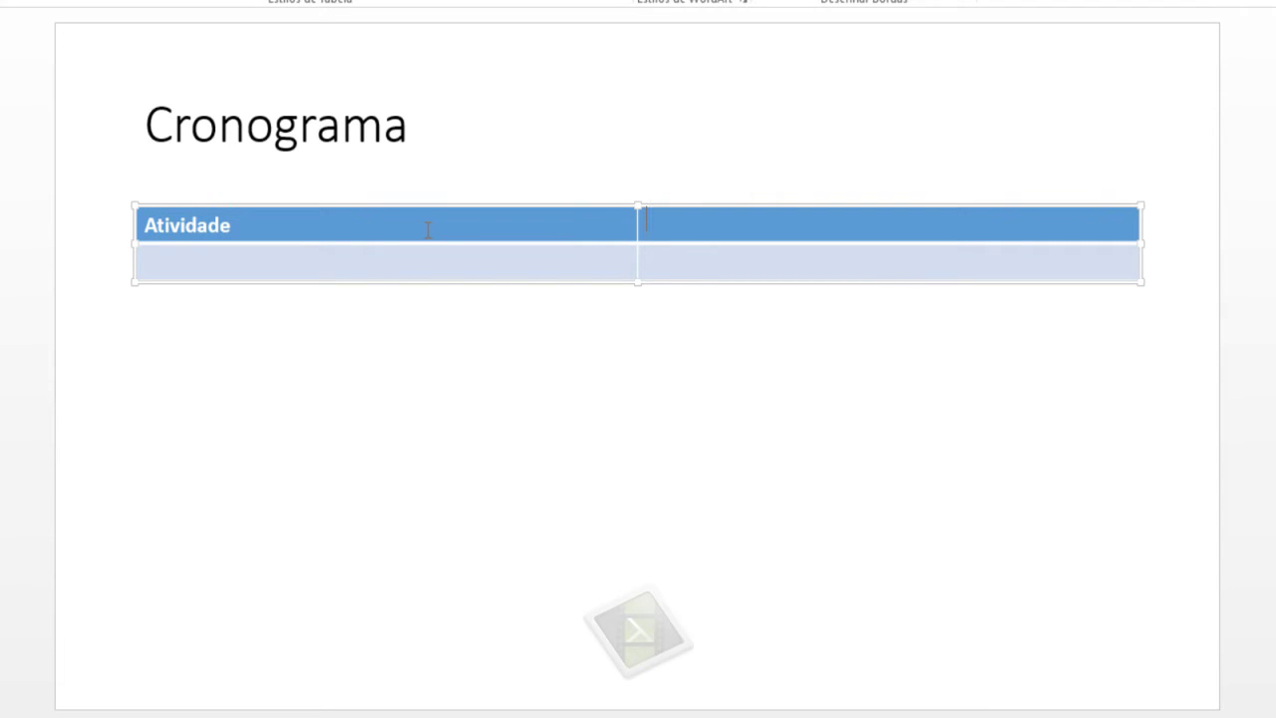
{"action": "type", "text": "Datas"}
{"action": "key", "text": "Tab"}
{"action": "type", "text": "Pesquisa"}
{"action": "key", "text": "Tab"}
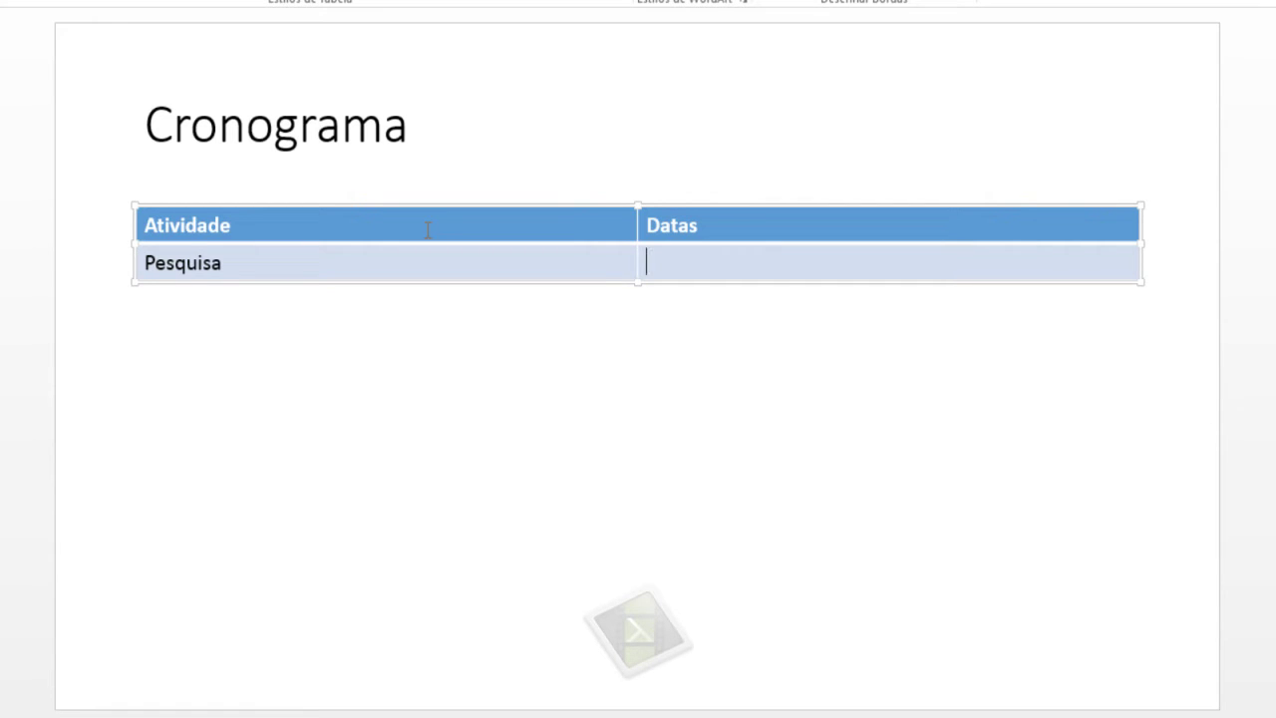
{"action": "type", "text": "Março a abril de 2016"}
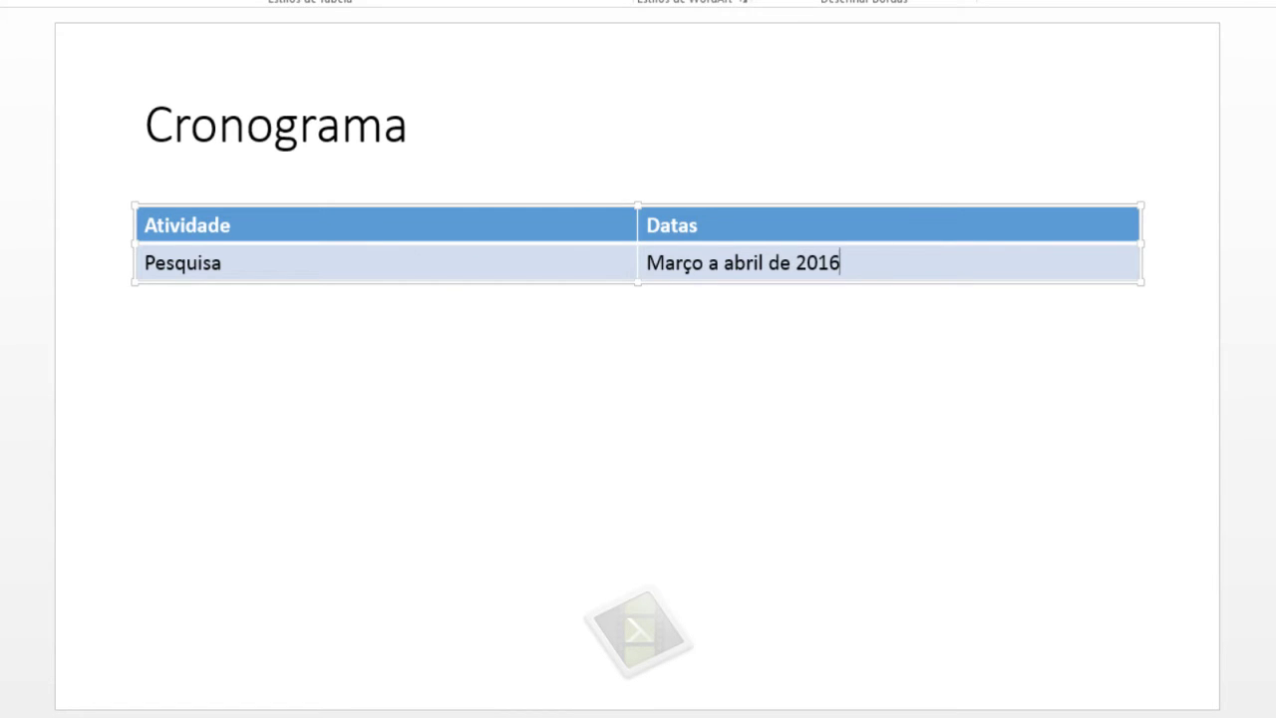
Add slide 9 'Recursos' listing 'Físicos – Computador, acesso a Internet, laboratório de Ciências', then return to slide 2
{"action": "right_click", "coordinate": [66, 599]}
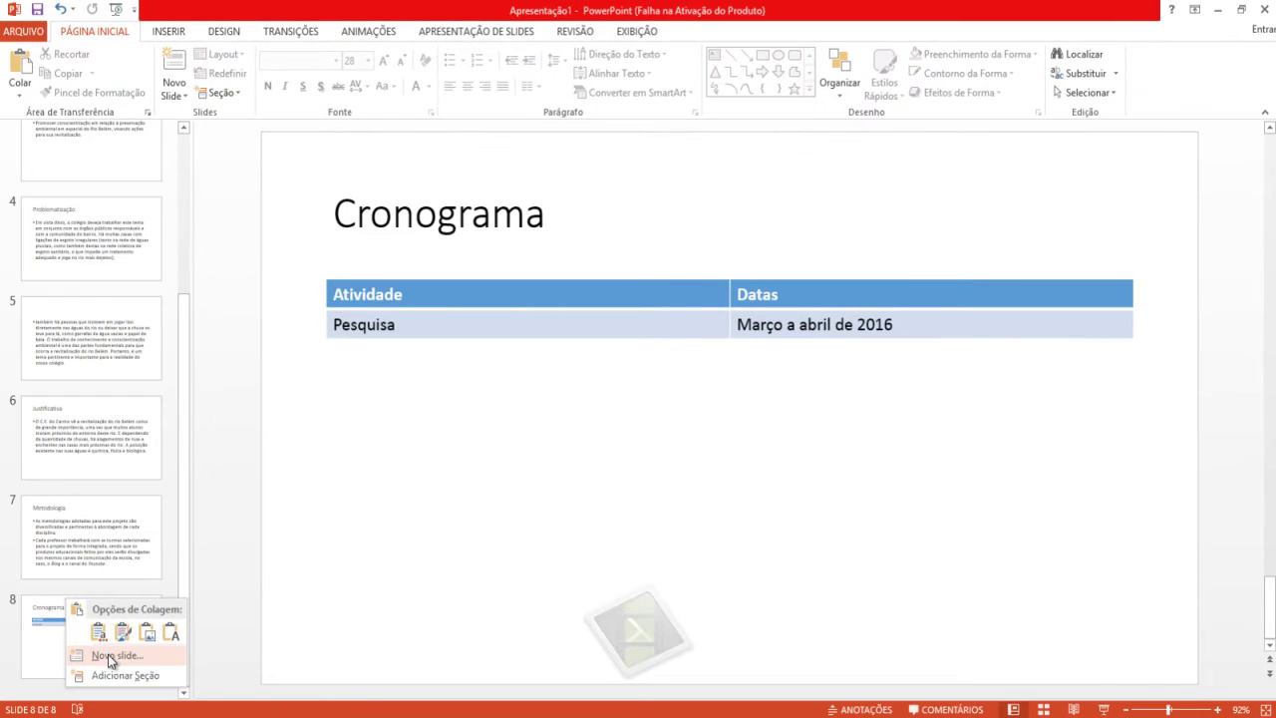
{"action": "left_click", "coordinate": [108, 654]}
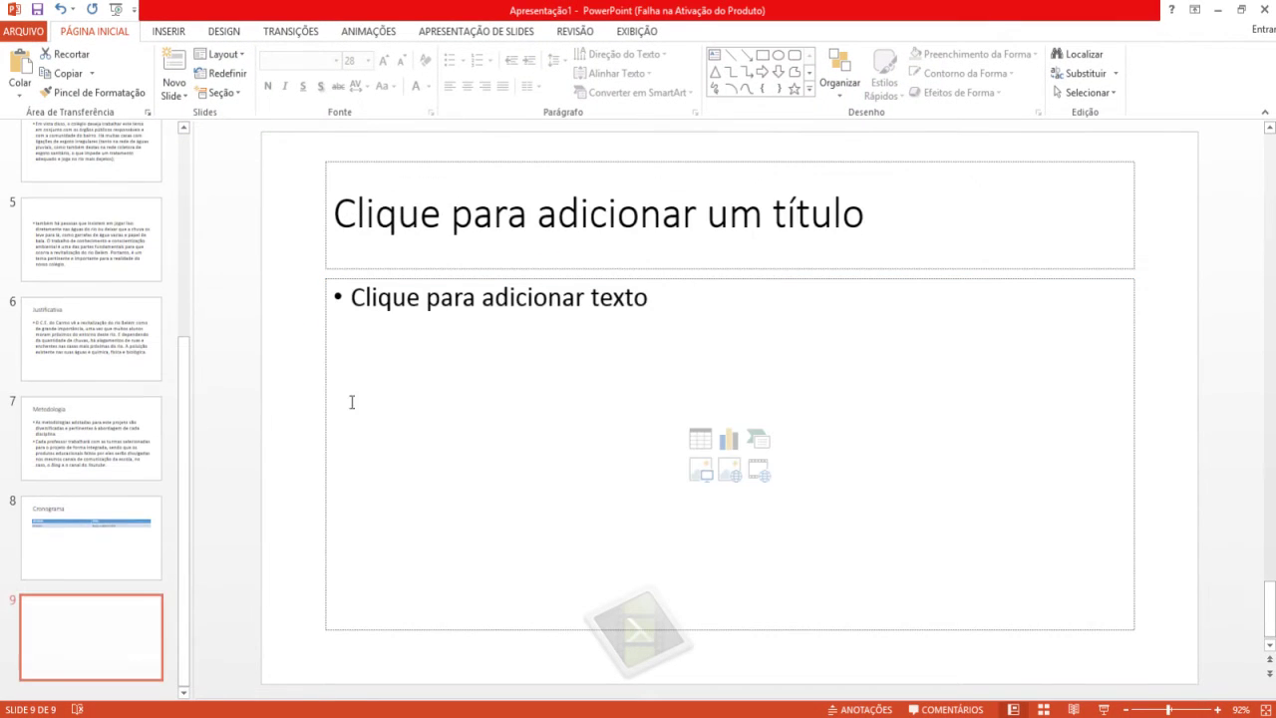
{"action": "left_click", "coordinate": [539, 230]}
{"action": "type", "text": "Re"}
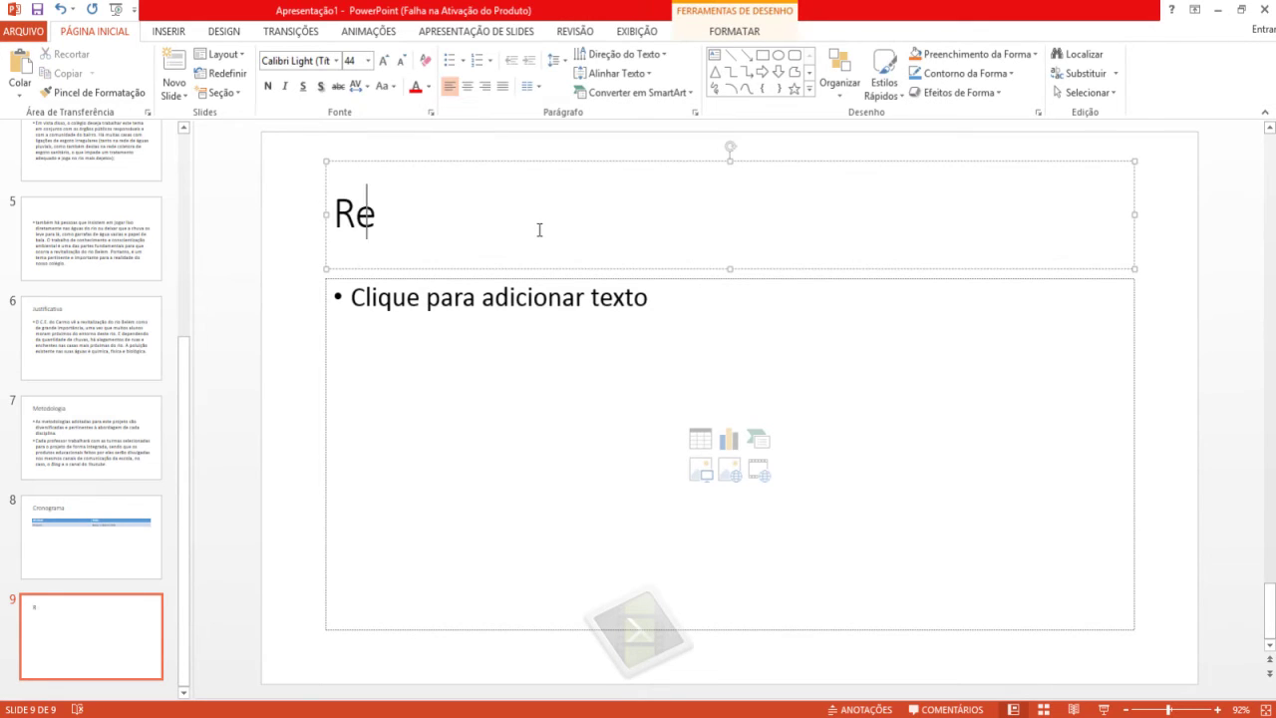
{"action": "type", "text": "cursos"}
{"action": "left_click", "coordinate": [480, 401]}
{"action": "type", "text": "Físicos - Comp"}
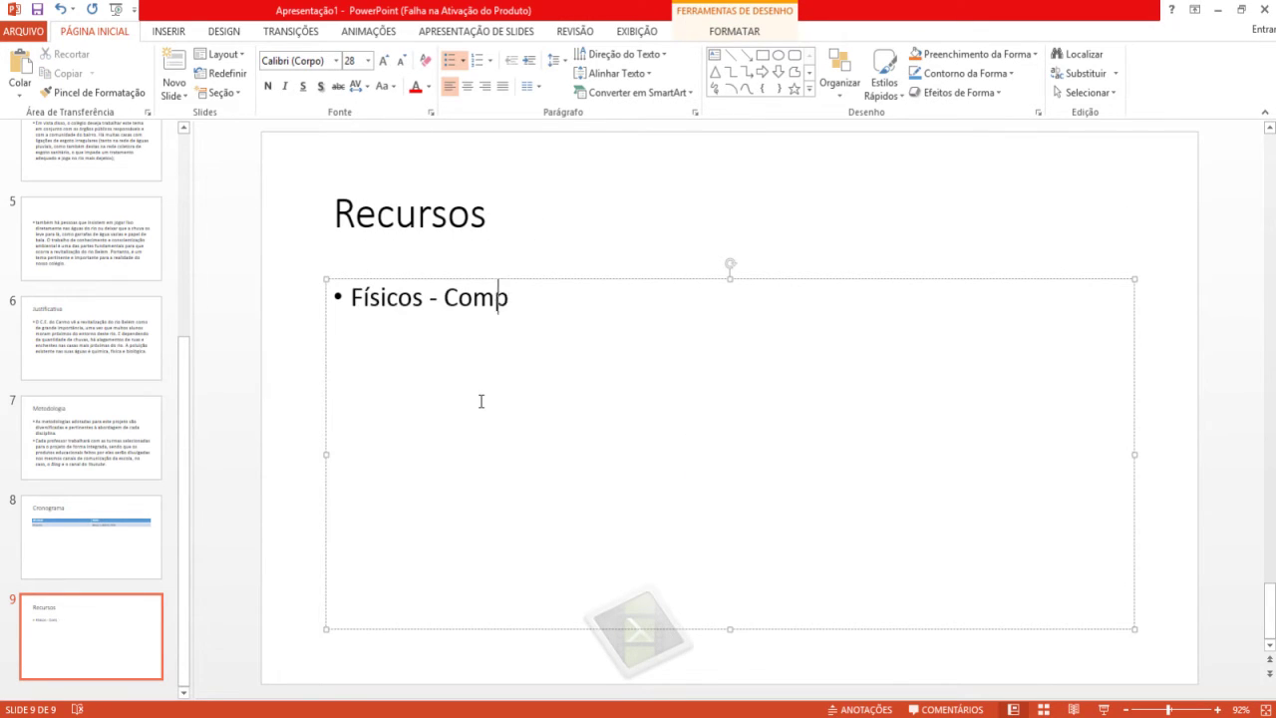
{"action": "type", "text": "utador, acesso a Internet, laboratório d"}
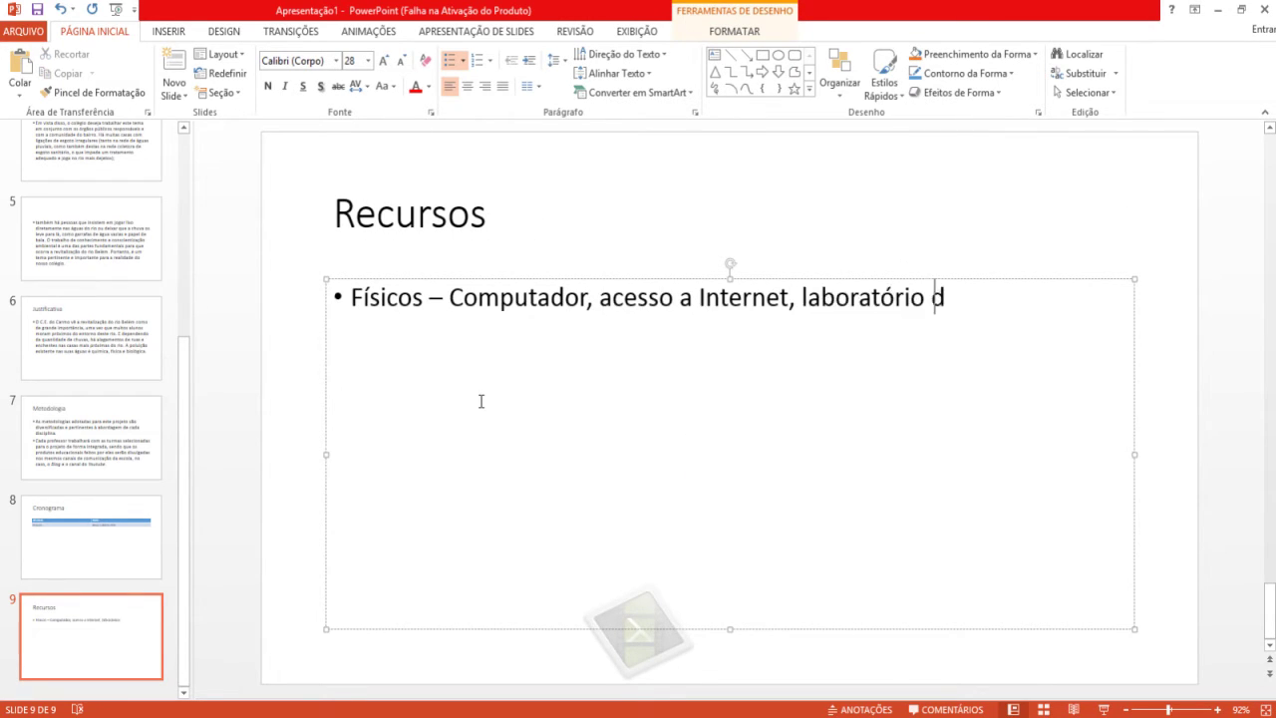
{"action": "type", "text": "e Ciências."}
{"action": "key", "text": "Return"}
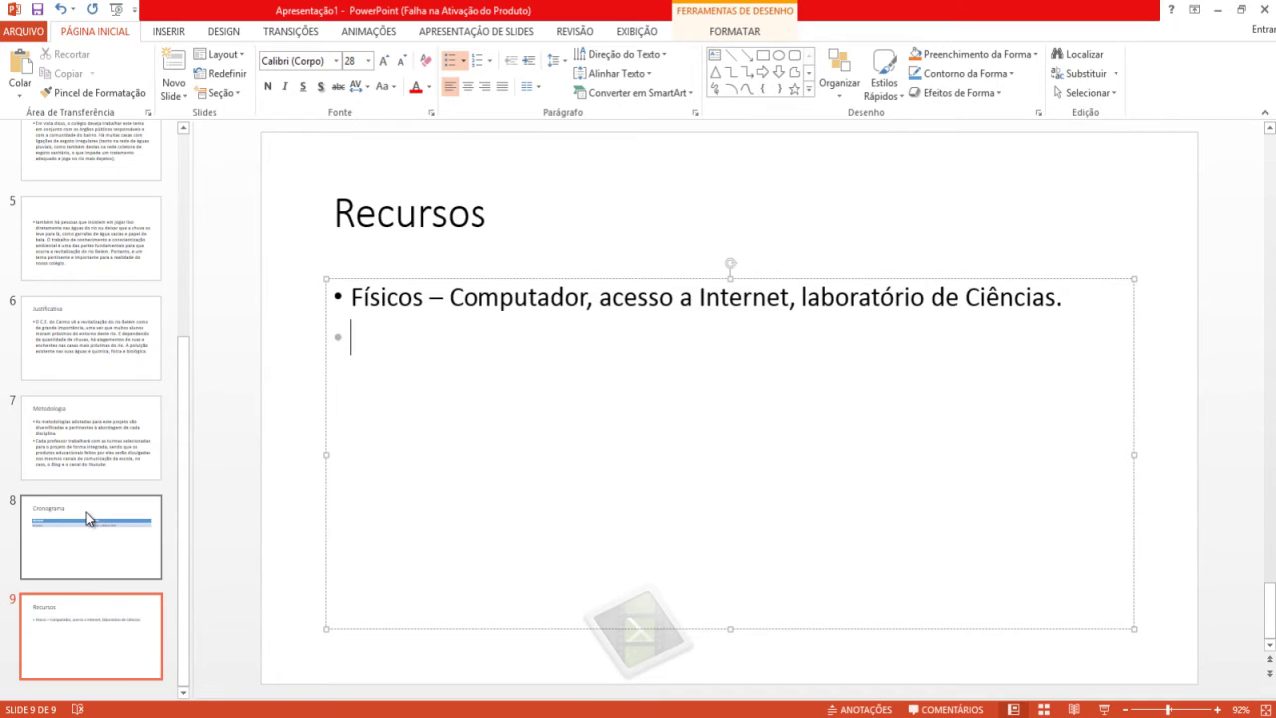
{"action": "left_click_drag", "start_coordinate": [86, 512], "coordinate": [104, 541]}
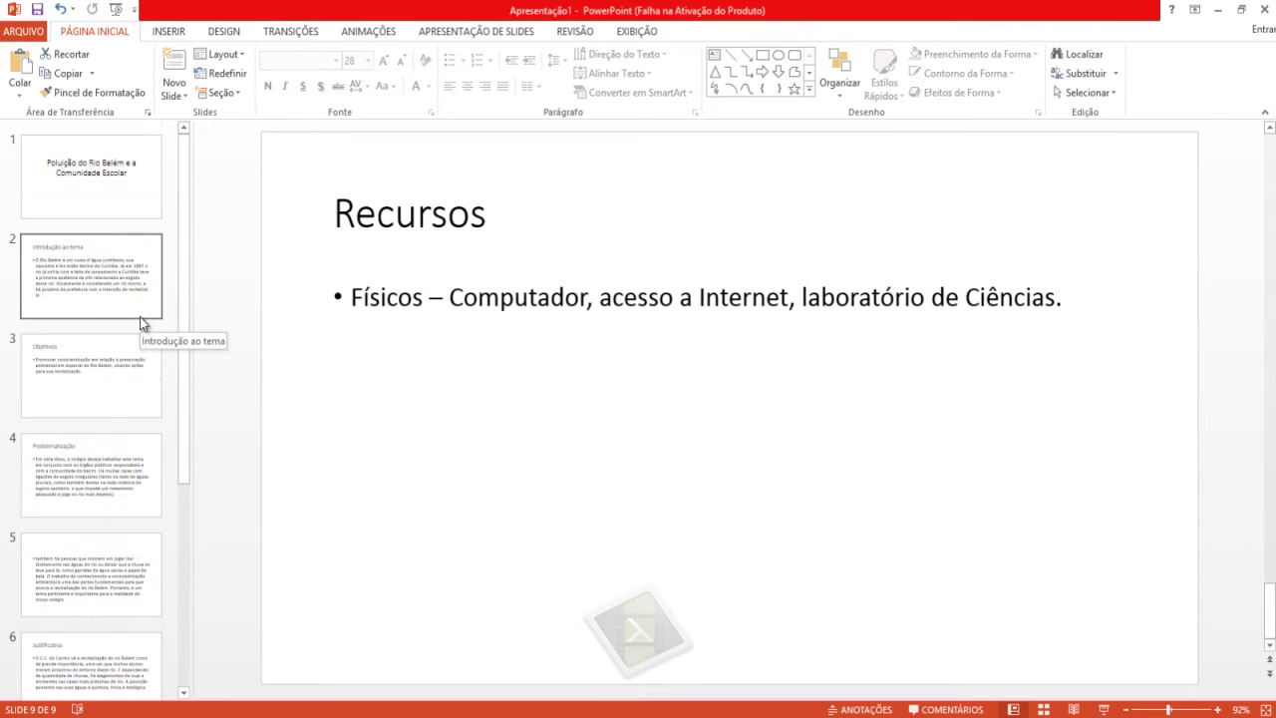
{"action": "left_click", "coordinate": [134, 296]}
Justify the Rio Belém paragraph on slide 2, then move to slide 3, Objetivos
{"action": "left_click", "coordinate": [384, 469]}
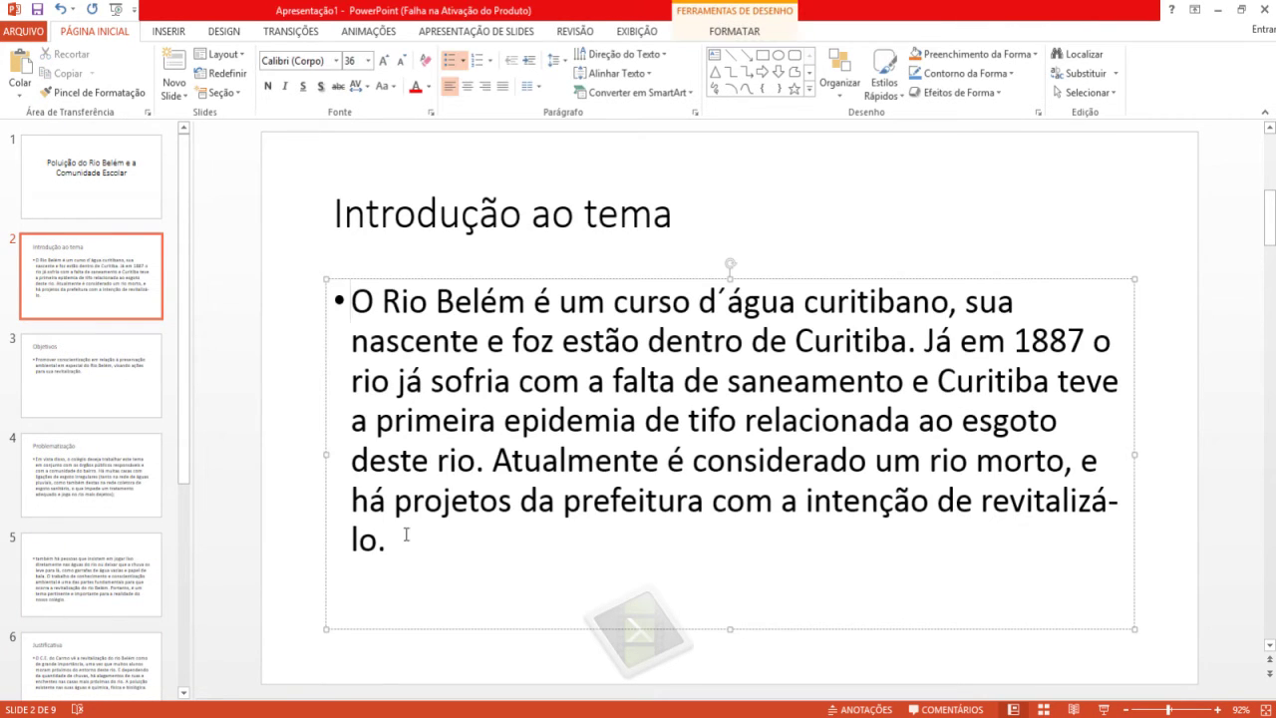
{"action": "key", "text": "ctrl+a"}
{"action": "left_click", "coordinate": [502, 85]}
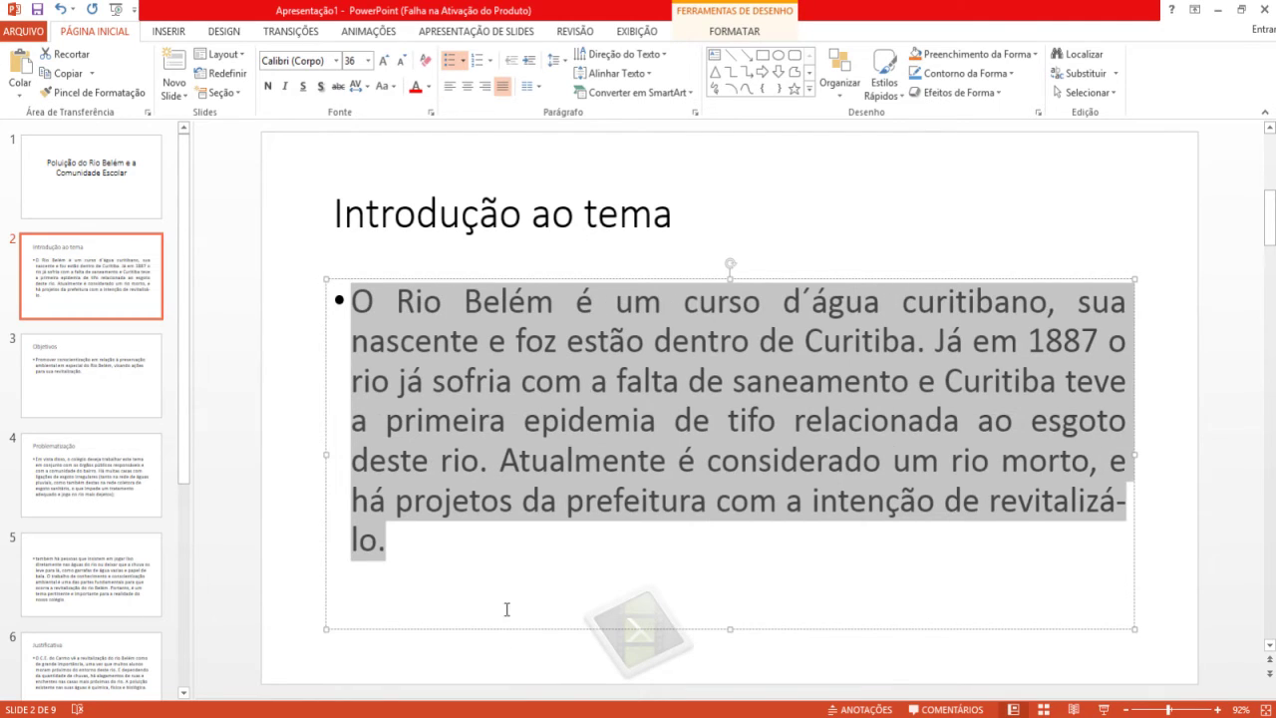
{"action": "left_click", "coordinate": [137, 399]}
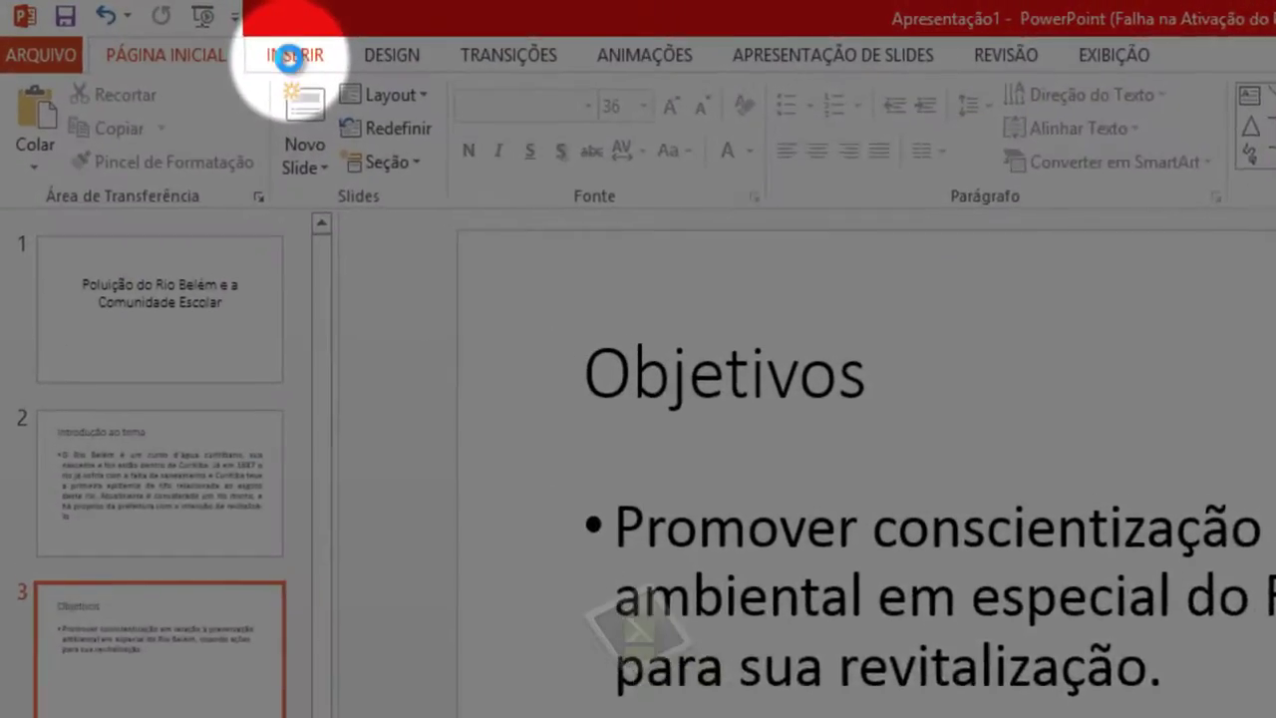
Insert the Projeto Rolo de Bicicleta diagram on slide 3 and nudge it slightly right
{"action": "left_click", "coordinate": [168, 31]}
{"action": "left_click", "coordinate": [172, 142]}
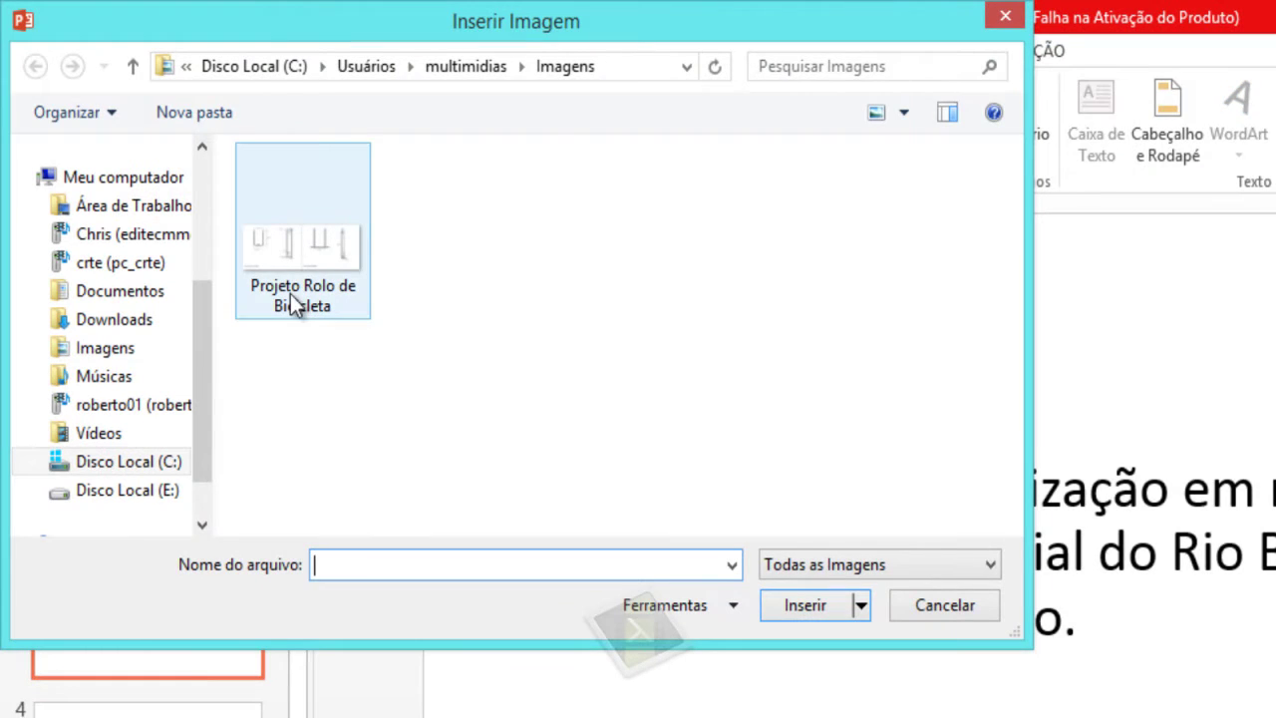
{"action": "left_click", "coordinate": [291, 296]}
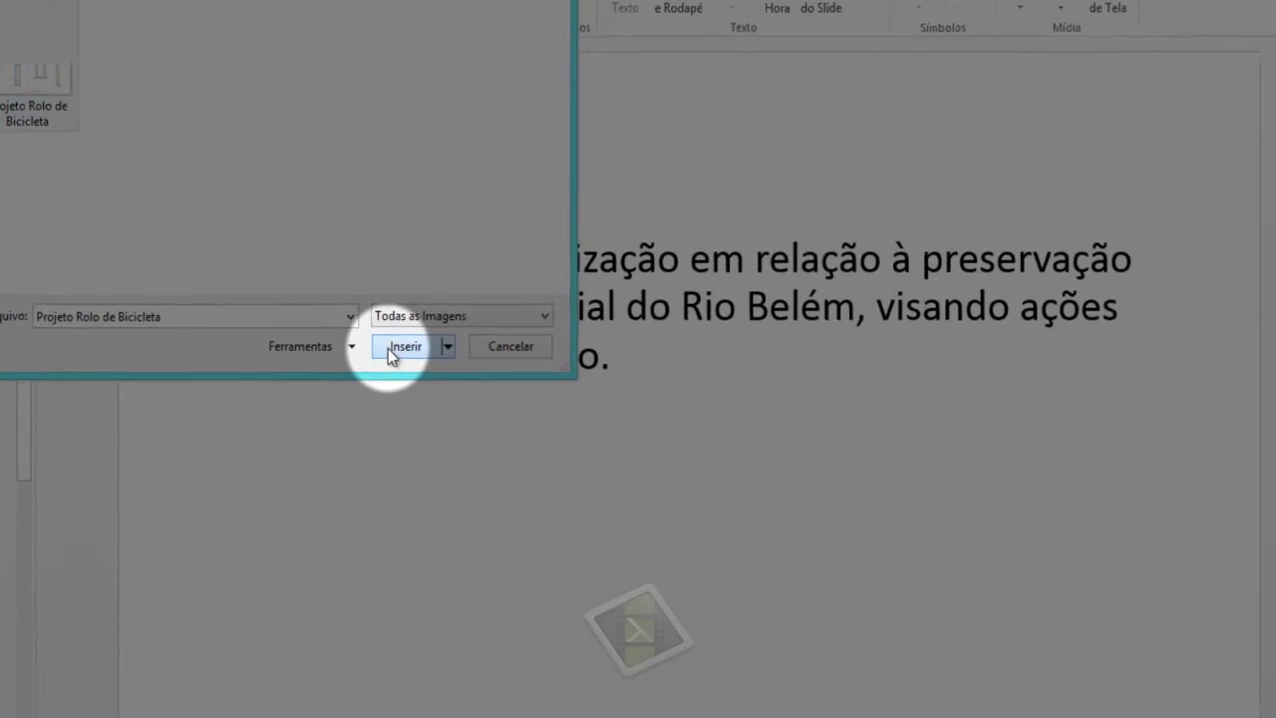
{"action": "left_click", "coordinate": [804, 606]}
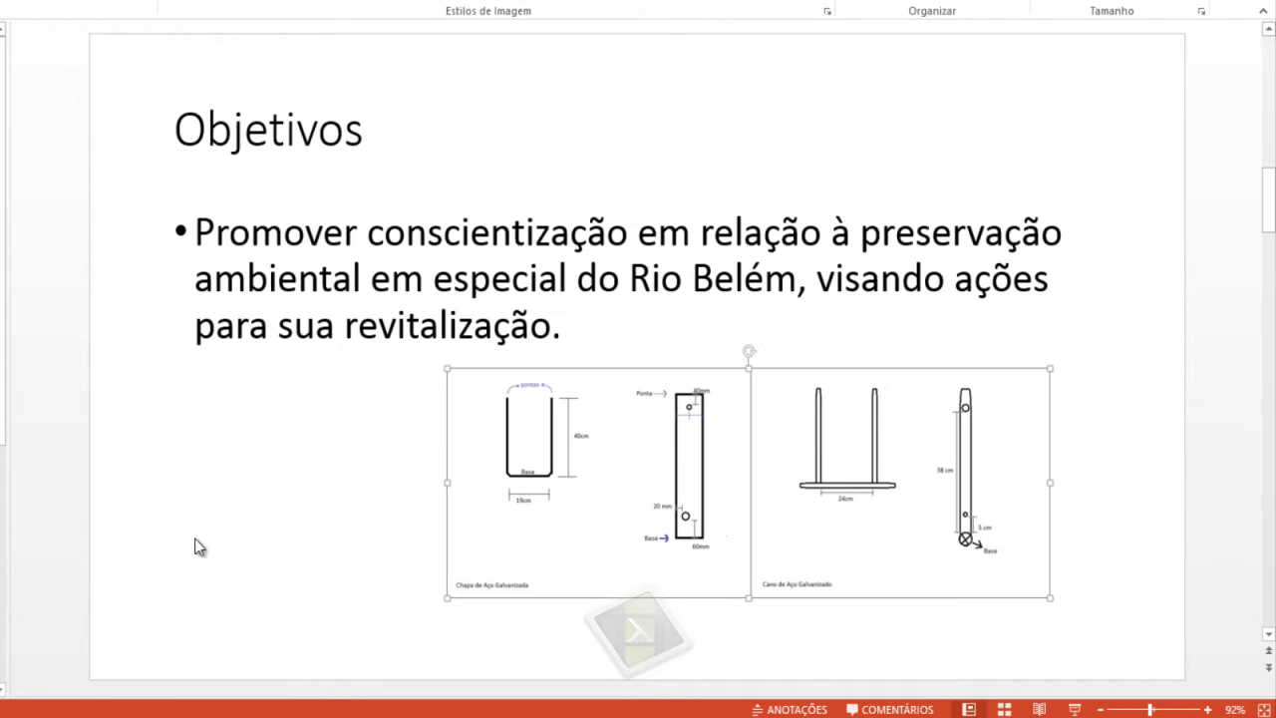
{"action": "left_click_drag", "start_coordinate": [574, 492], "coordinate": [632, 481]}
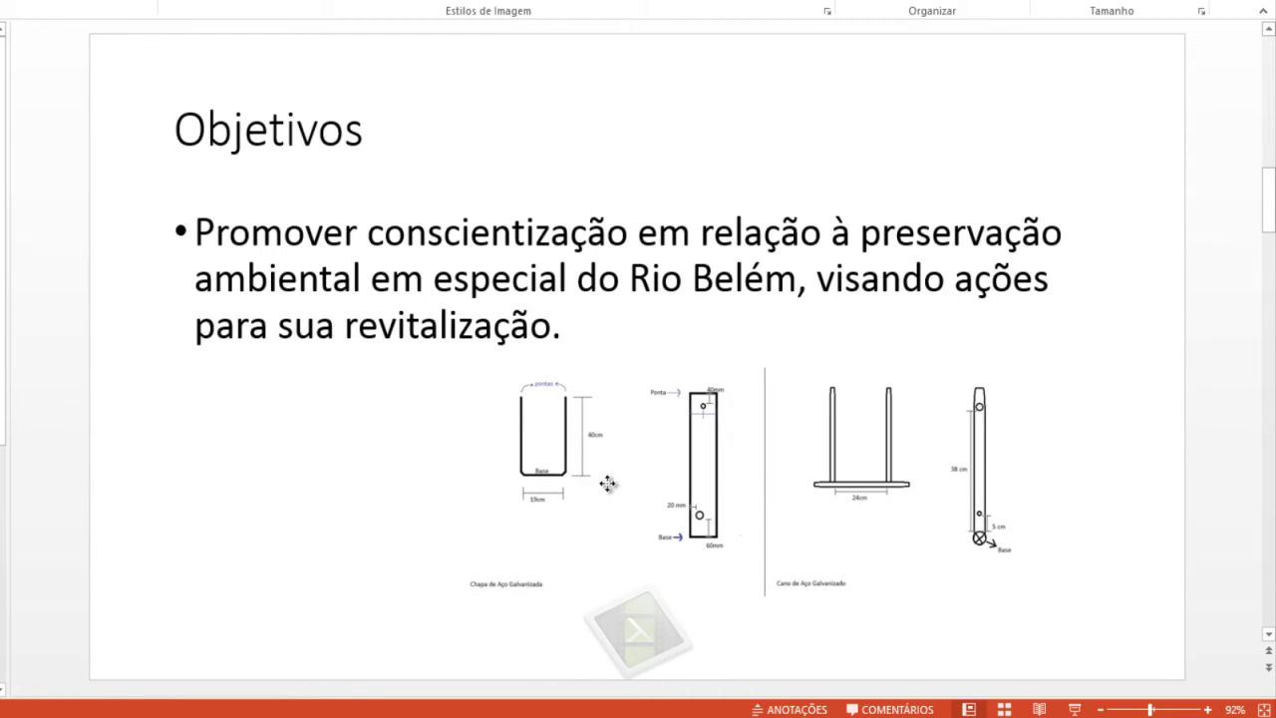
{"action": "left_click", "coordinate": [242, 515]}
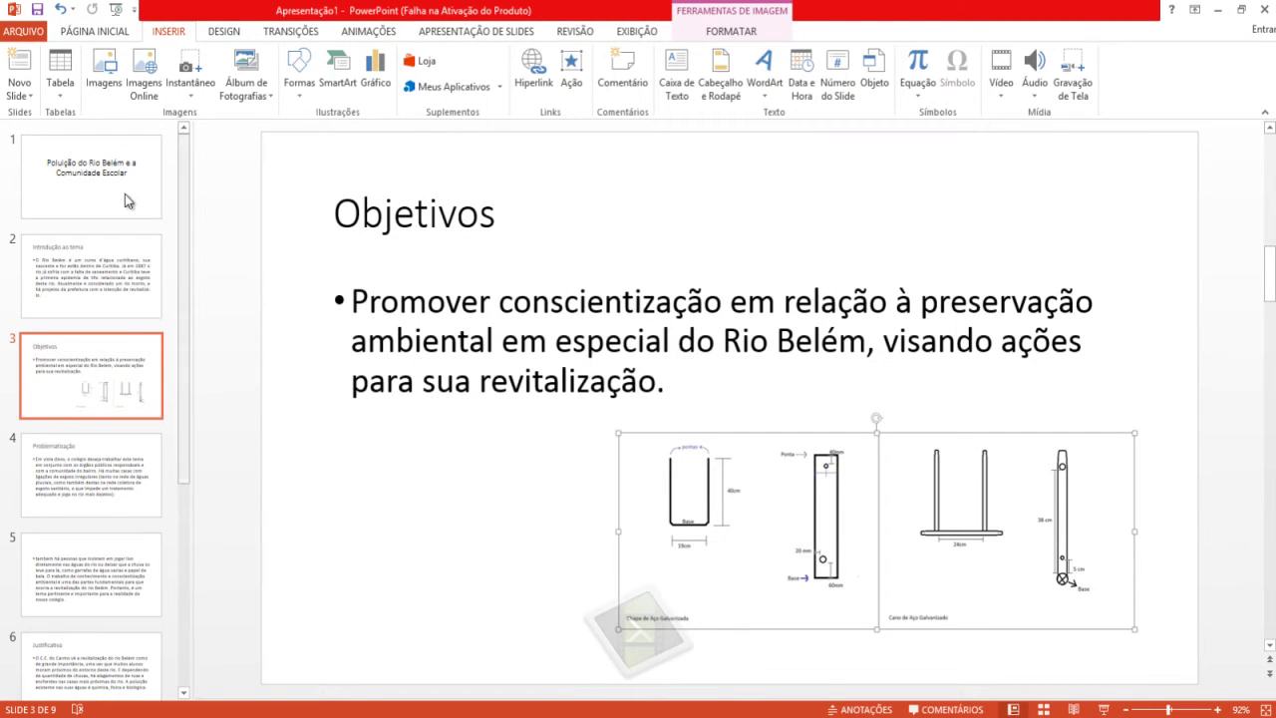
{"action": "mouse_move", "coordinate": [337, 211]}
{"action": "left_mouse_down"}
{"action": "mouse_move", "coordinate": [456, 257]}
{"action": "mouse_move", "coordinate": [437, 319]}
{"action": "left_mouse_up"}
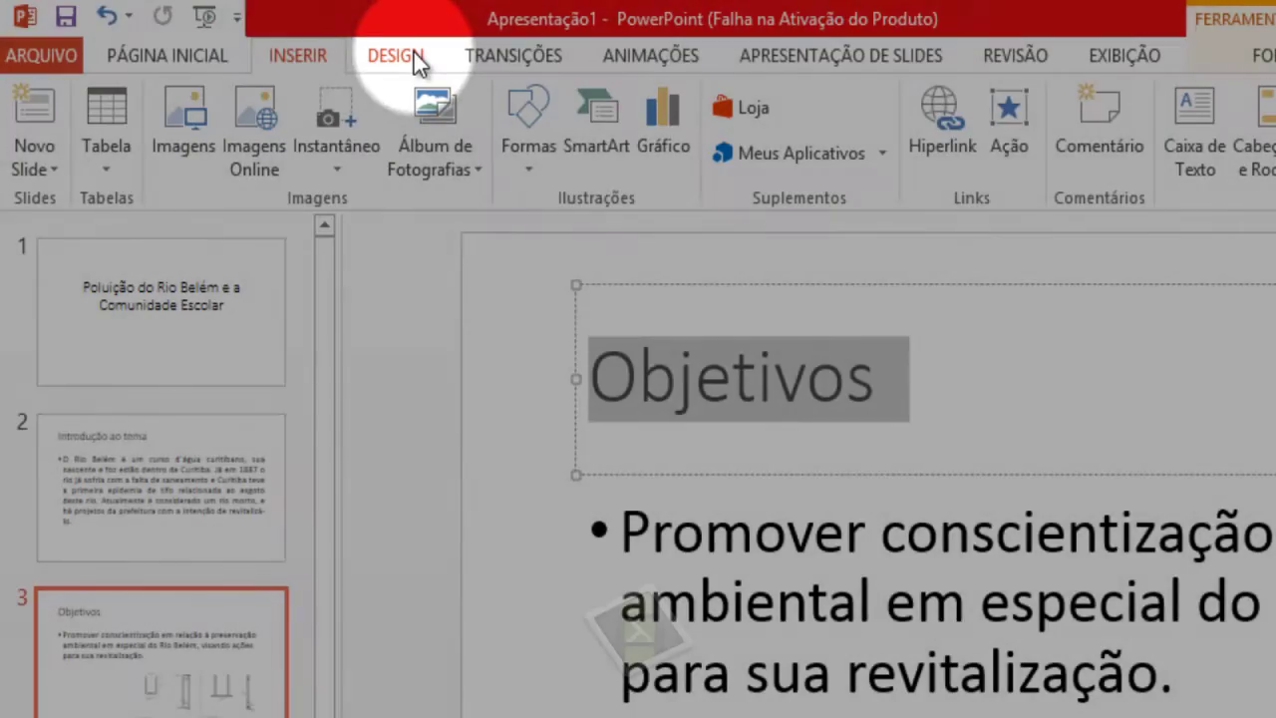
Apply the green theme to all slides and check slides 2 and 3
{"action": "left_click", "coordinate": [414, 58]}
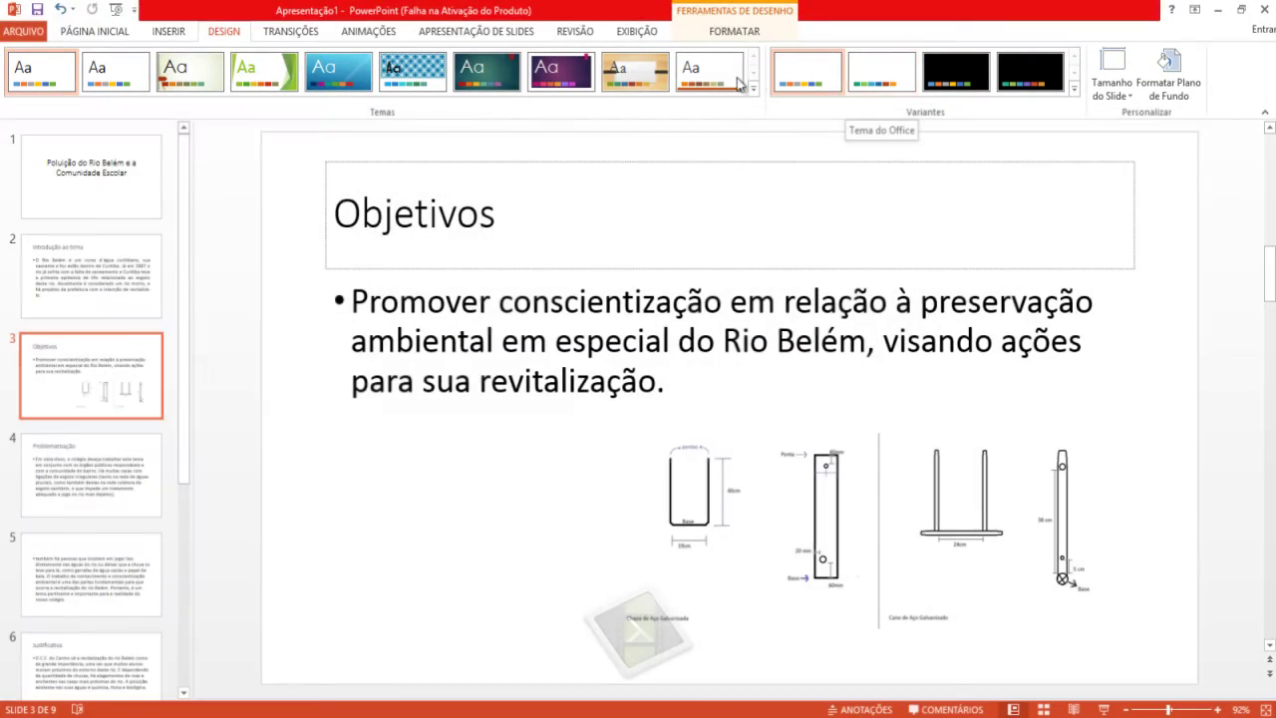
{"action": "left_click", "coordinate": [264, 69]}
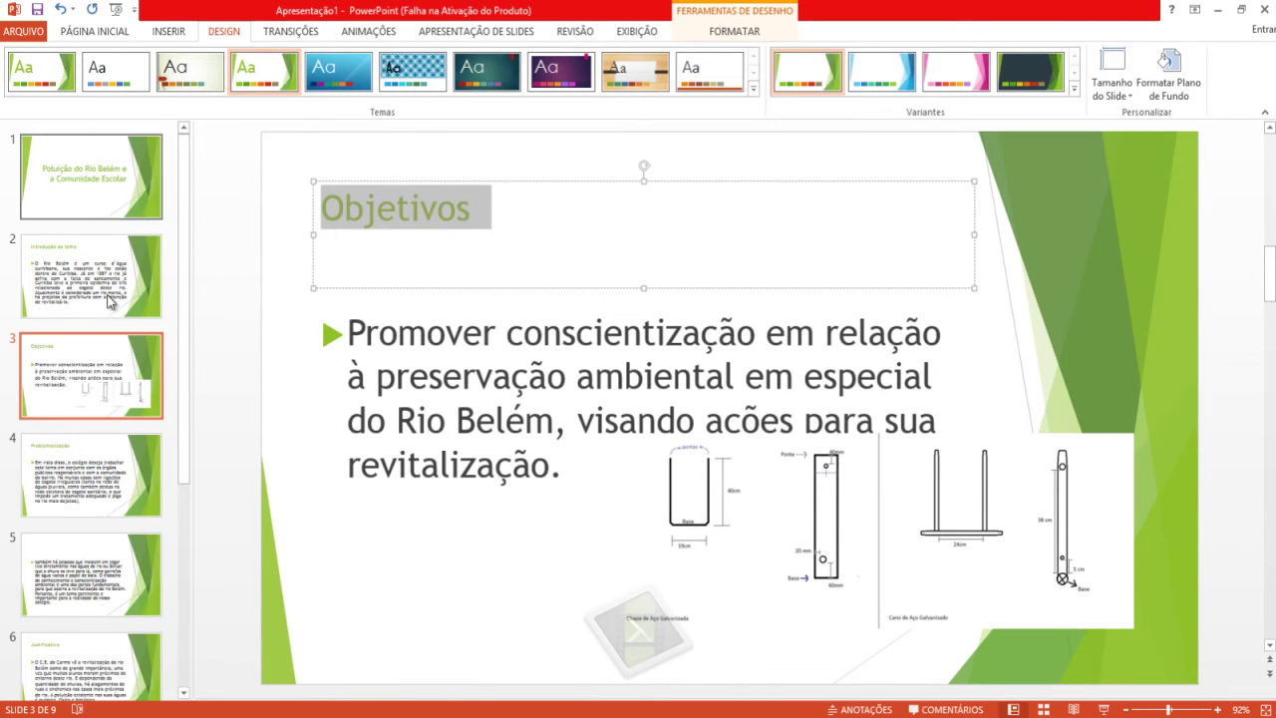
{"action": "mouse_move", "coordinate": [189, 228]}
{"action": "left_mouse_down"}
{"action": "mouse_move", "coordinate": [185, 461]}
{"action": "mouse_move", "coordinate": [207, 205]}
{"action": "left_mouse_up"}
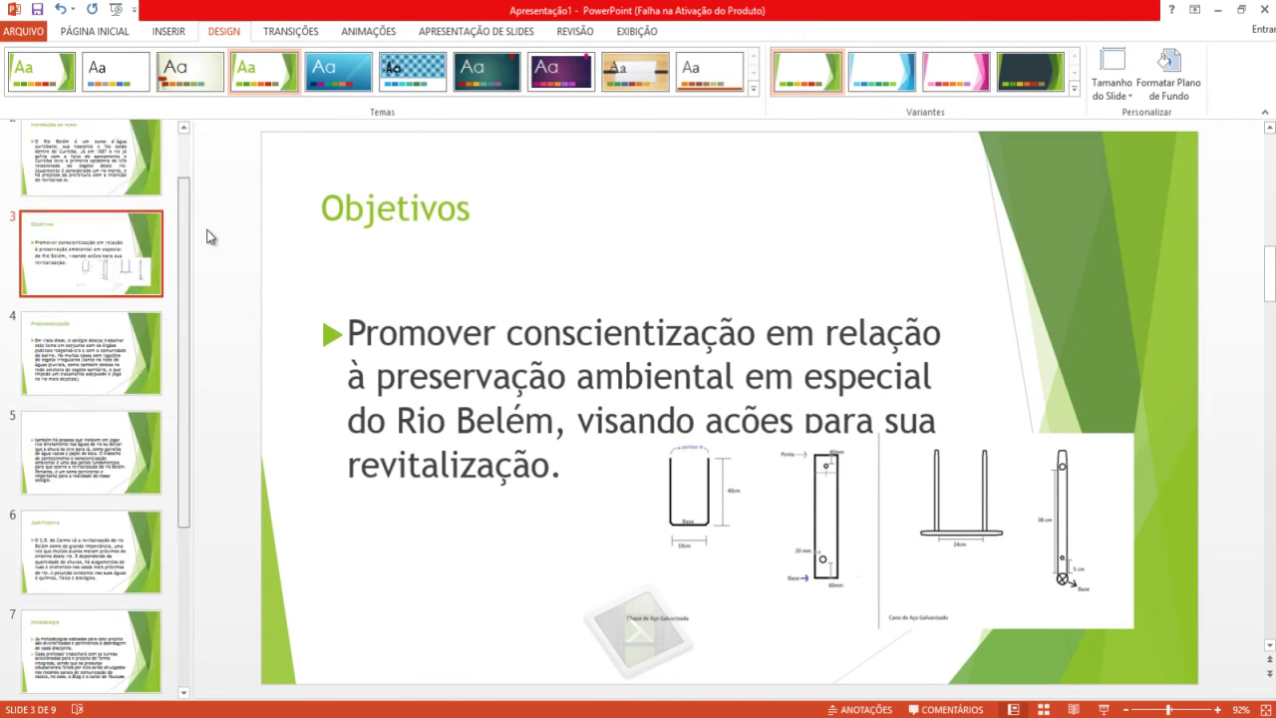
{"action": "left_click", "coordinate": [135, 276]}
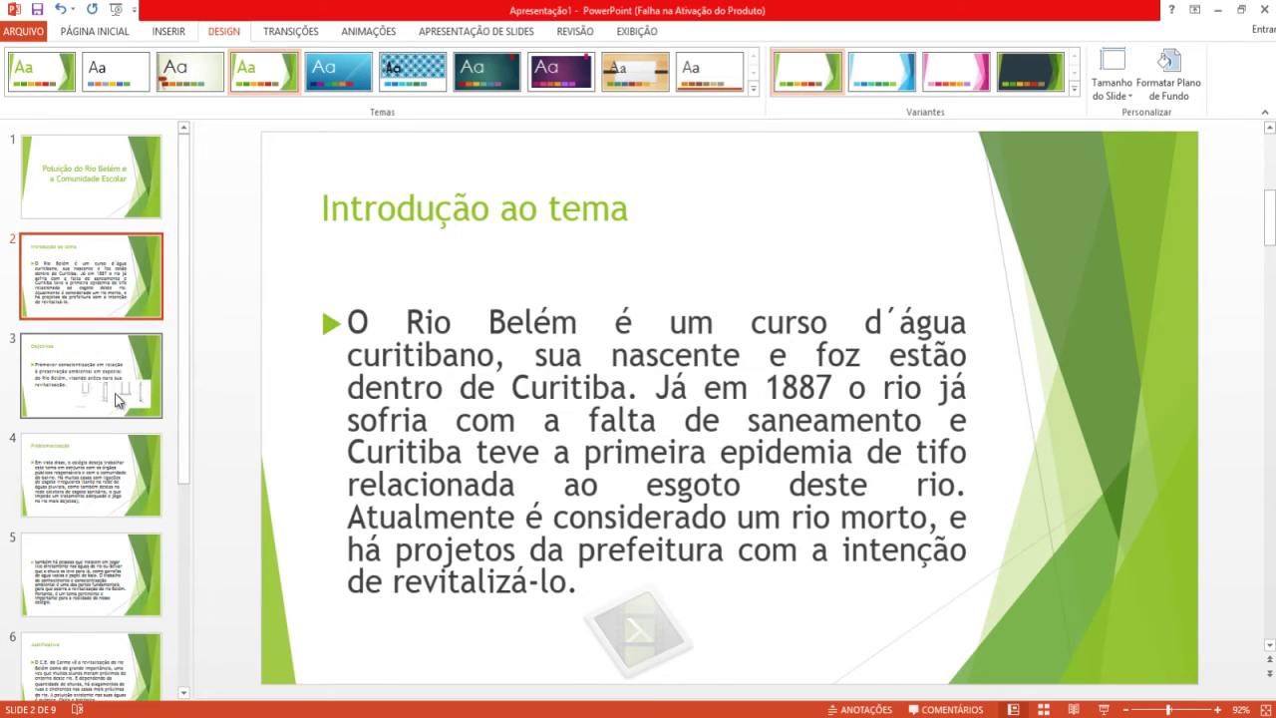
{"action": "left_click", "coordinate": [117, 401]}
Move the diagram down-left and resize it from its corner to sit beneath the bullet text
{"action": "left_click_drag", "start_coordinate": [810, 546], "coordinate": [789, 574]}
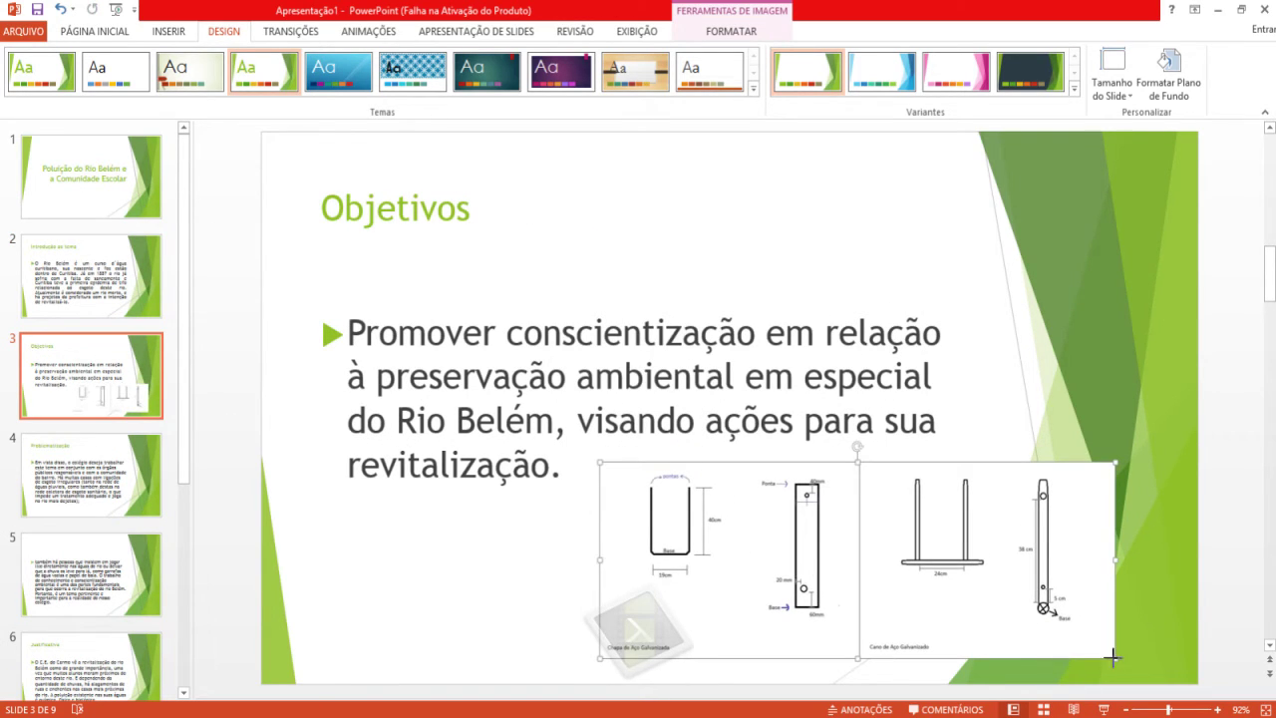
{"action": "left_click_drag", "start_coordinate": [1113, 656], "coordinate": [1000, 615]}
{"action": "scroll", "coordinate": [797, 499], "scroll_direction": "down", "scroll_amount": 3}
{"action": "scroll", "coordinate": [797, 498], "scroll_direction": "down", "scroll_amount": 3}
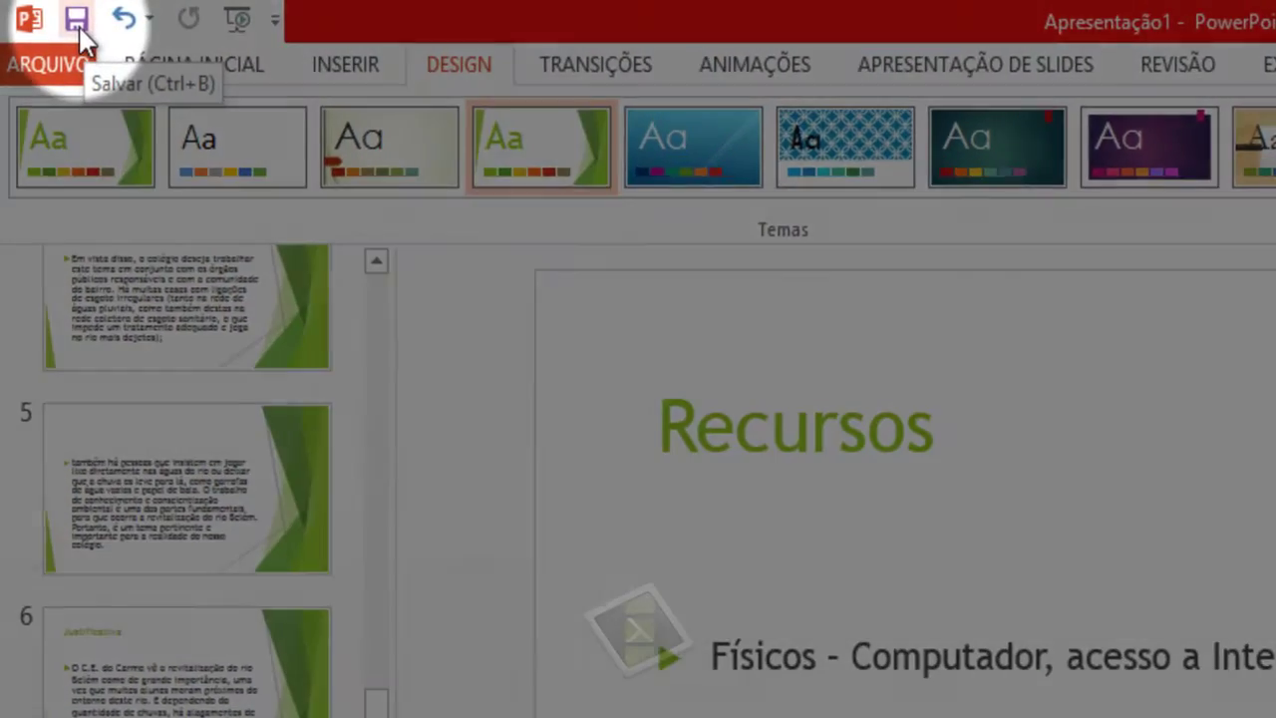
Save the presentation to Área de Trabalho as 'Poluição do Rio Belém e a Comunidade Escolar'
{"action": "left_click", "coordinate": [78, 40]}
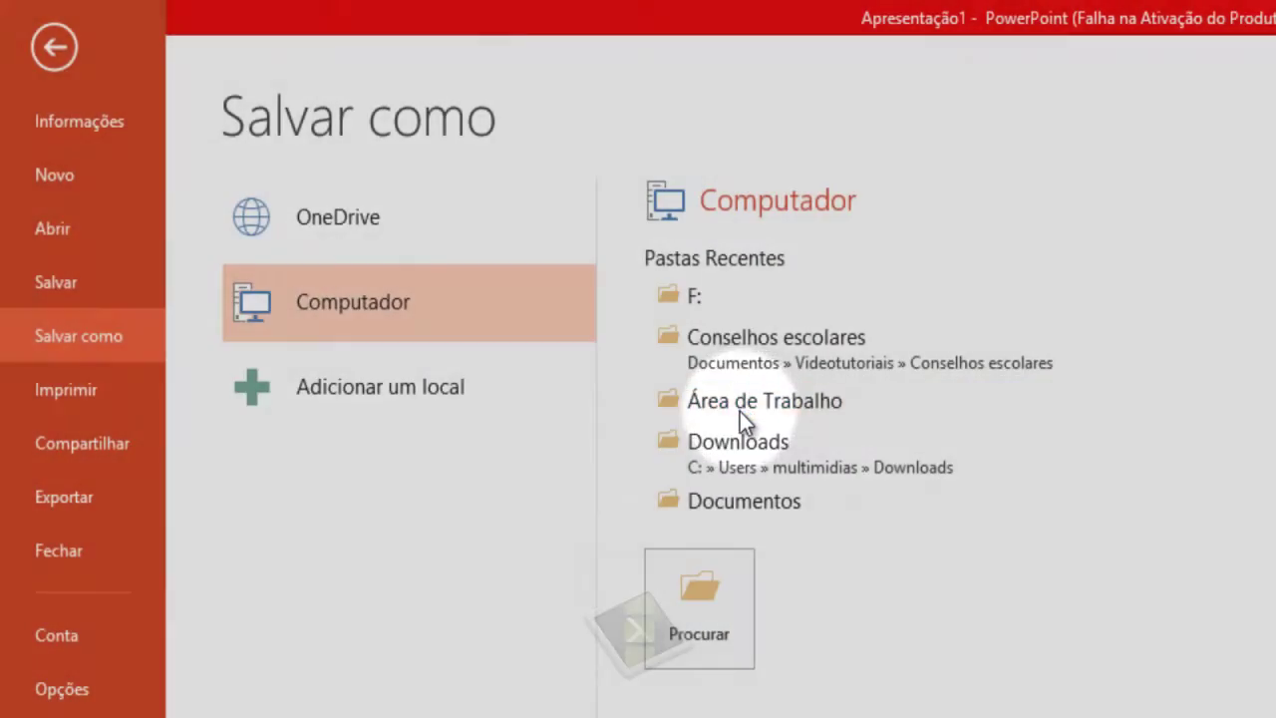
{"action": "left_click", "coordinate": [740, 412]}
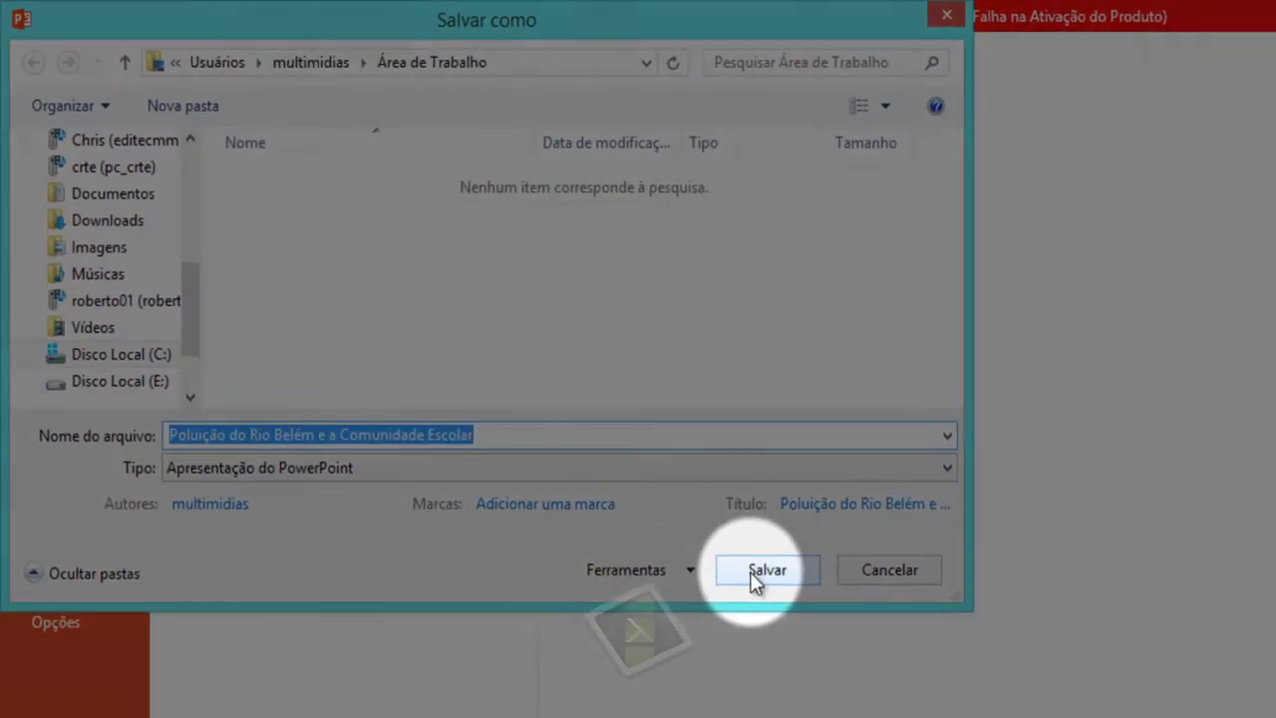
{"action": "left_click", "coordinate": [836, 638]}
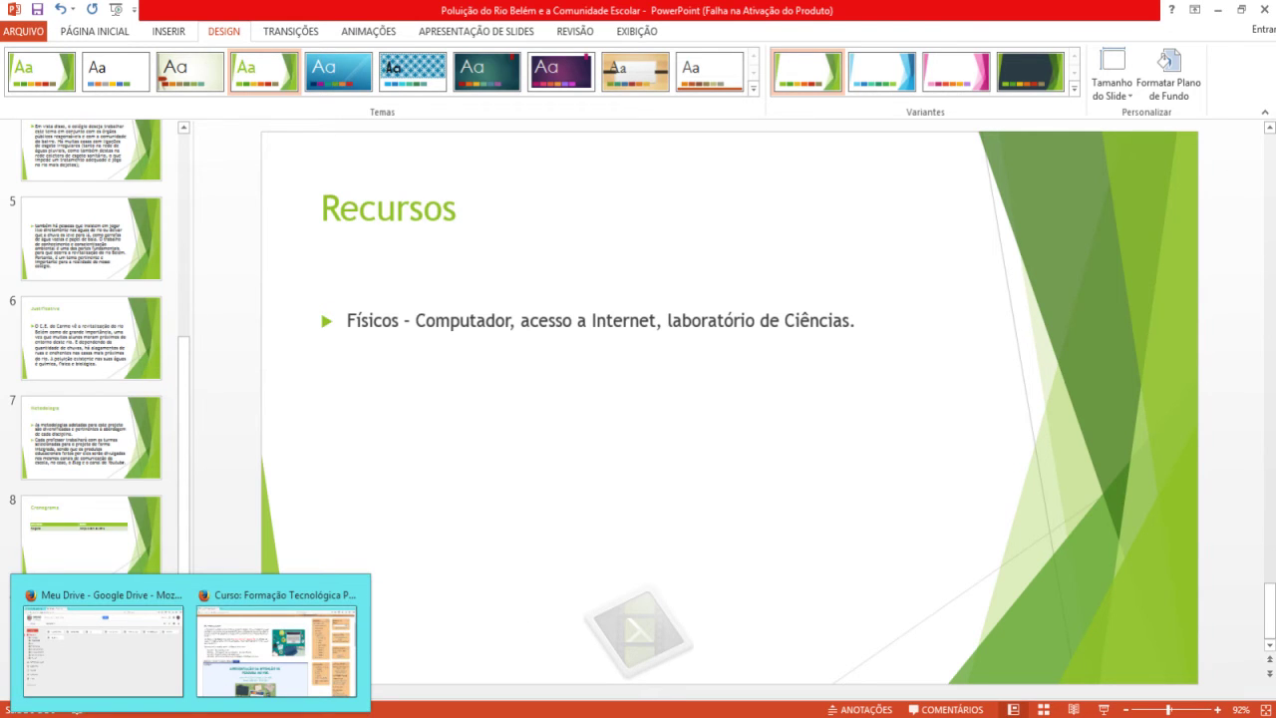
Upload the Poluição do Rio Belém PPTX from the desktop into Meu Drive and select it
{"action": "left_click", "coordinate": [88, 651]}
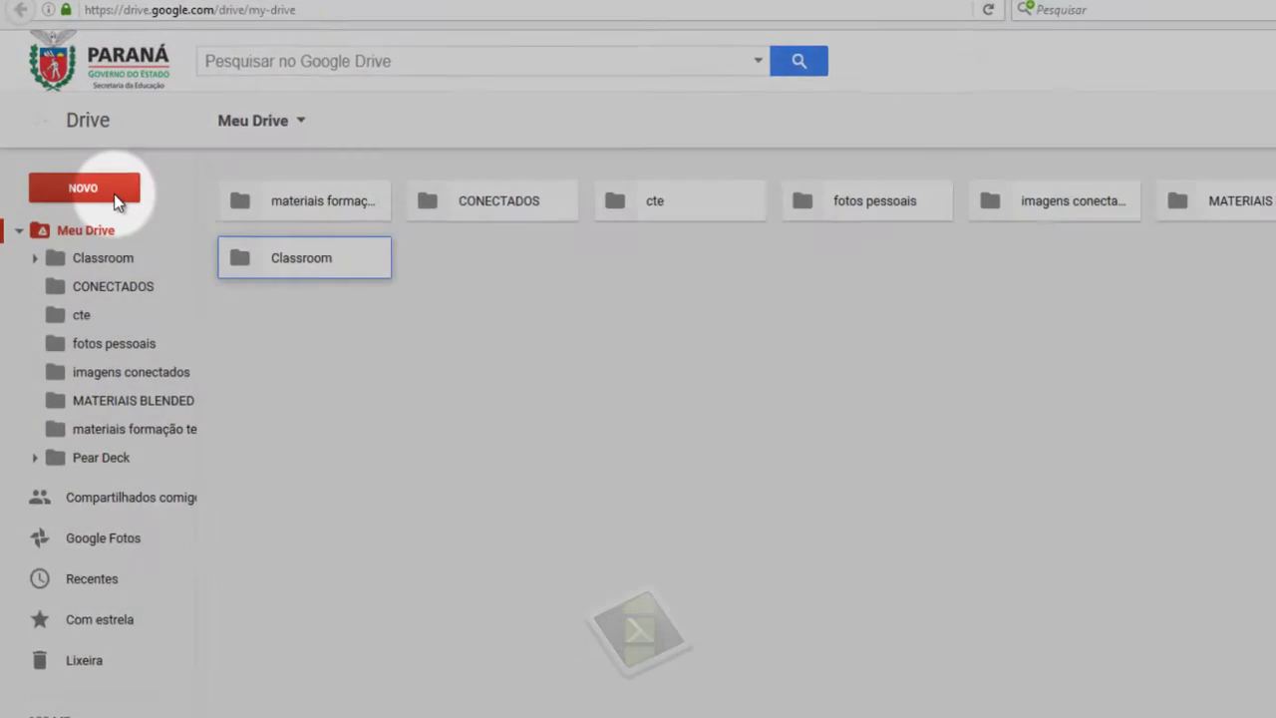
{"action": "left_click", "coordinate": [95, 192]}
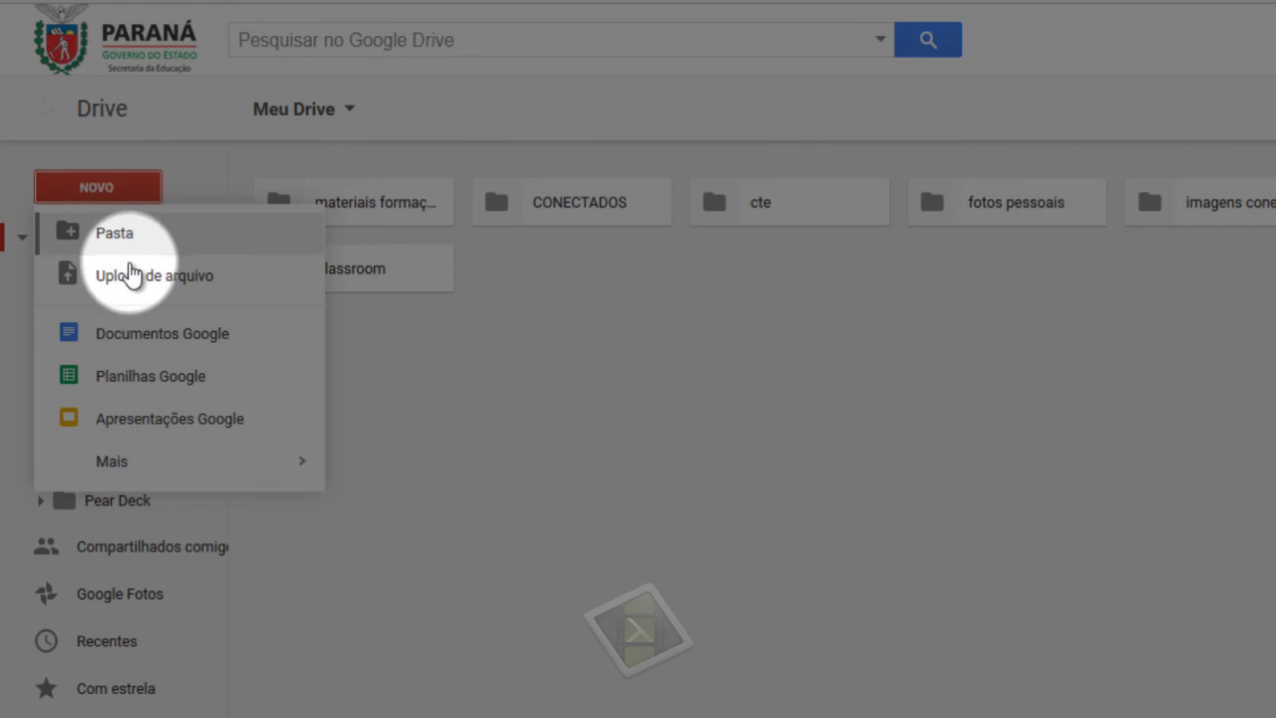
{"action": "left_click", "coordinate": [128, 275]}
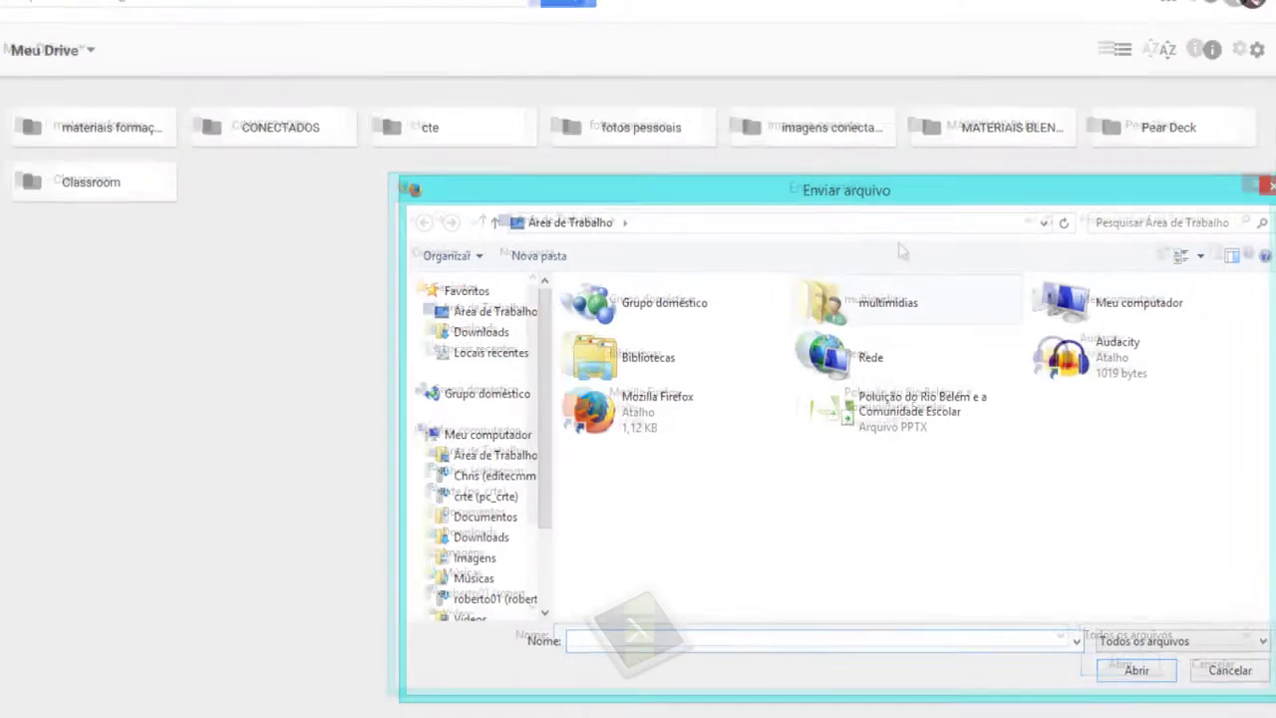
{"action": "left_click_drag", "start_coordinate": [927, 193], "coordinate": [678, 121]}
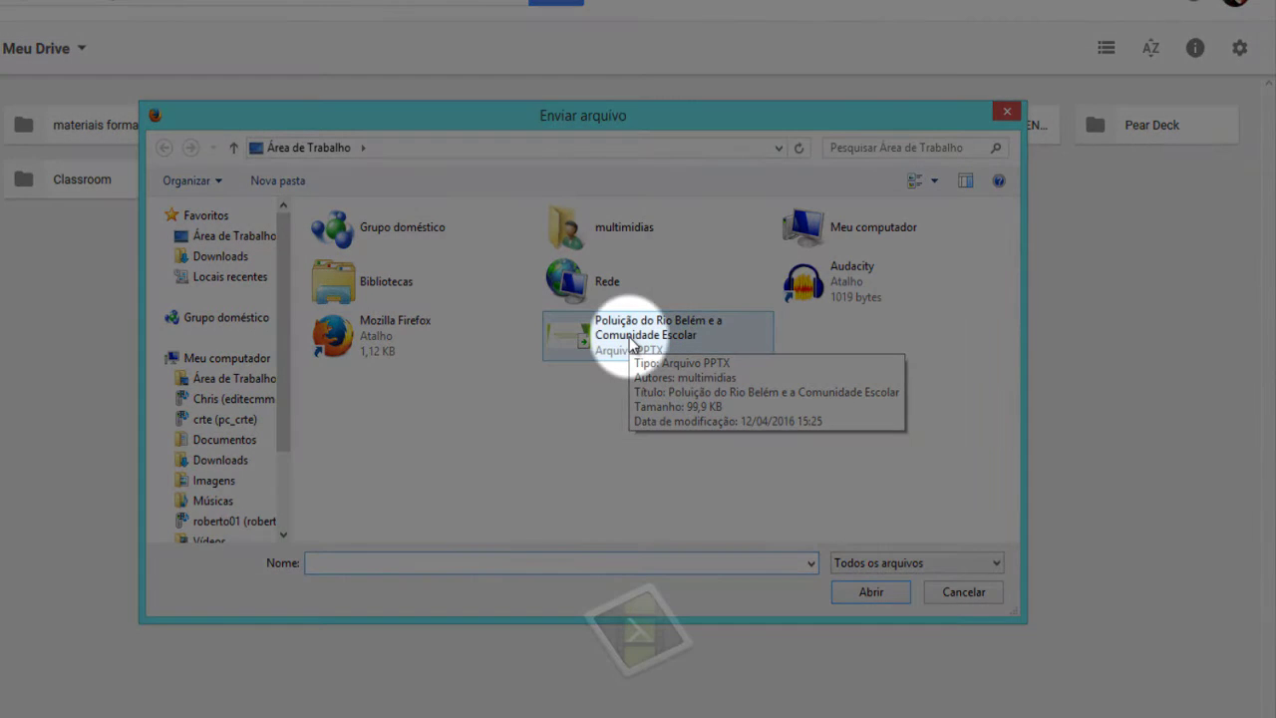
{"action": "left_click", "coordinate": [630, 344]}
{"action": "left_click", "coordinate": [863, 595]}
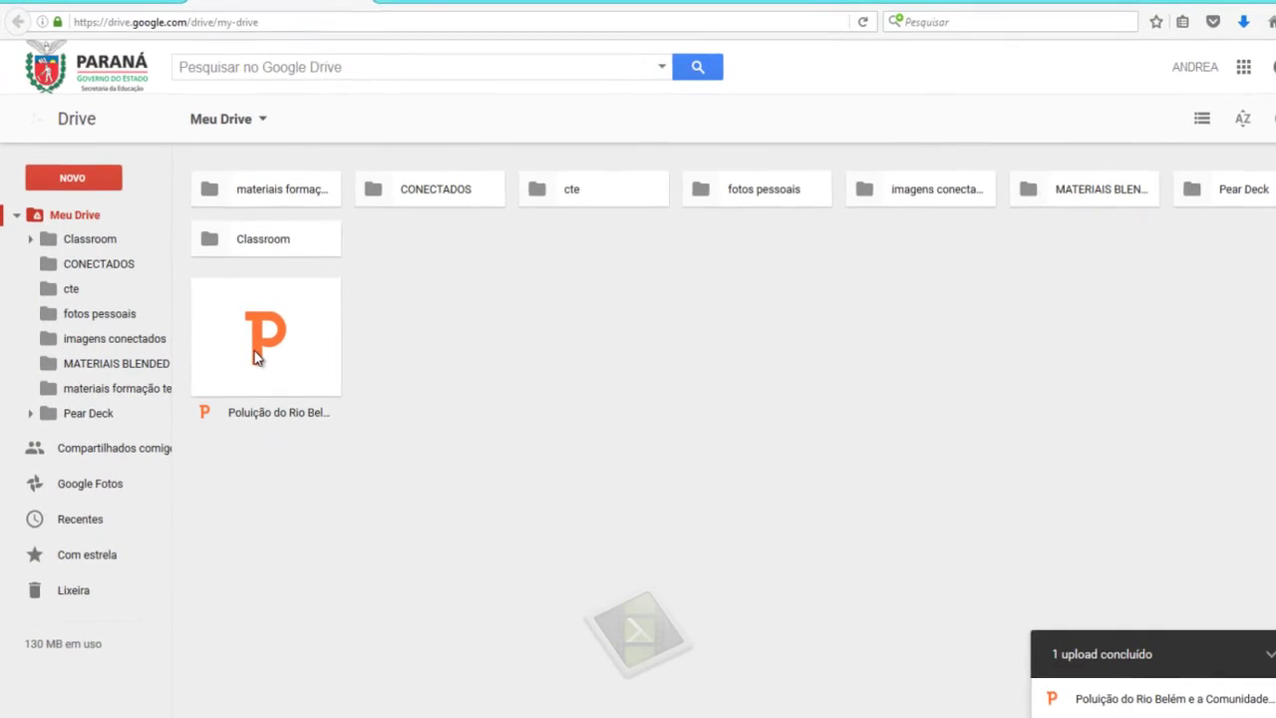
{"action": "left_click", "coordinate": [326, 437]}
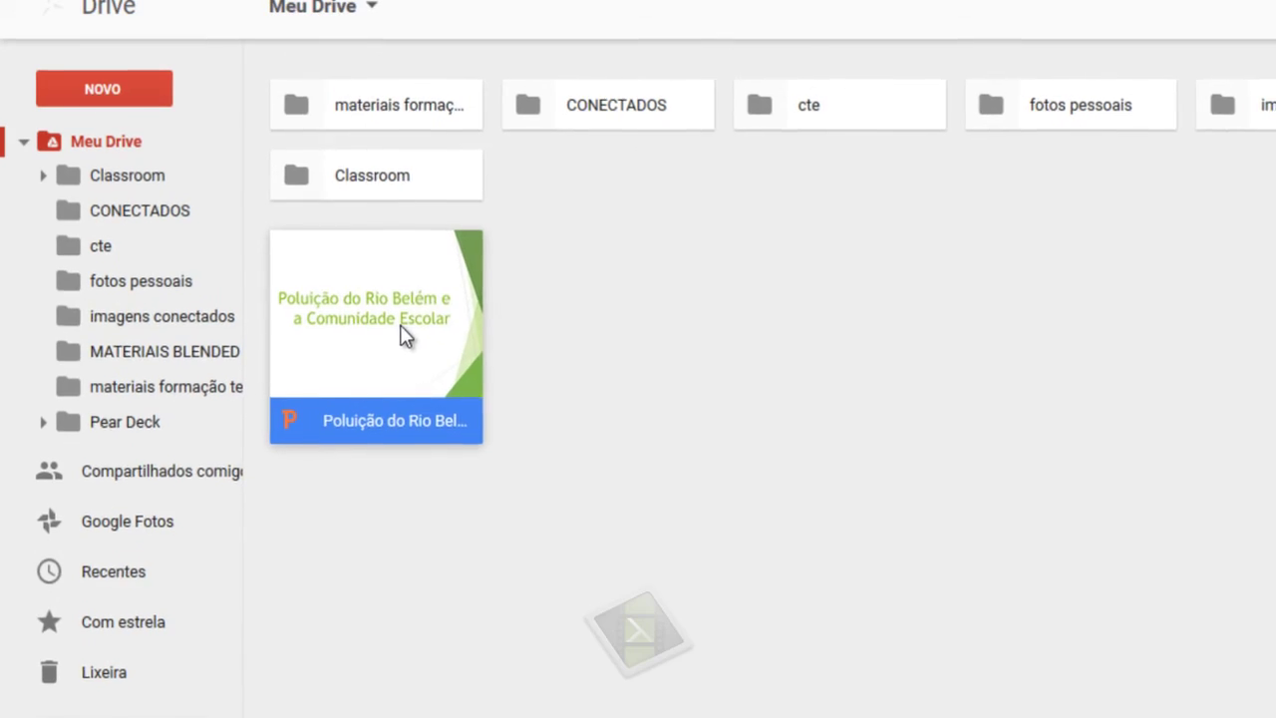
Generate a share link for the uploaded presentation and copy it
{"action": "right_click", "coordinate": [402, 327]}
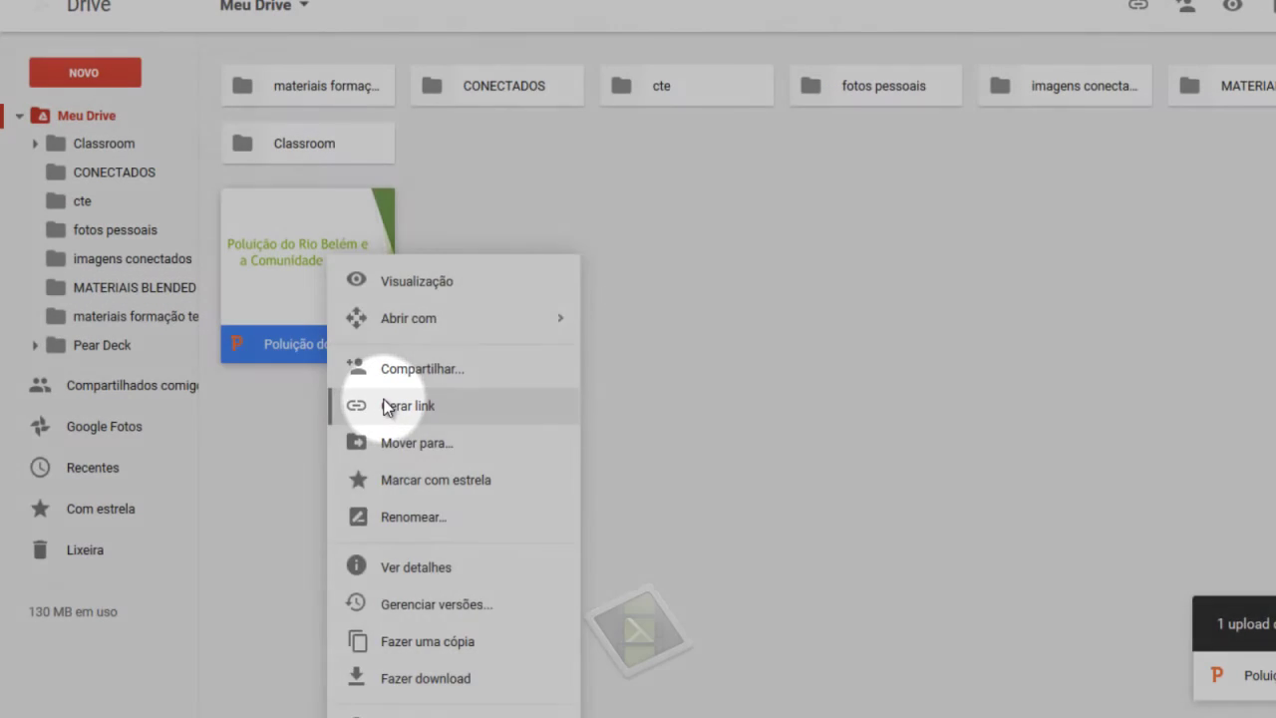
{"action": "left_click", "coordinate": [387, 407]}
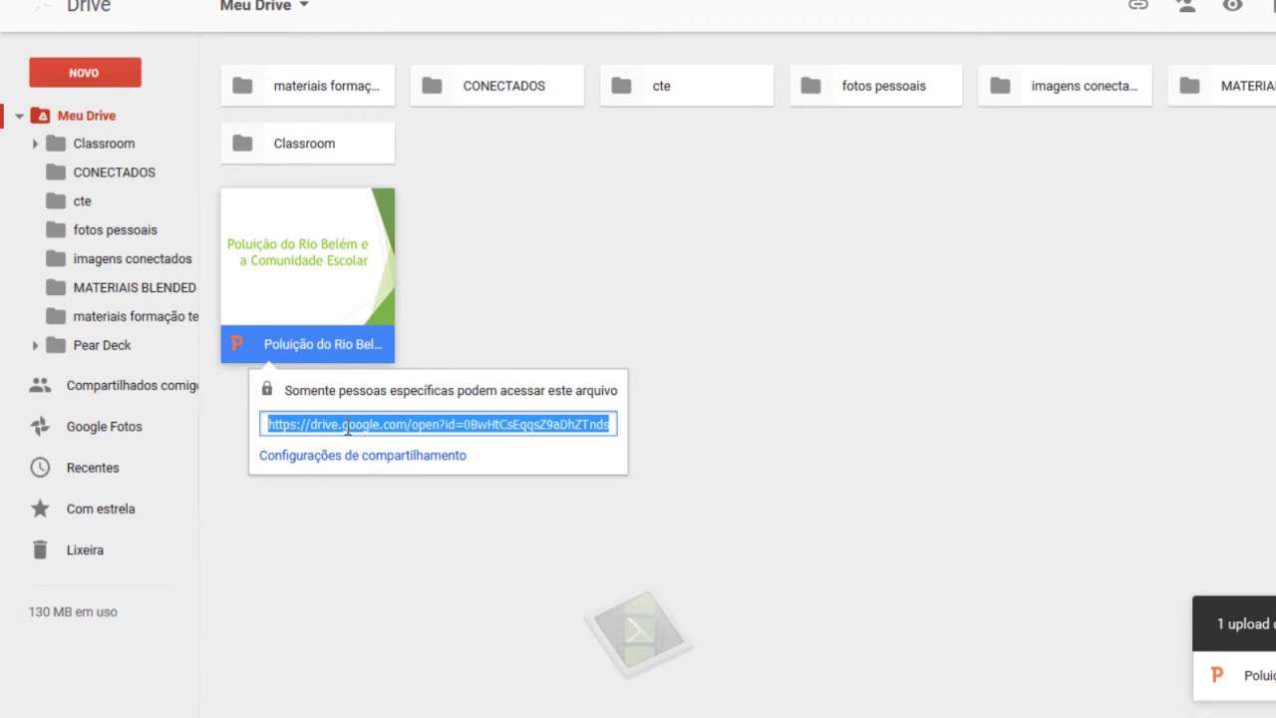
{"action": "key", "text": "ctrl+c"}
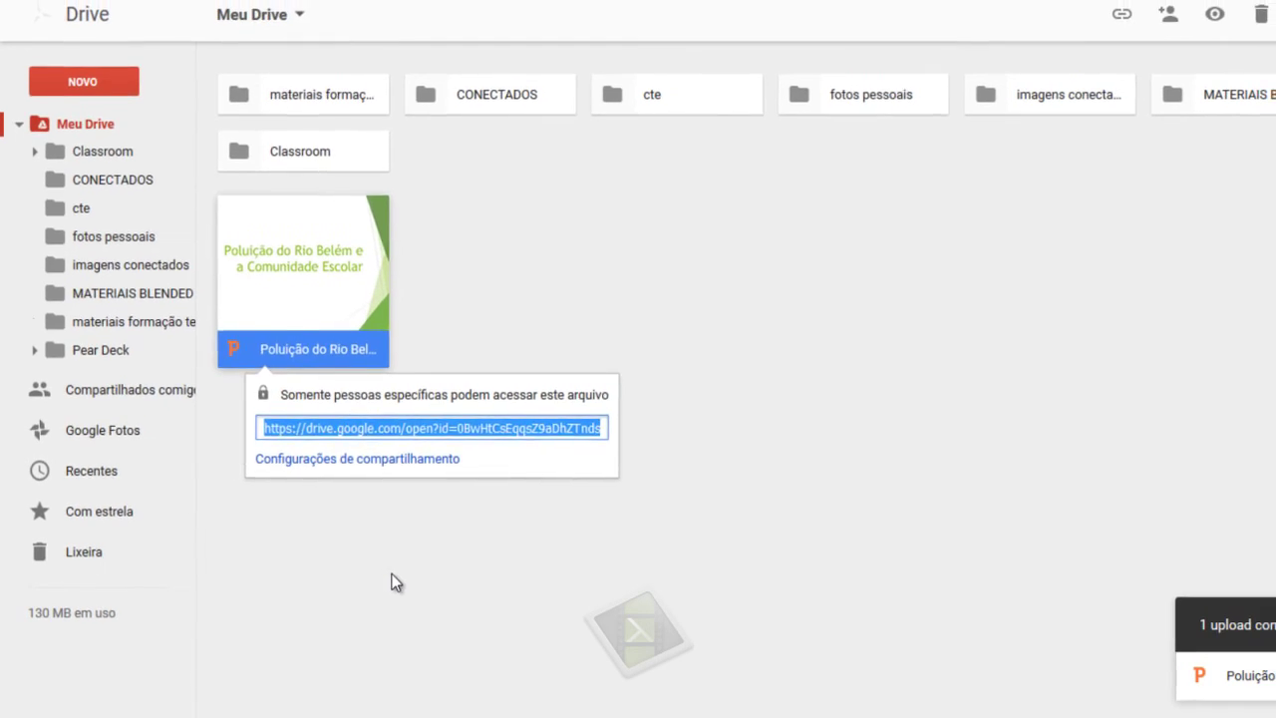
{"action": "left_click", "coordinate": [380, 638]}
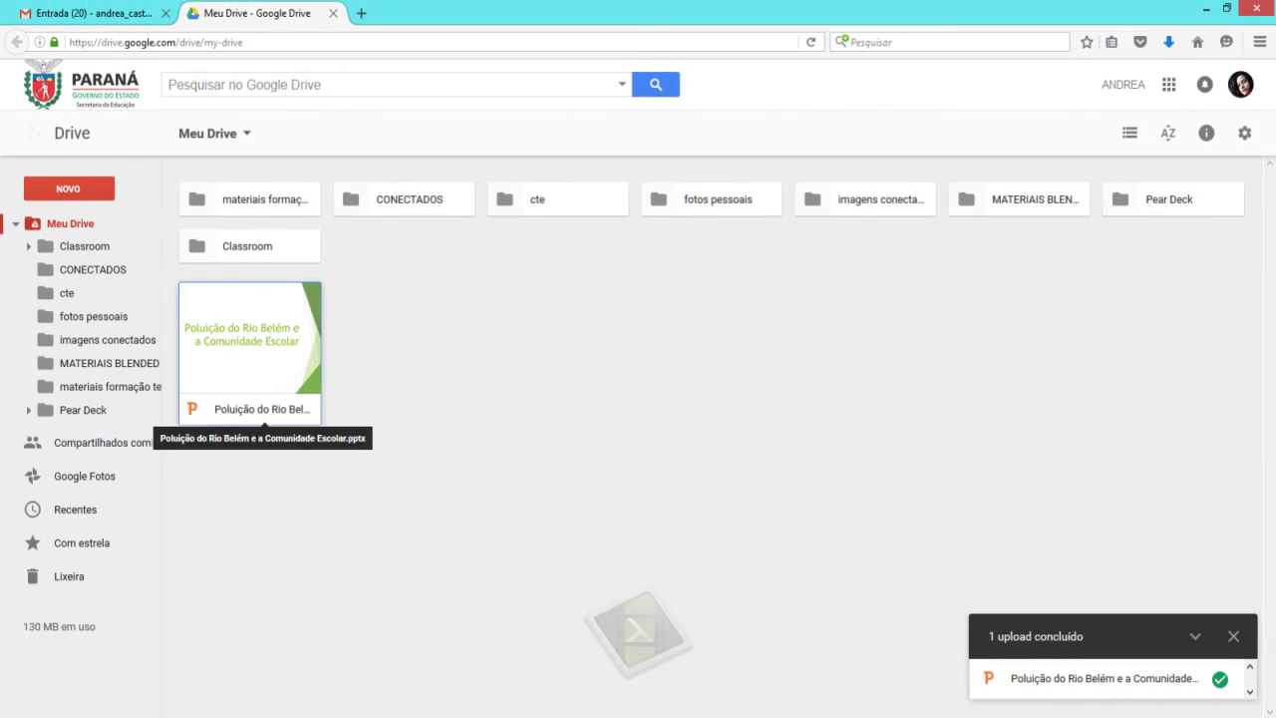
Open the Atividade 17 forum in Moodle and paste the Drive link into a new topic's message
{"action": "left_click", "coordinate": [244, 673]}
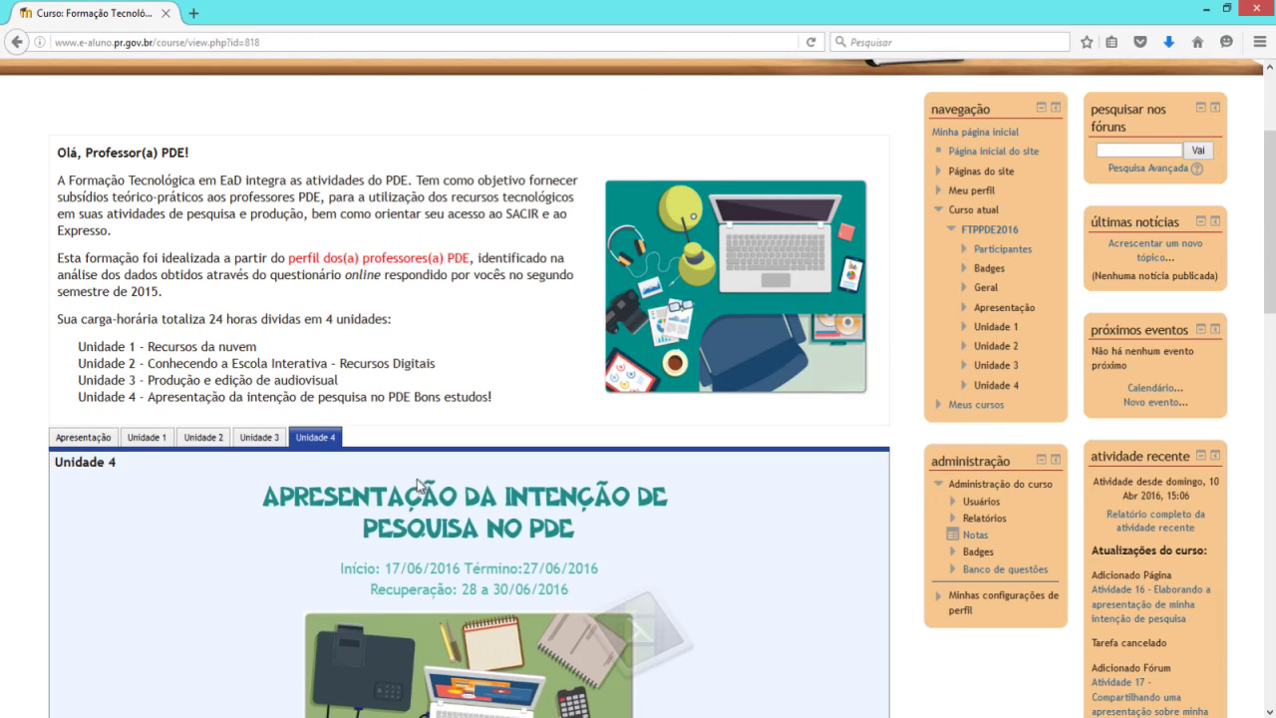
{"action": "scroll", "coordinate": [428, 475], "scroll_direction": "down", "scroll_amount": 5}
{"action": "scroll", "coordinate": [428, 475], "scroll_direction": "down", "scroll_amount": 5}
{"action": "scroll", "coordinate": [489, 553], "scroll_direction": "down", "scroll_amount": 3}
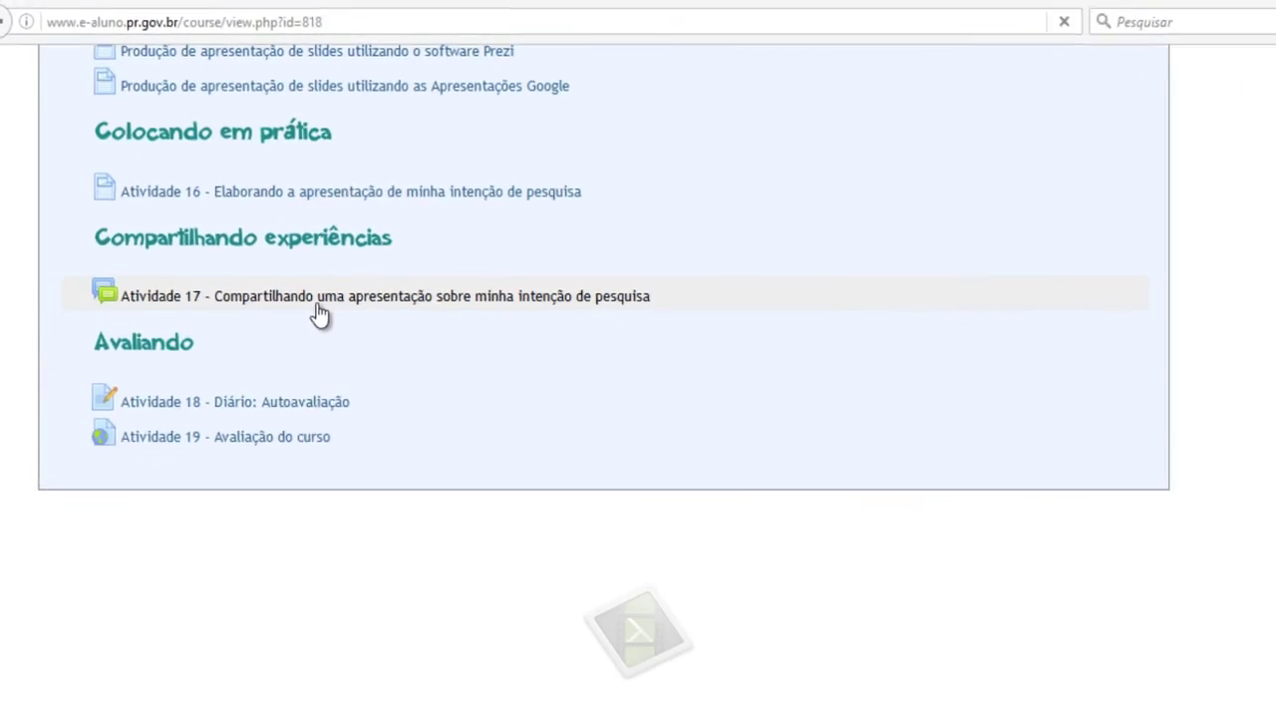
{"action": "left_click", "coordinate": [336, 317]}
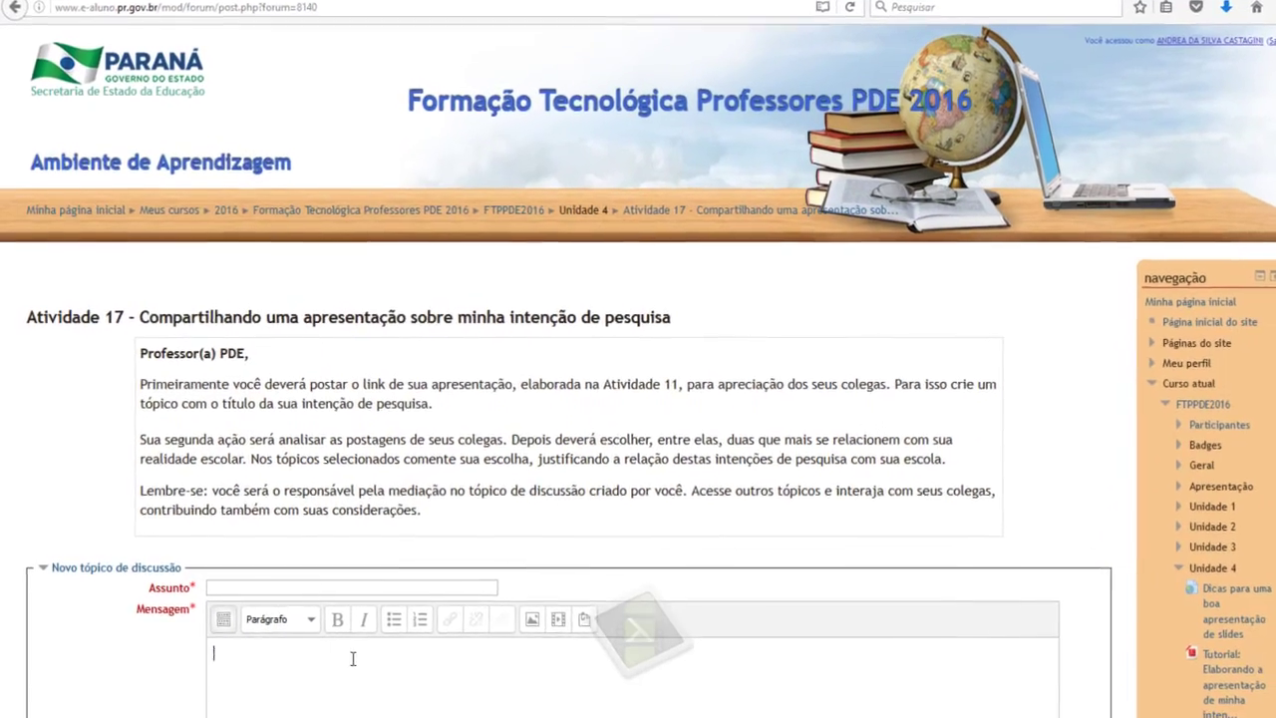
{"action": "key", "text": "ctrl+v"}
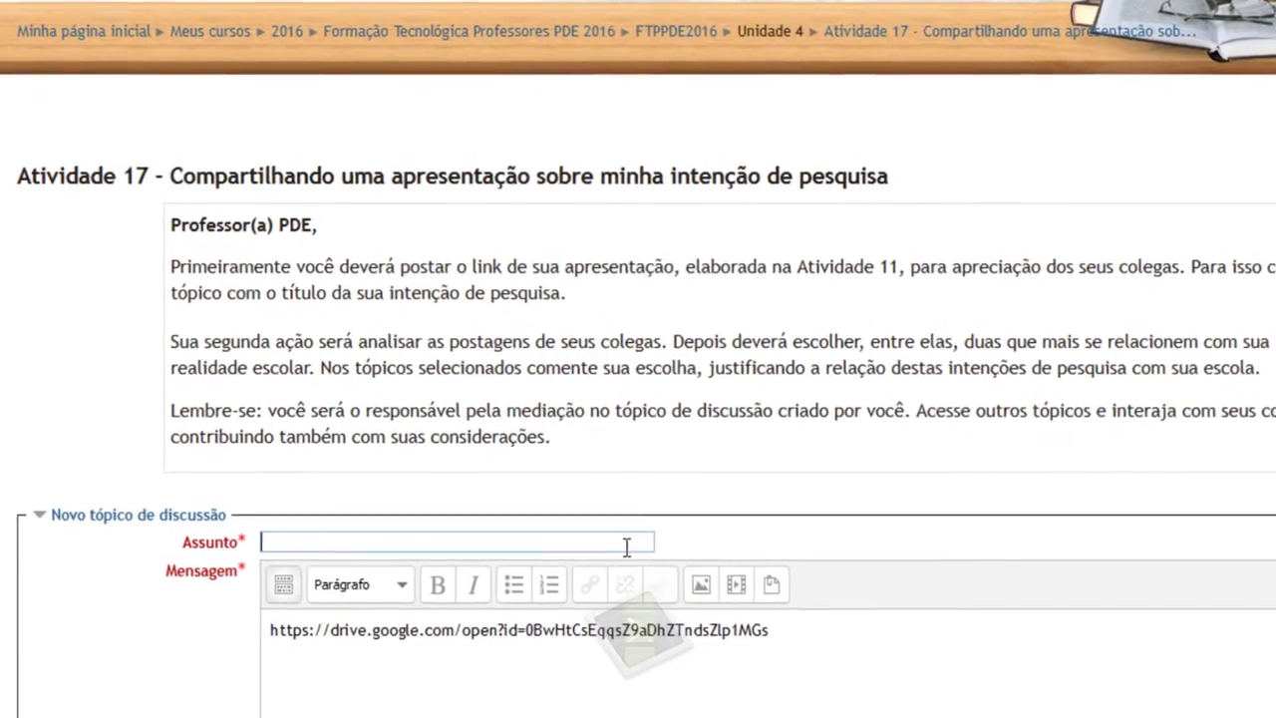
Submit the forum topic with the Drive link while the Assunto field is still empty
{"action": "left_click", "coordinate": [643, 542]}
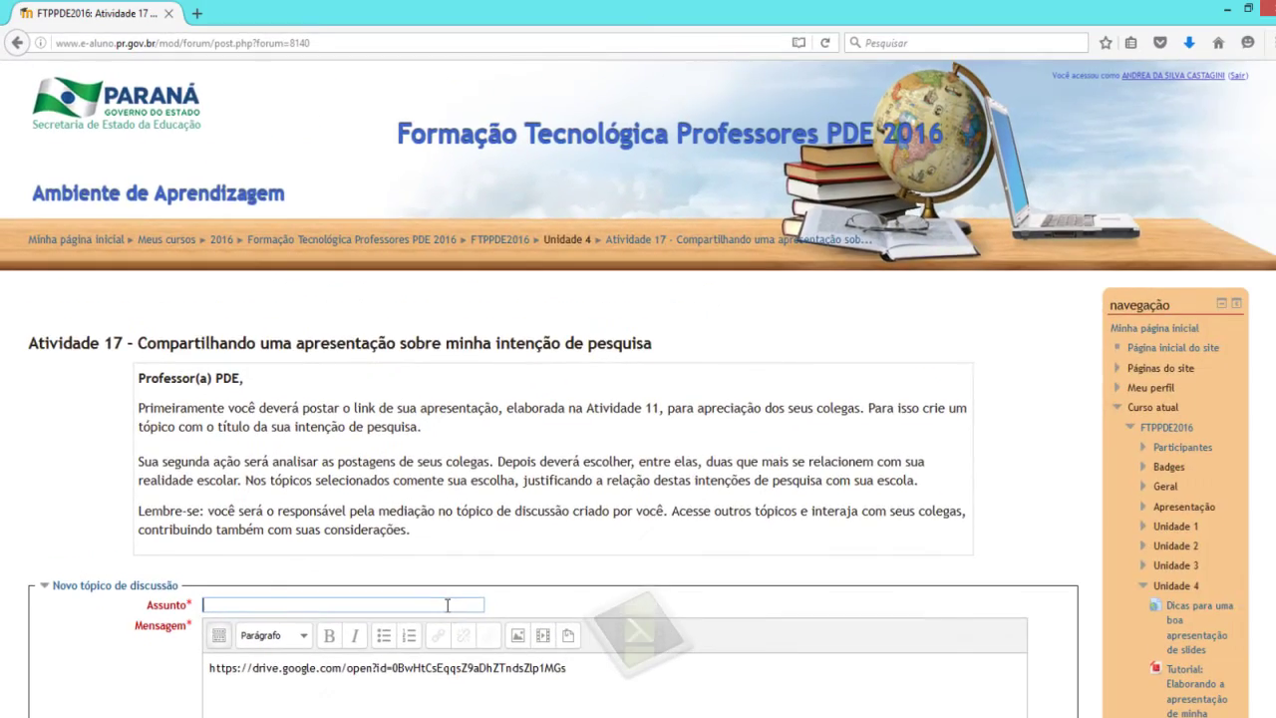
{"action": "scroll", "coordinate": [446, 605], "scroll_direction": "down", "scroll_amount": 5}
{"action": "scroll", "coordinate": [446, 605], "scroll_direction": "down", "scroll_amount": 5}
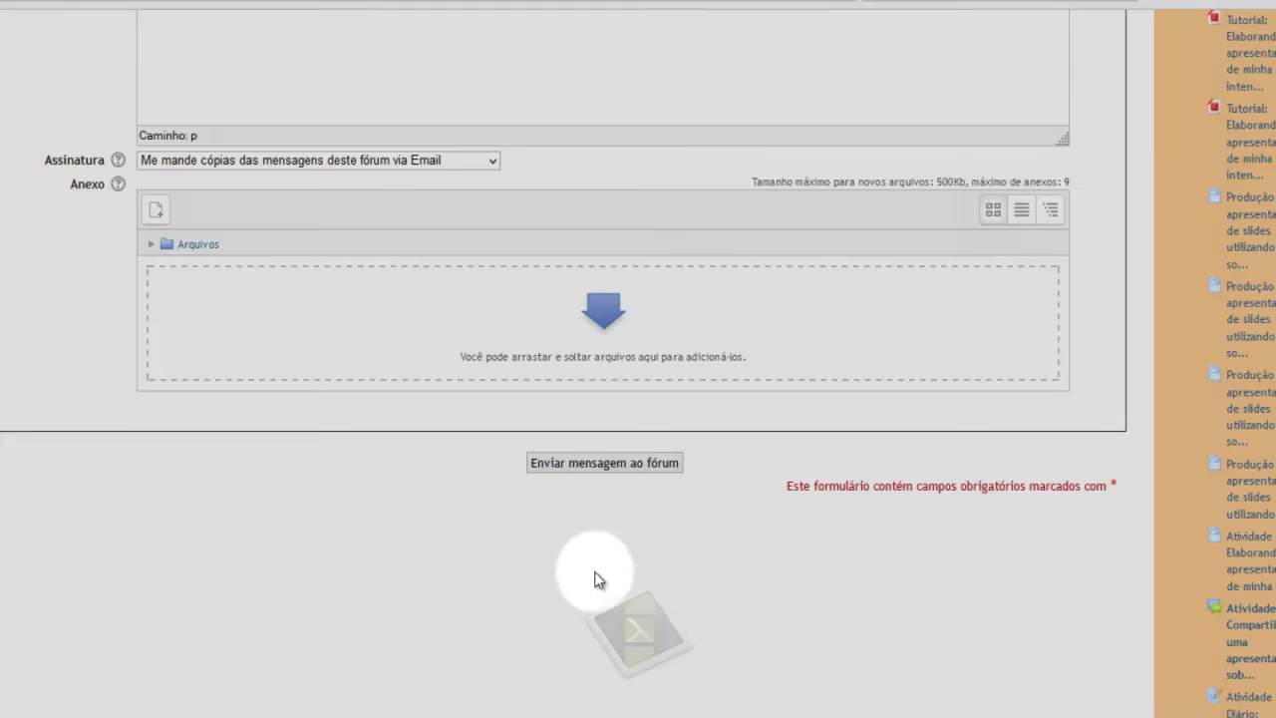
{"action": "scroll", "coordinate": [528, 543], "scroll_direction": "up", "scroll_amount": 5}
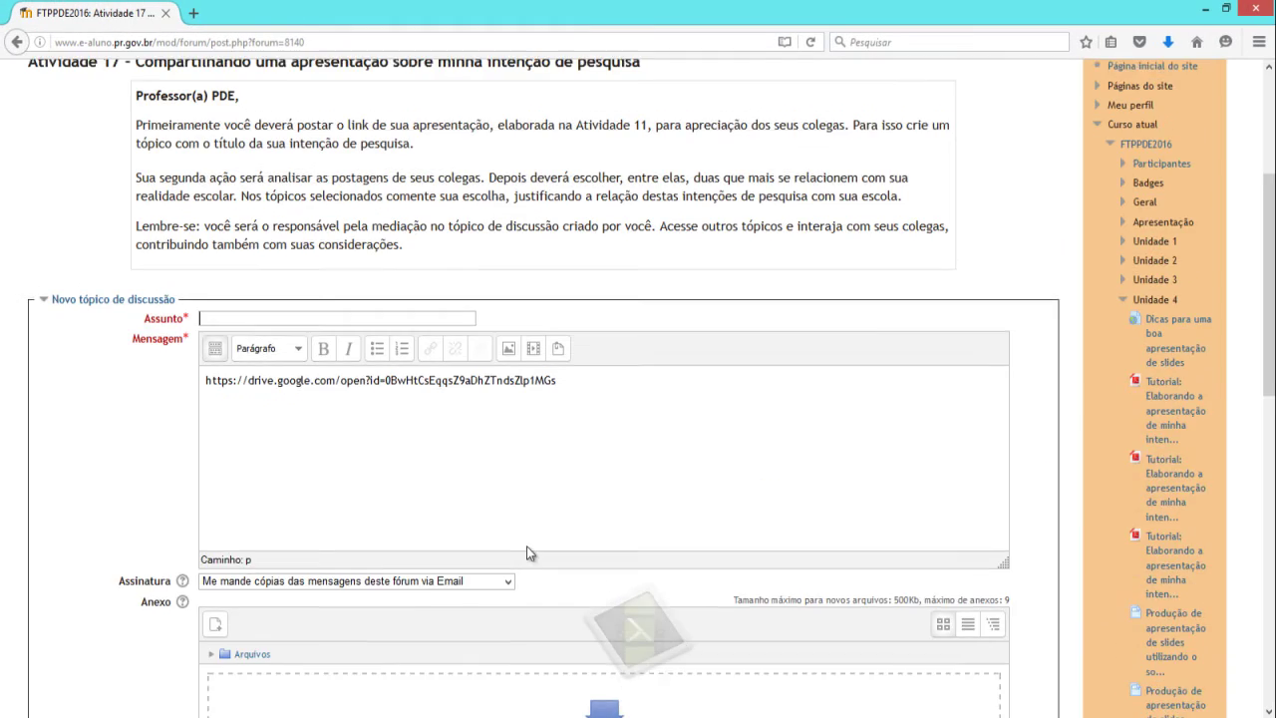
{"action": "left_click", "coordinate": [581, 533]}
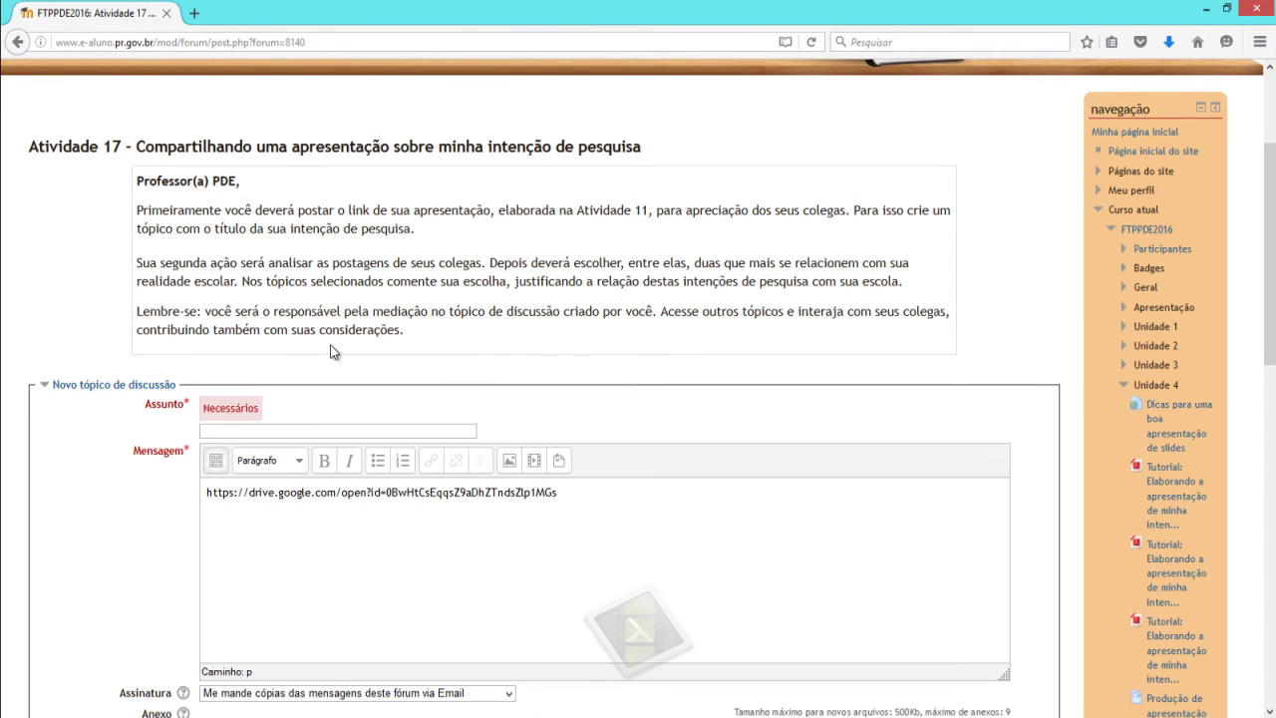